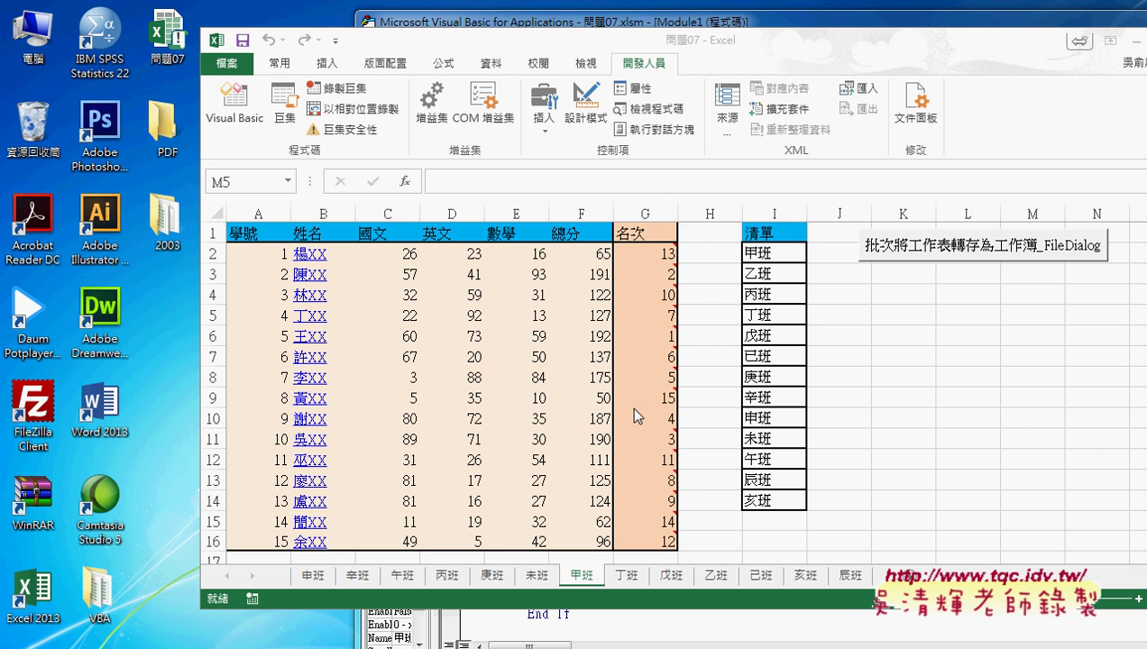
- Delete all 13 class workbooks from the desktop VBA folder, confirming with 是(Y)
double_click(107, 600)
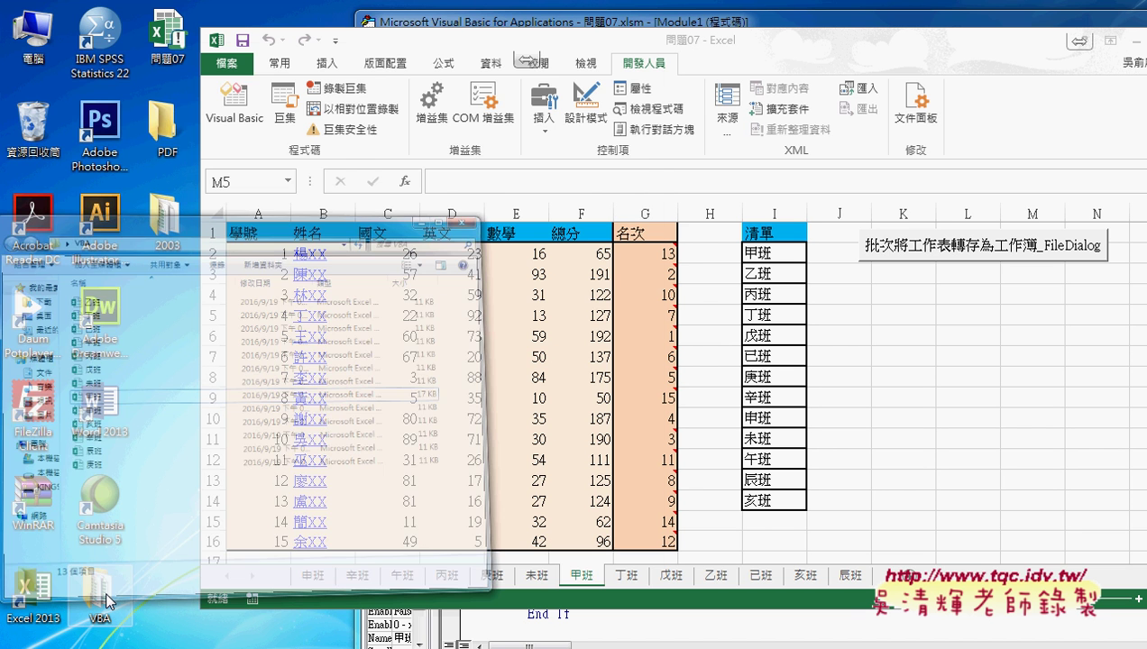
drag(162, 463, 121, 167)
right_click(123, 242)
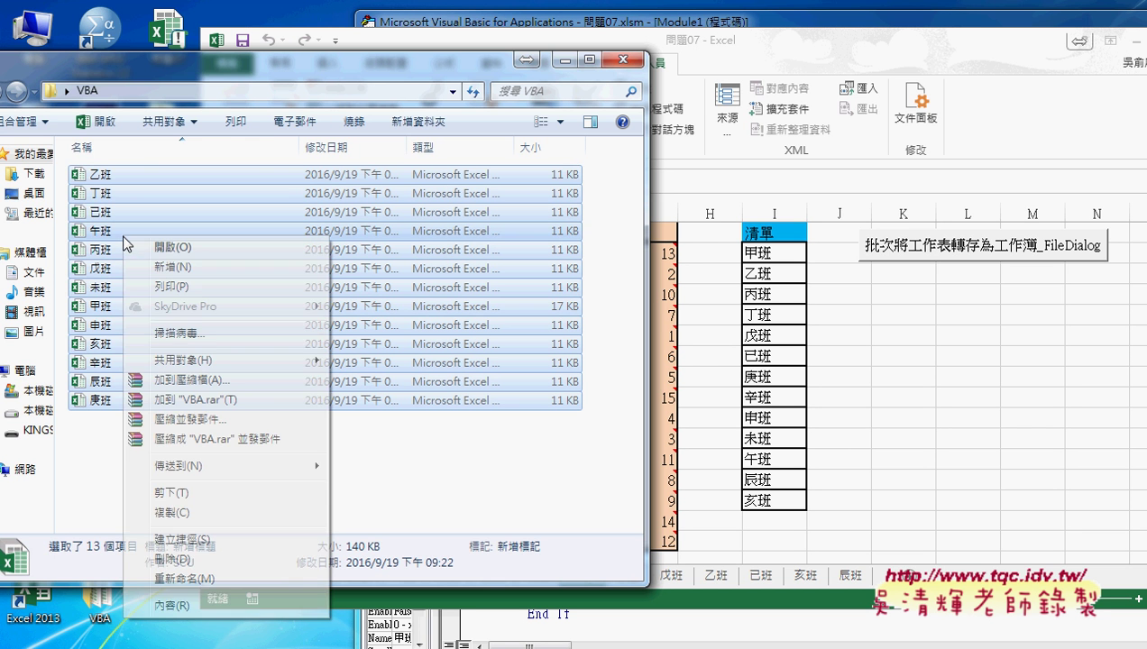
click(194, 559)
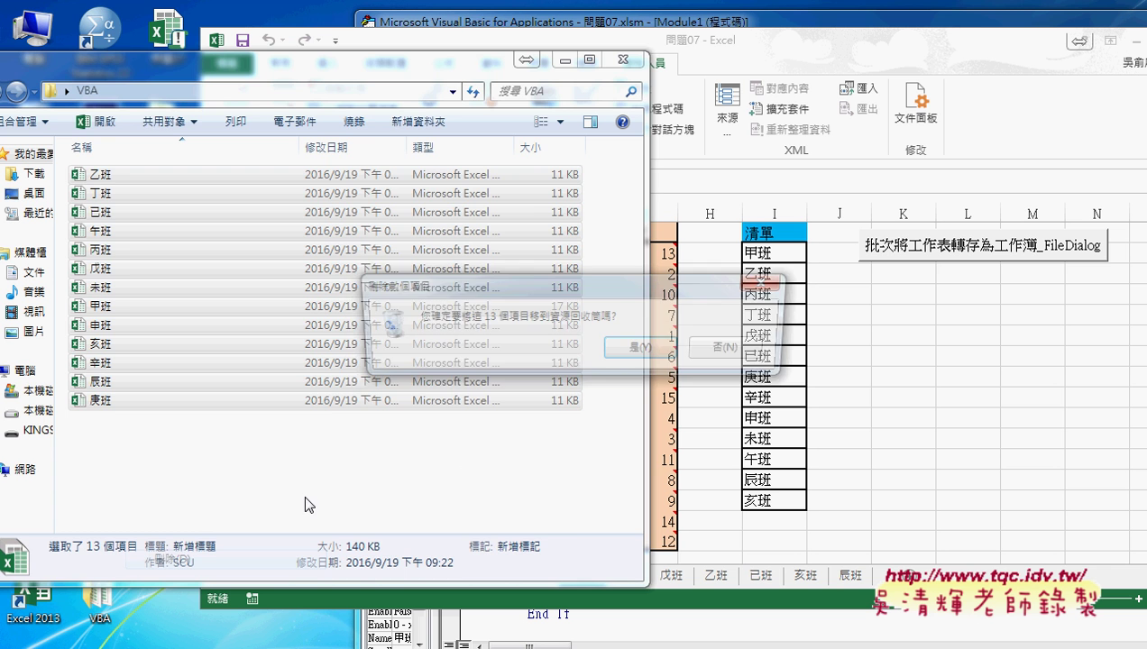
click(638, 349)
drag(643, 355, 272, 355)
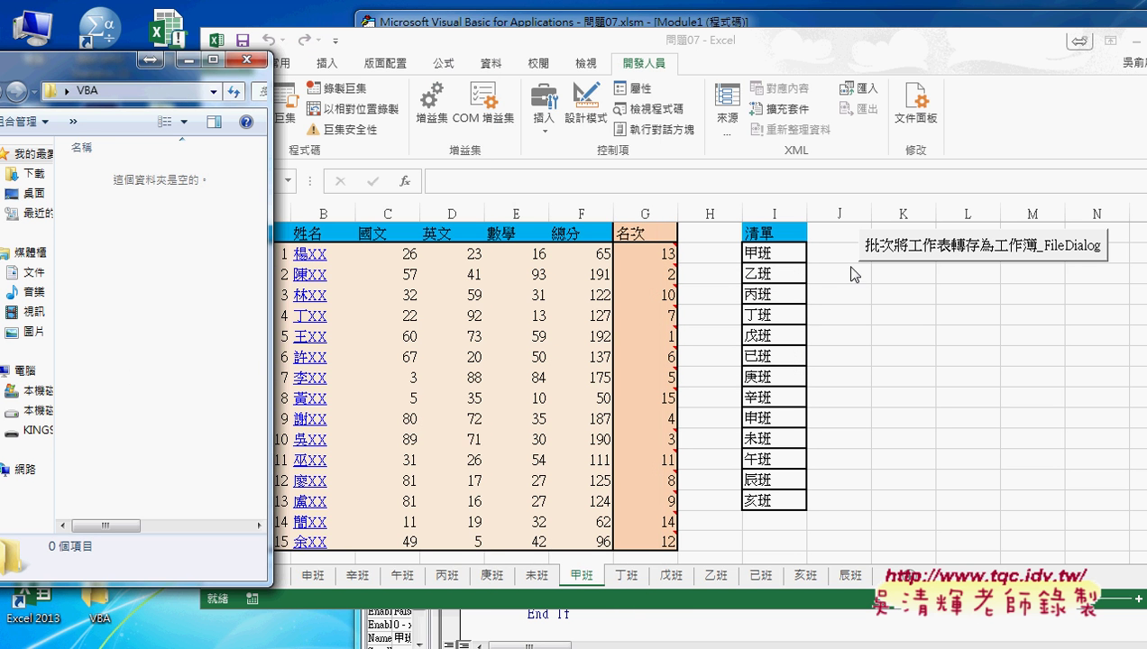
- Run 批次將工作表轉存為工作簿_FileDialog into the VBA folder, then select the 13 exported workbooks
click(965, 310)
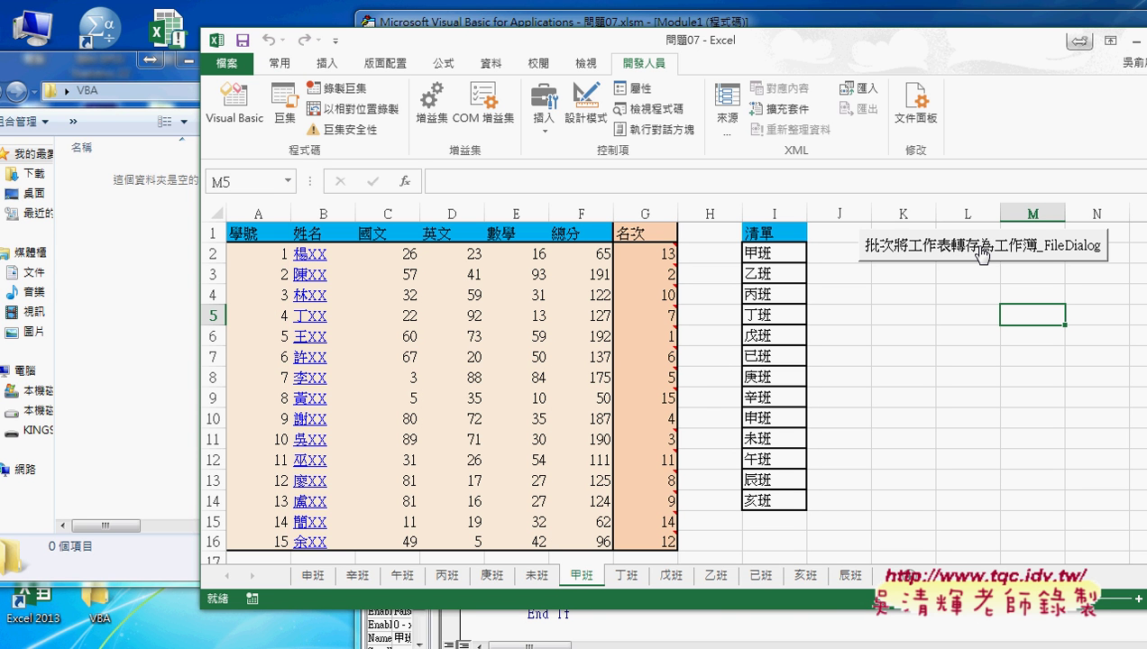
click(981, 255)
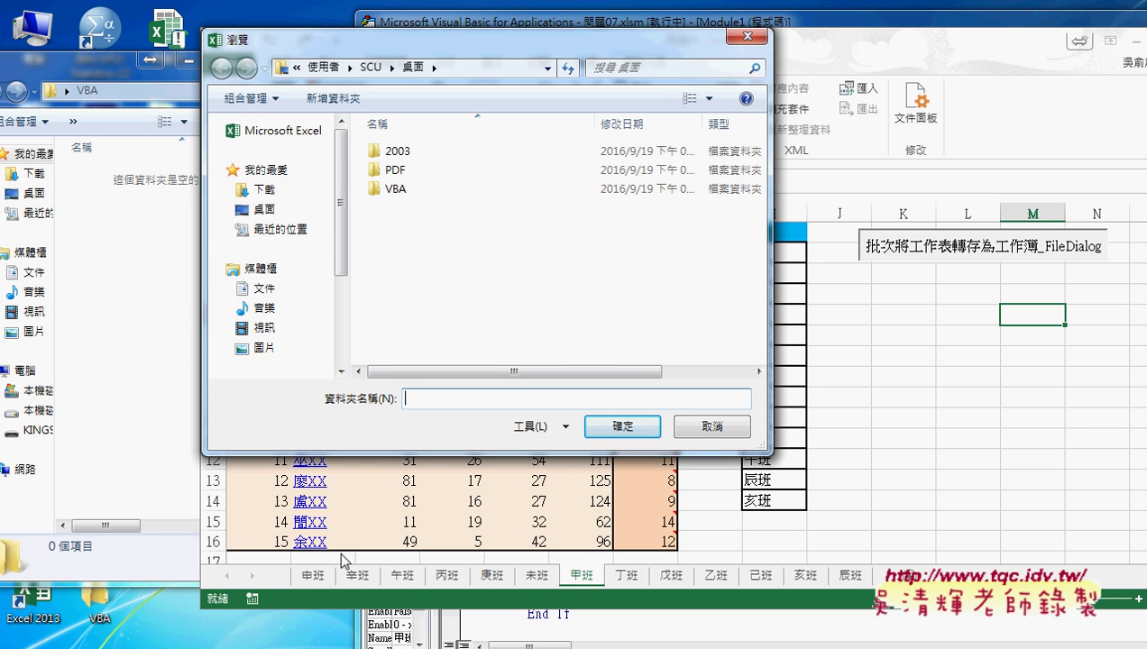
double_click(395, 188)
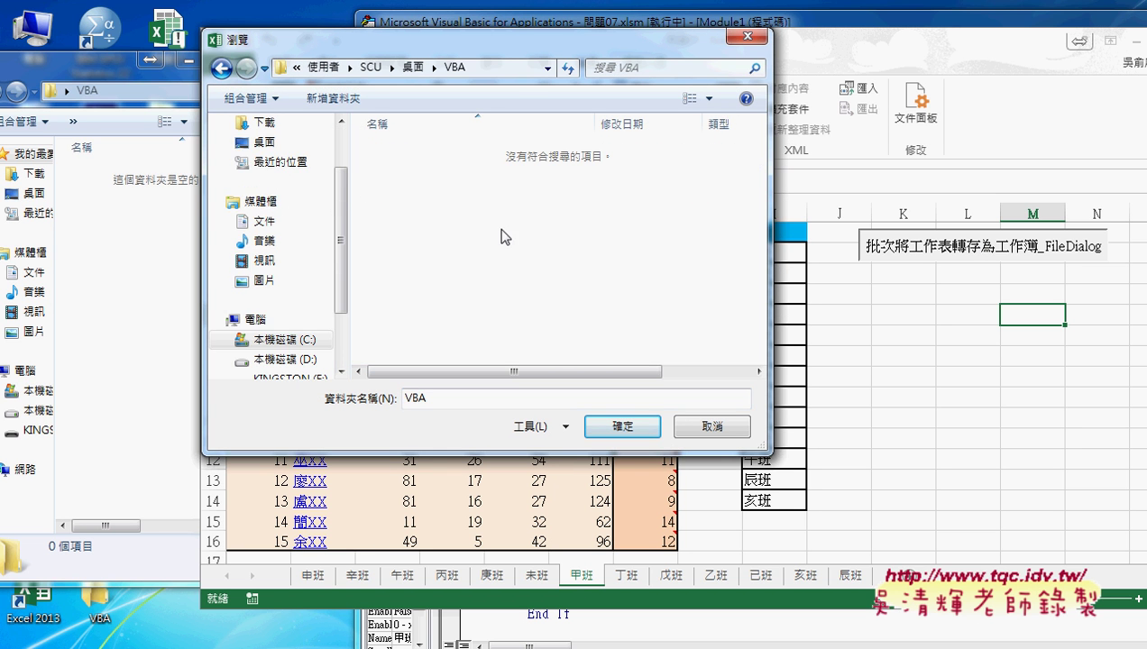
click(622, 424)
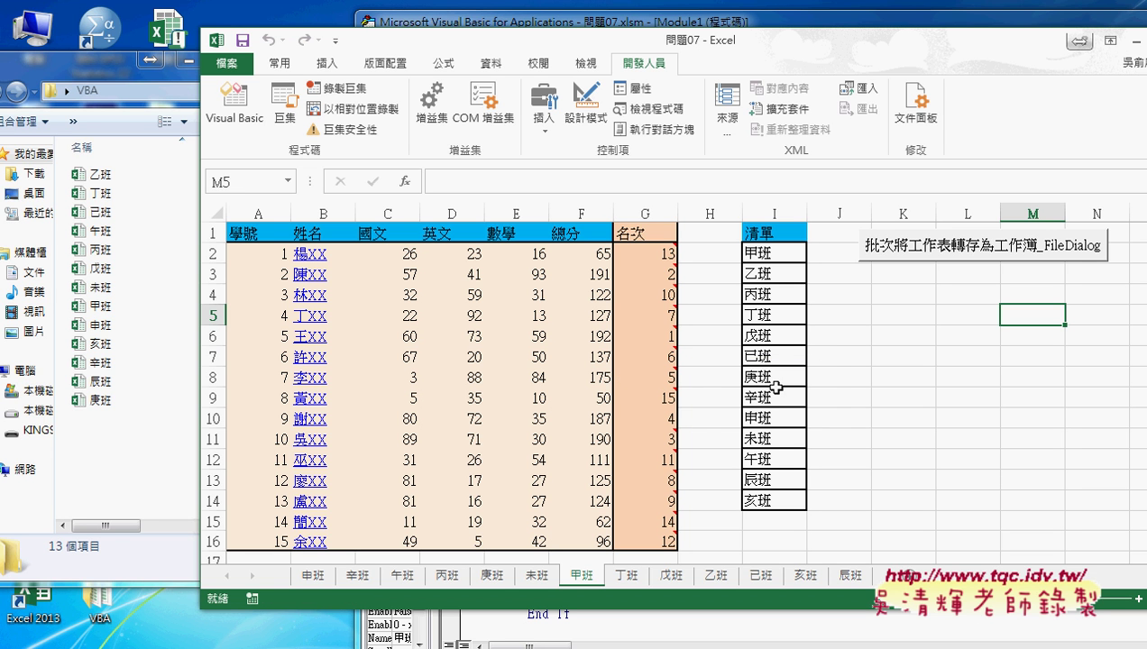
click(902, 397)
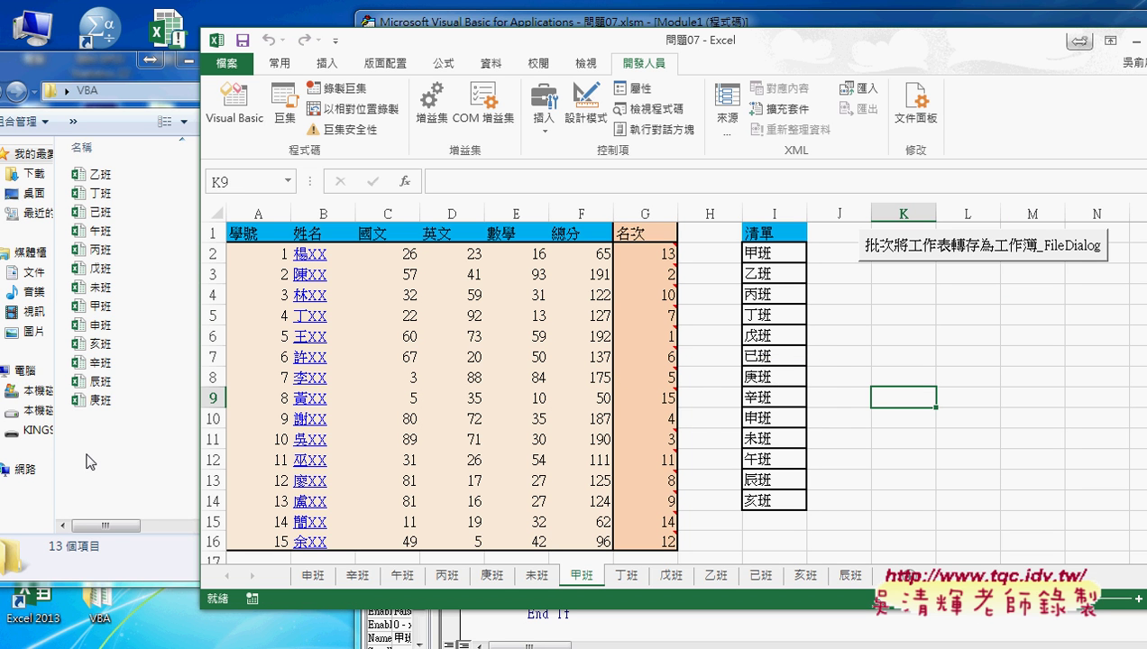
drag(216, 167, 176, 397)
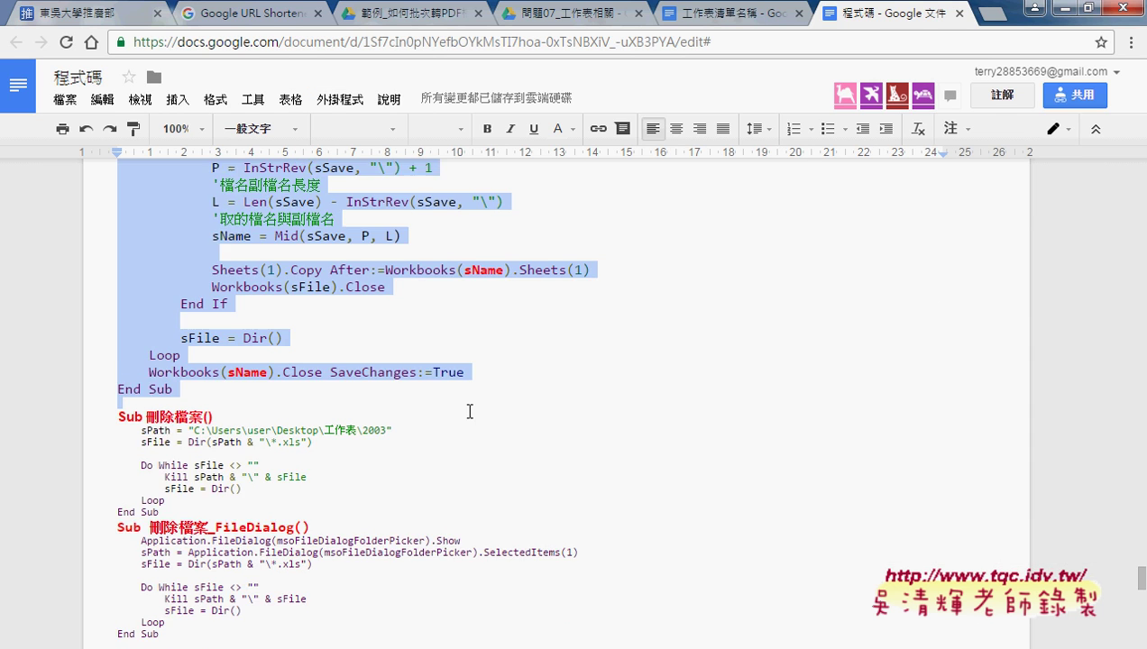
scroll(469, 411, up, 3)
scroll(469, 412, up, 1)
scroll(469, 411, up, 1)
scroll(469, 412, up, 3)
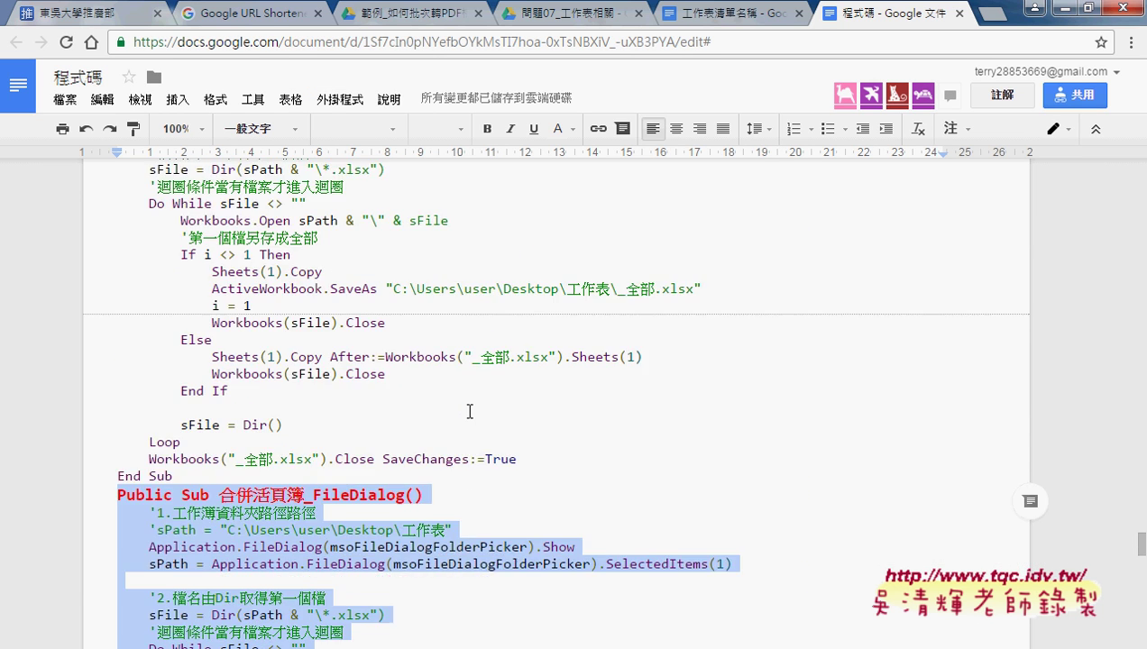
scroll(469, 411, up, 3)
click(292, 252)
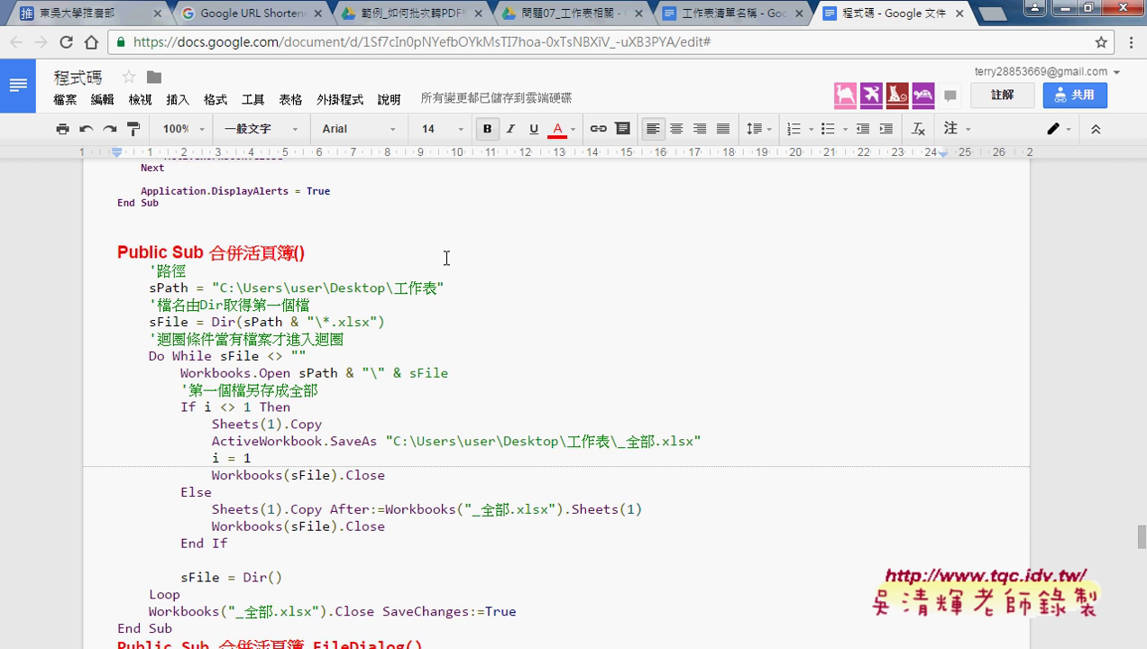
scroll(447, 257, down, 3)
scroll(446, 257, down, 2)
scroll(447, 257, down, 1)
scroll(415, 258, up, 5)
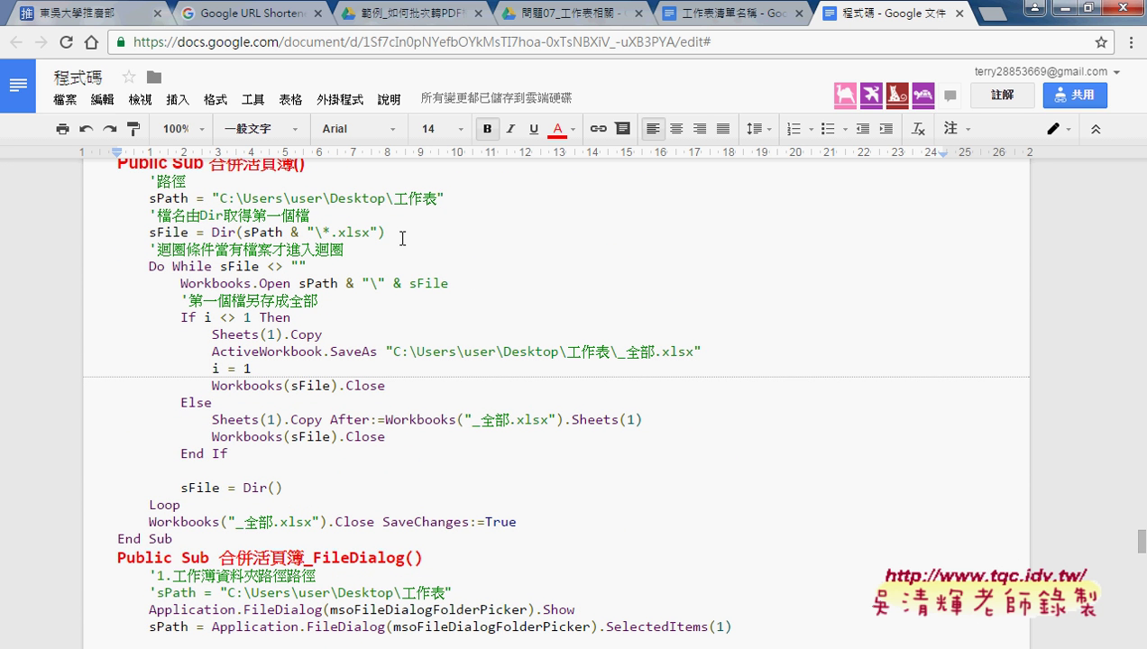
drag(220, 198, 439, 200)
click(404, 315)
scroll(536, 376, down, 3)
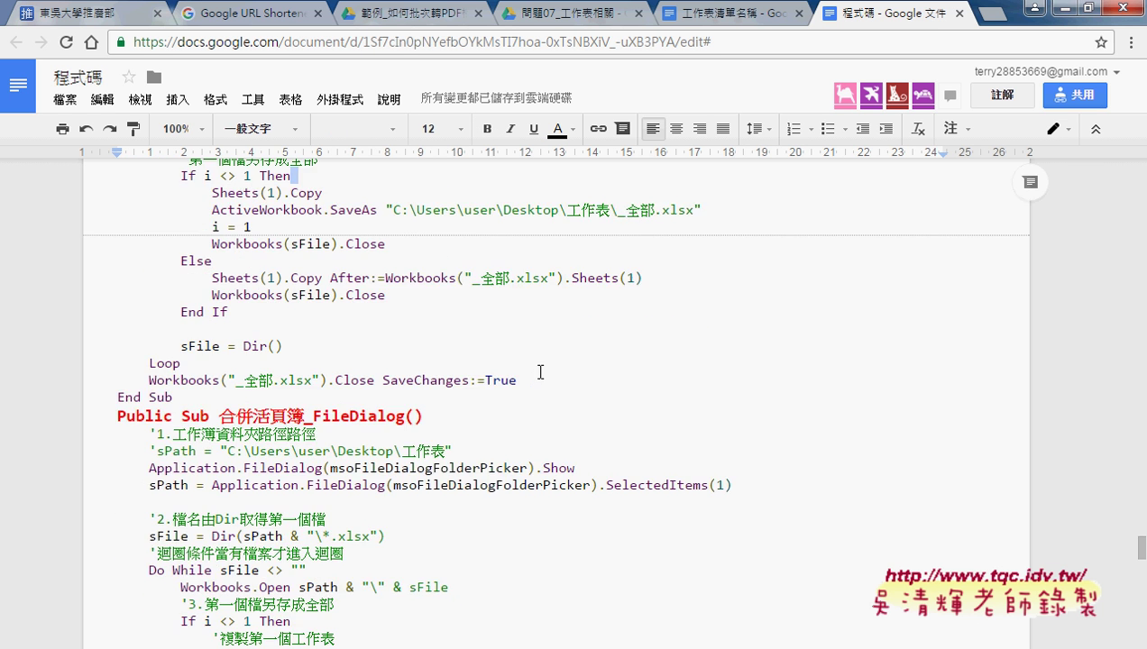
scroll(540, 373, down, 3)
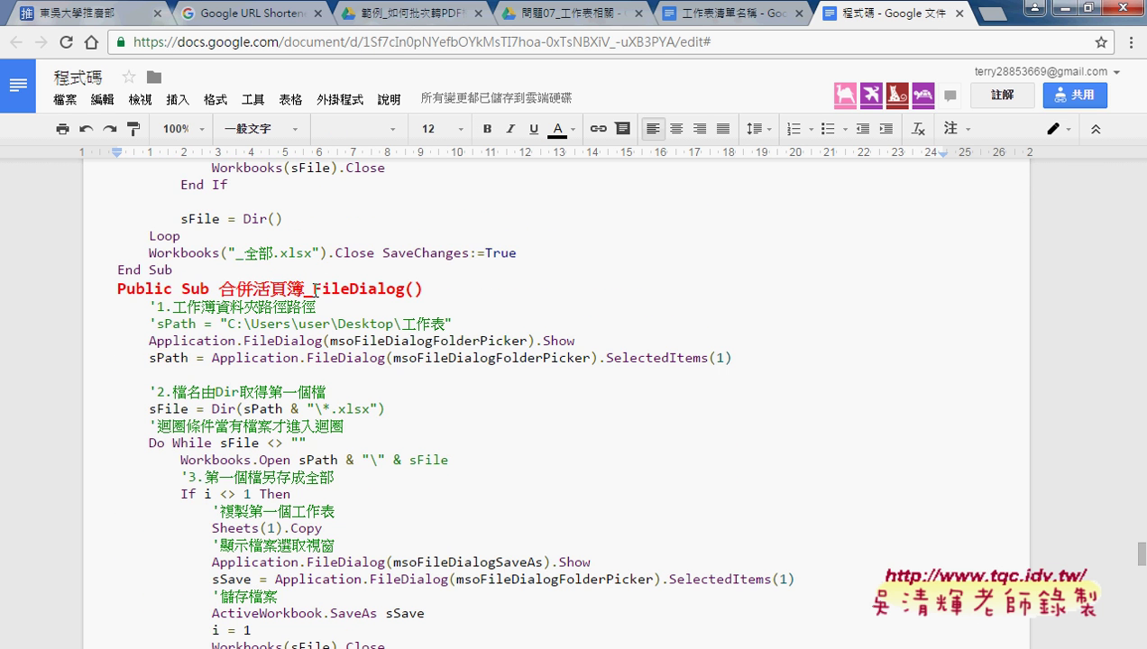
drag(313, 289, 405, 288)
scroll(744, 311, down, 2)
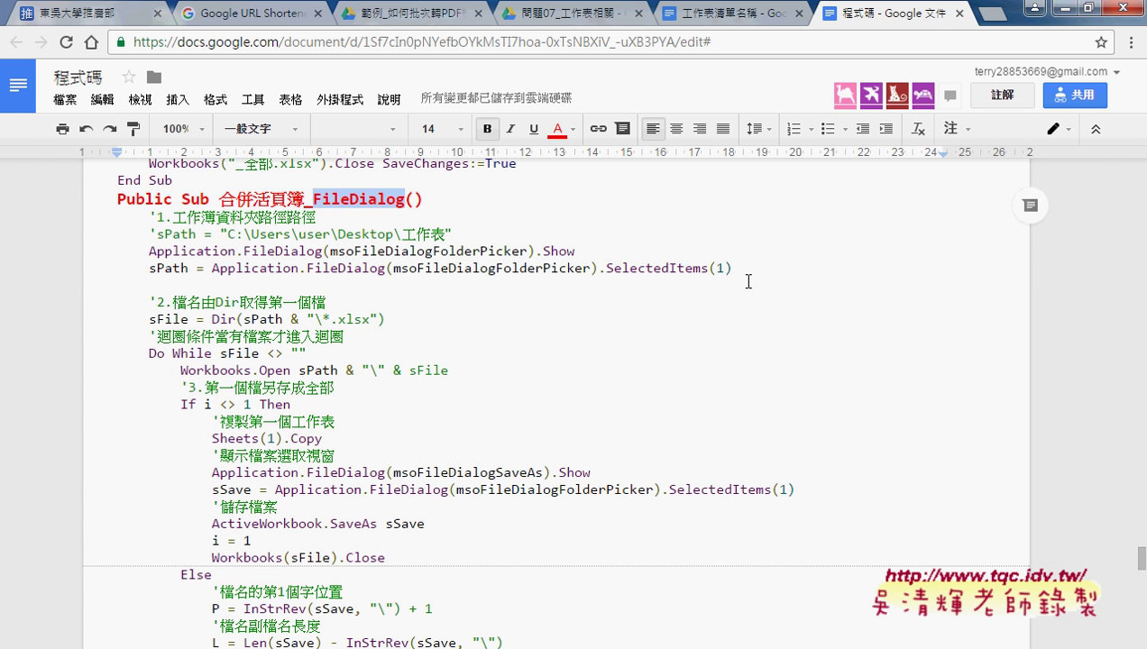
drag(732, 270, 88, 247)
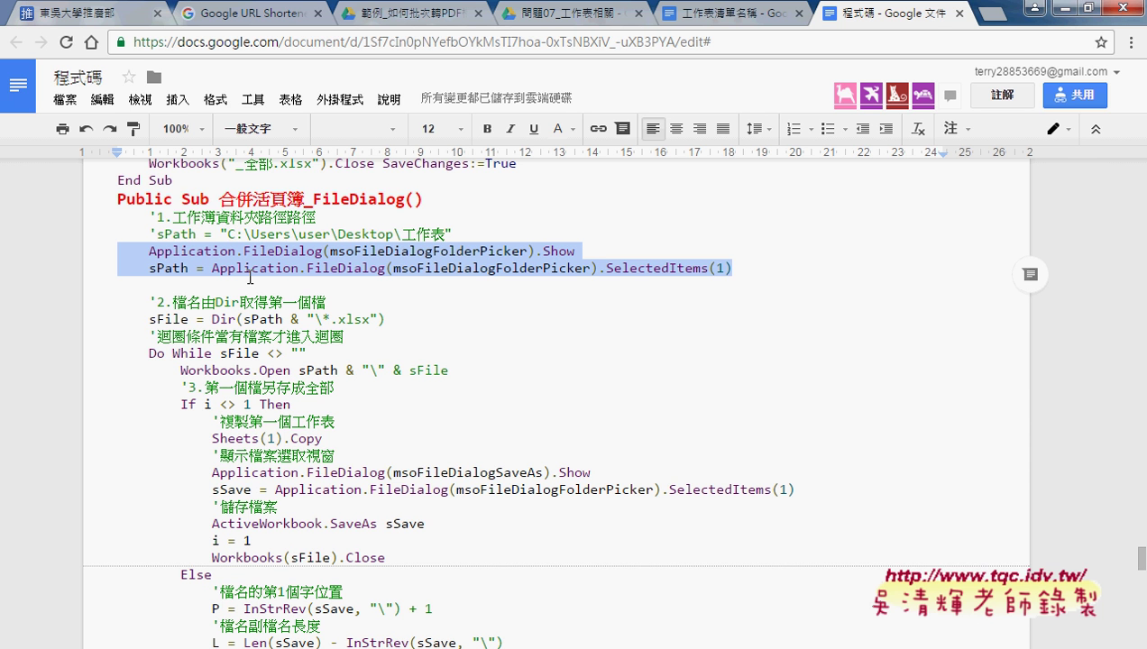
scroll(380, 390, down, 2)
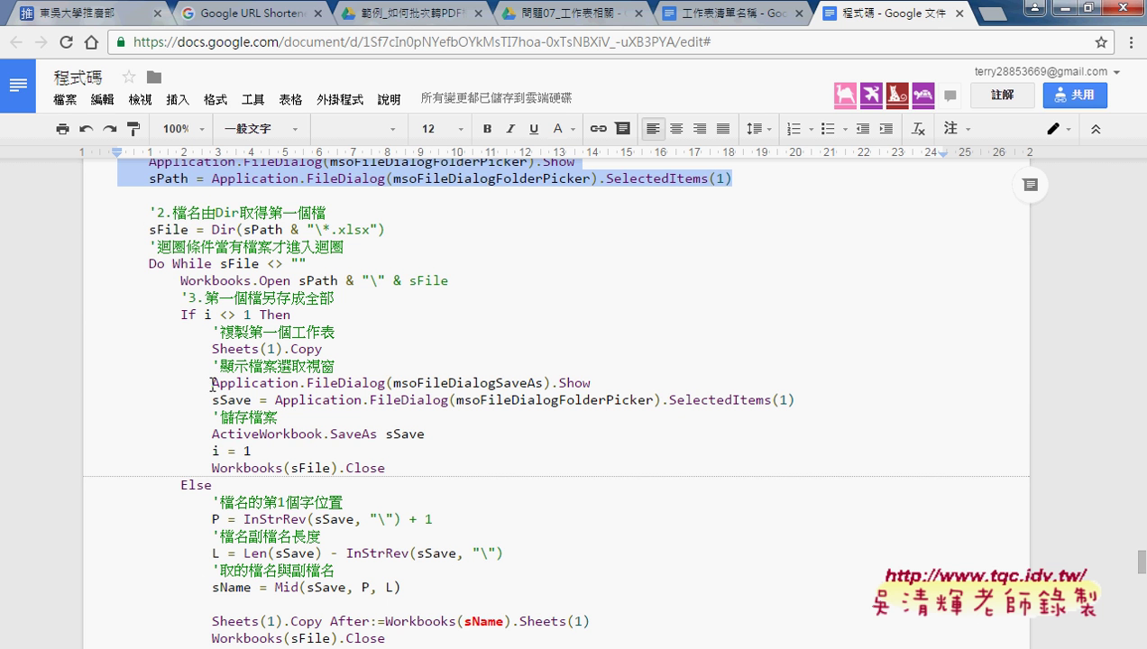
drag(213, 383, 824, 397)
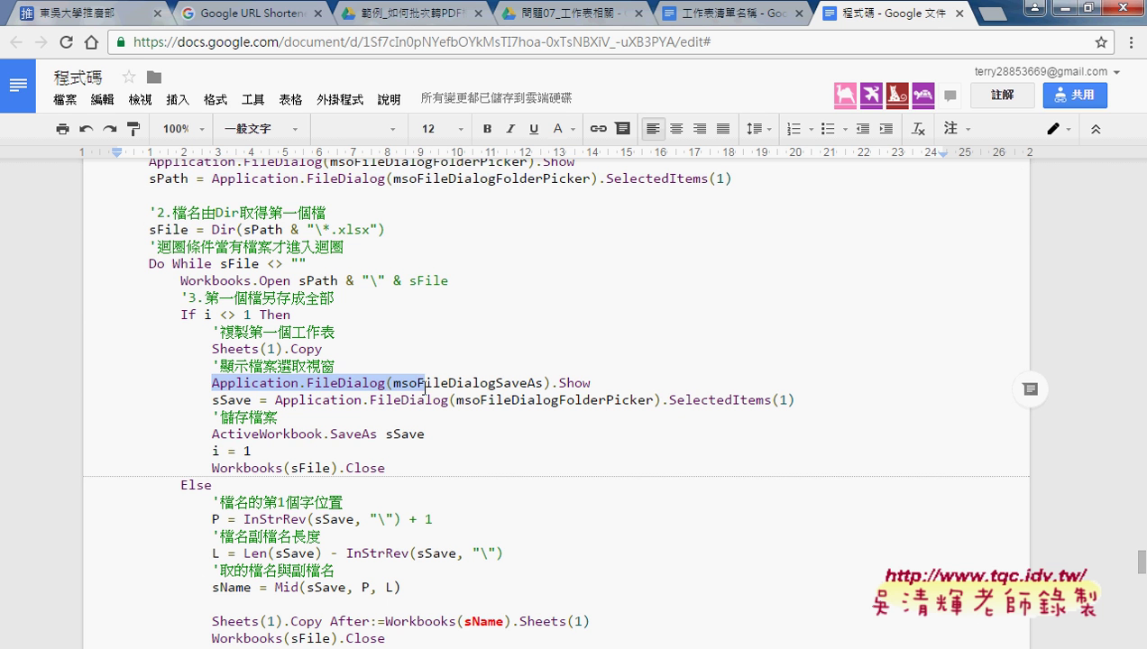
click(644, 400)
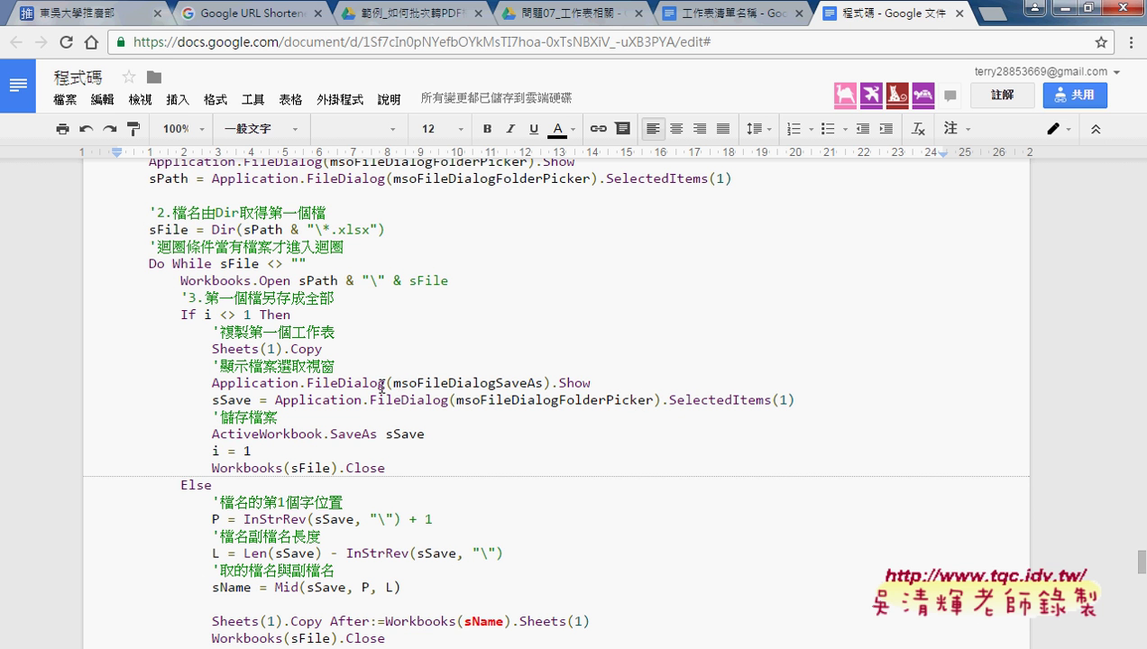
- Highlight SaveAs and the InStrRev backslash in the code document, then minimise Chrome
drag(495, 383, 543, 382)
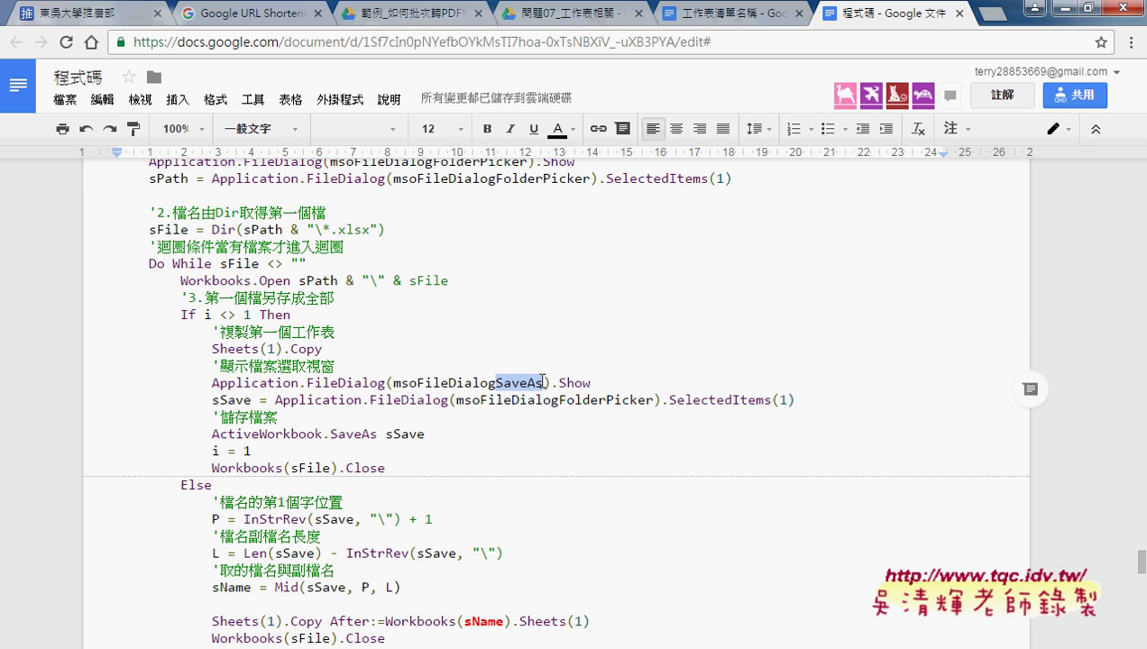
scroll(546, 382, down, 1)
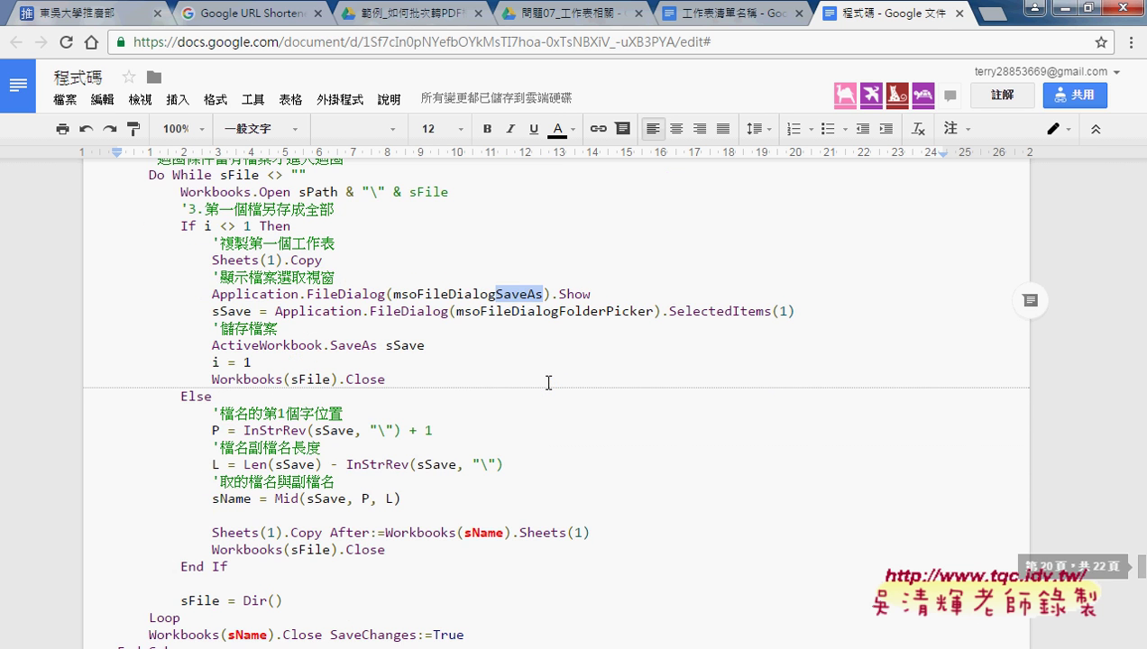
scroll(548, 383, down, 1)
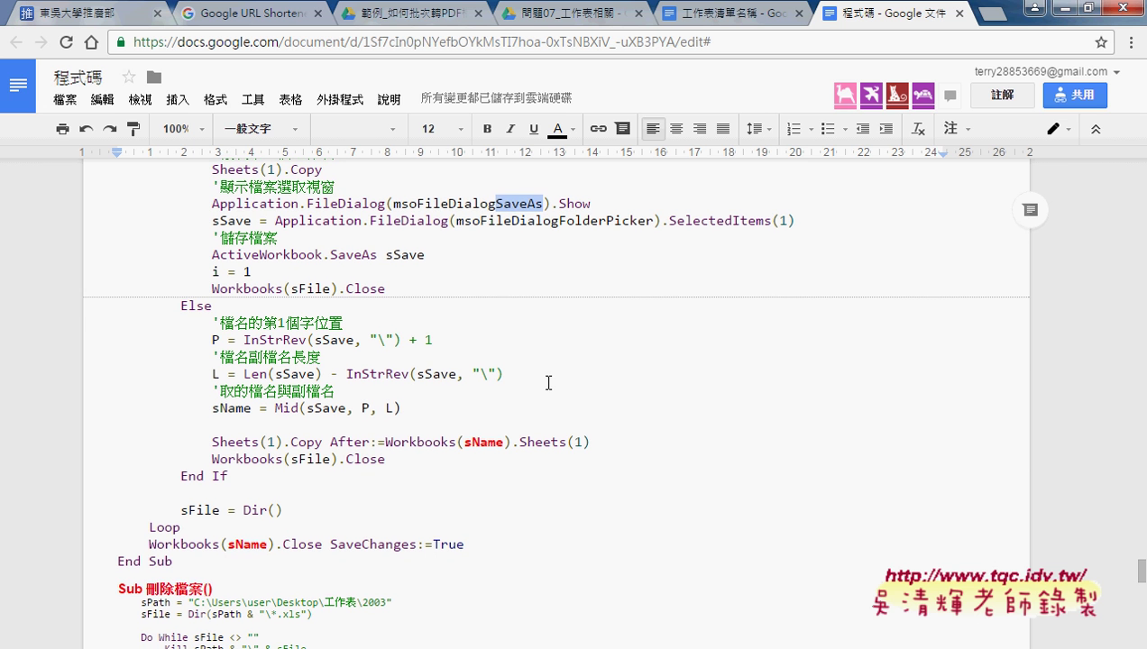
double_click(380, 340)
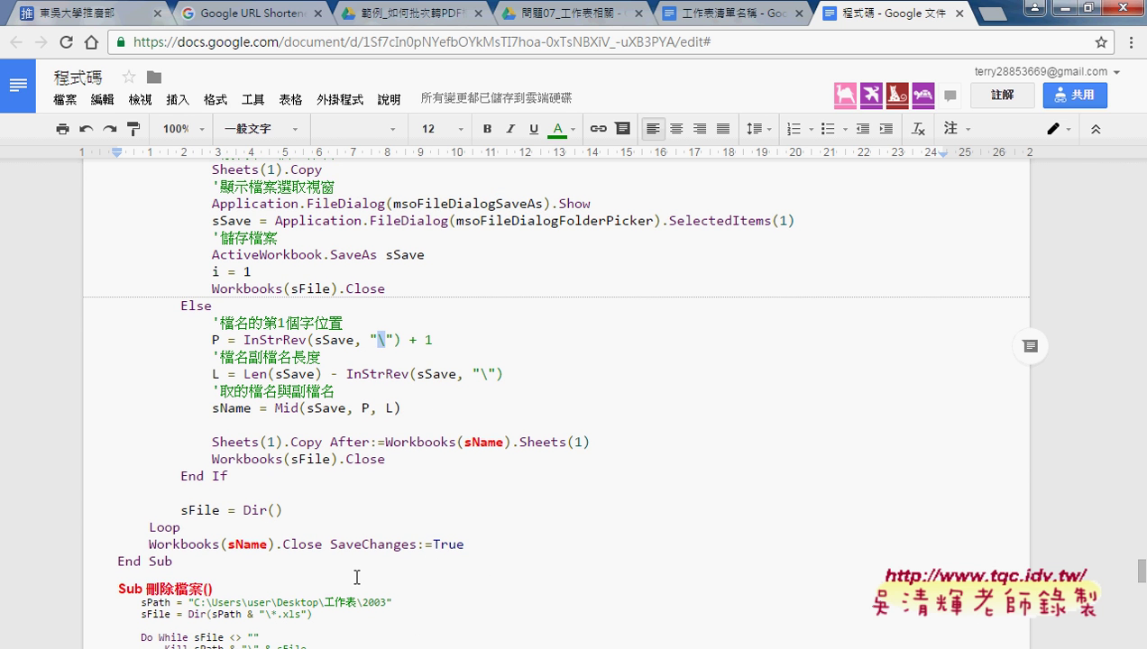
click(1061, 8)
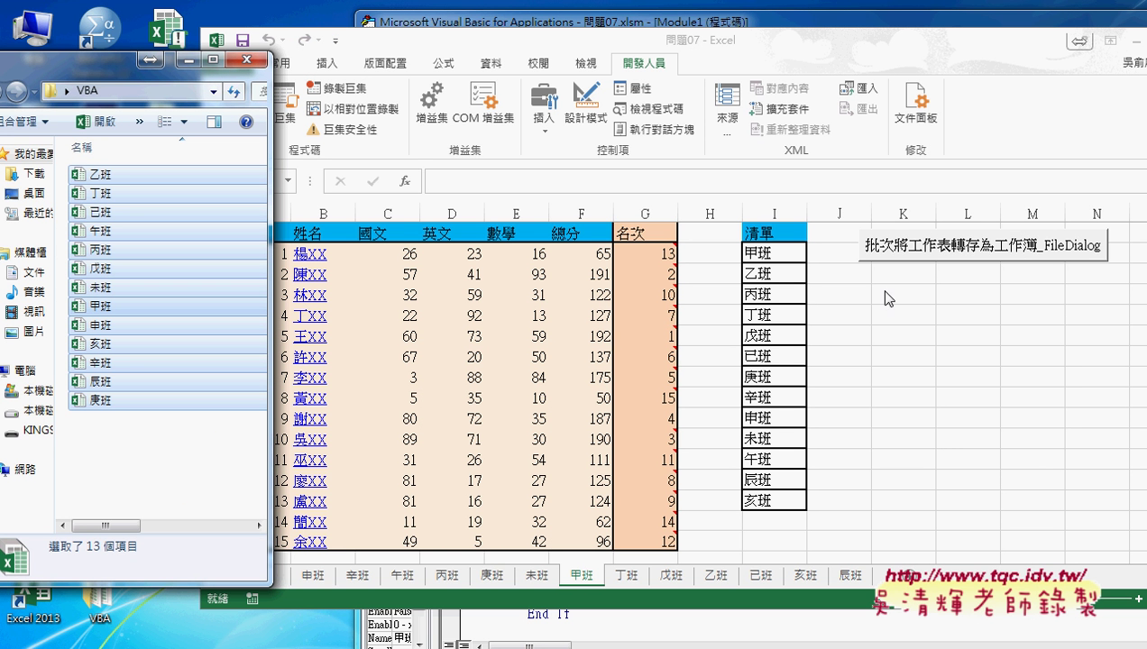
- From the VBA editor, run 合併活頁簿_FileDialog with the VBA folder as the source
click(301, 645)
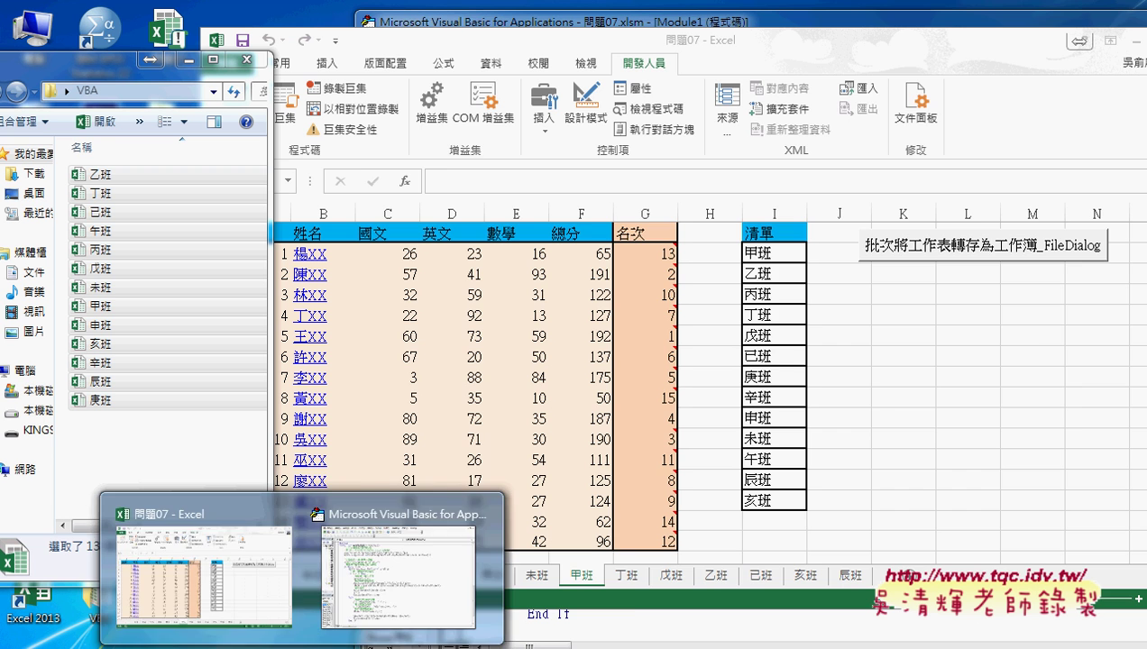
click(387, 595)
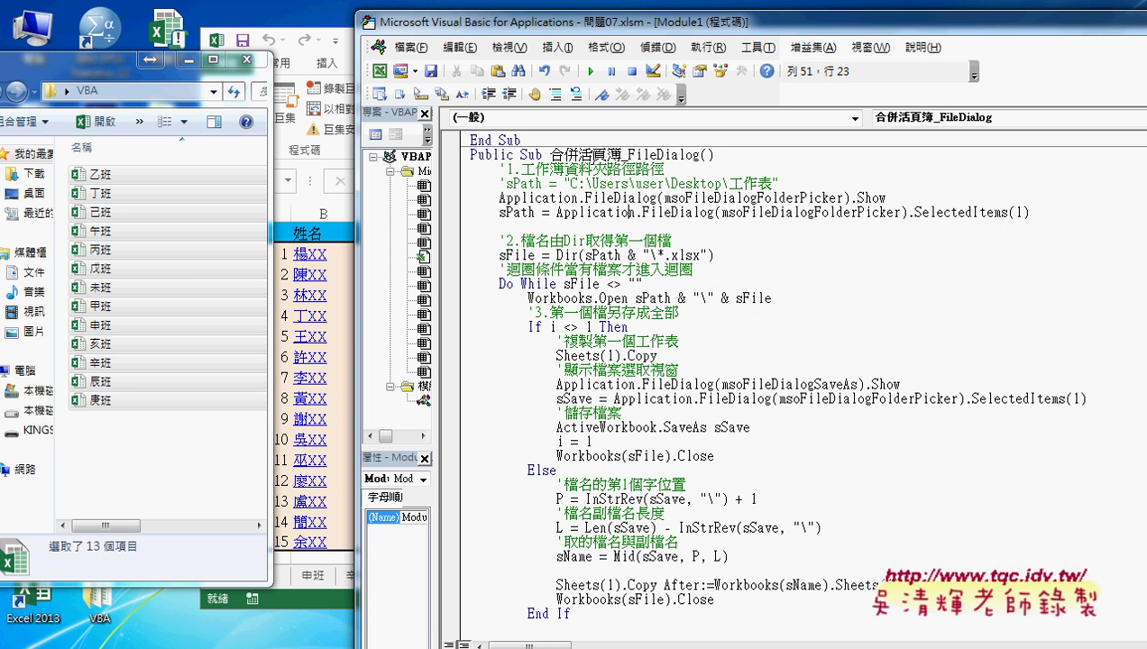
drag(549, 155, 698, 154)
click(700, 183)
click(591, 71)
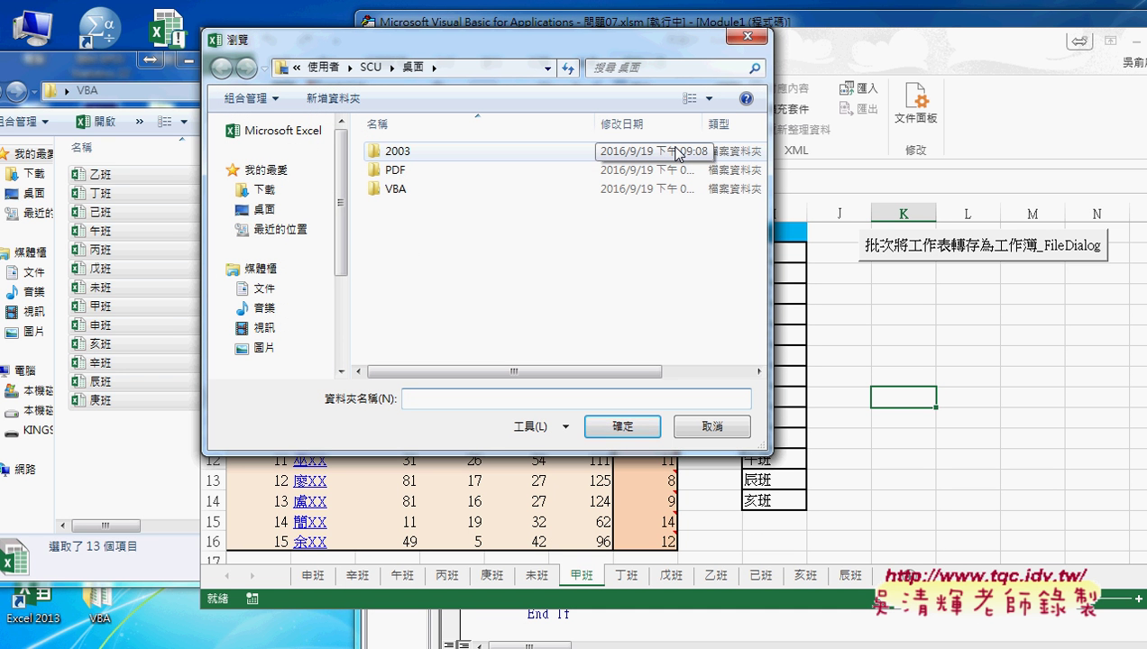
double_click(396, 189)
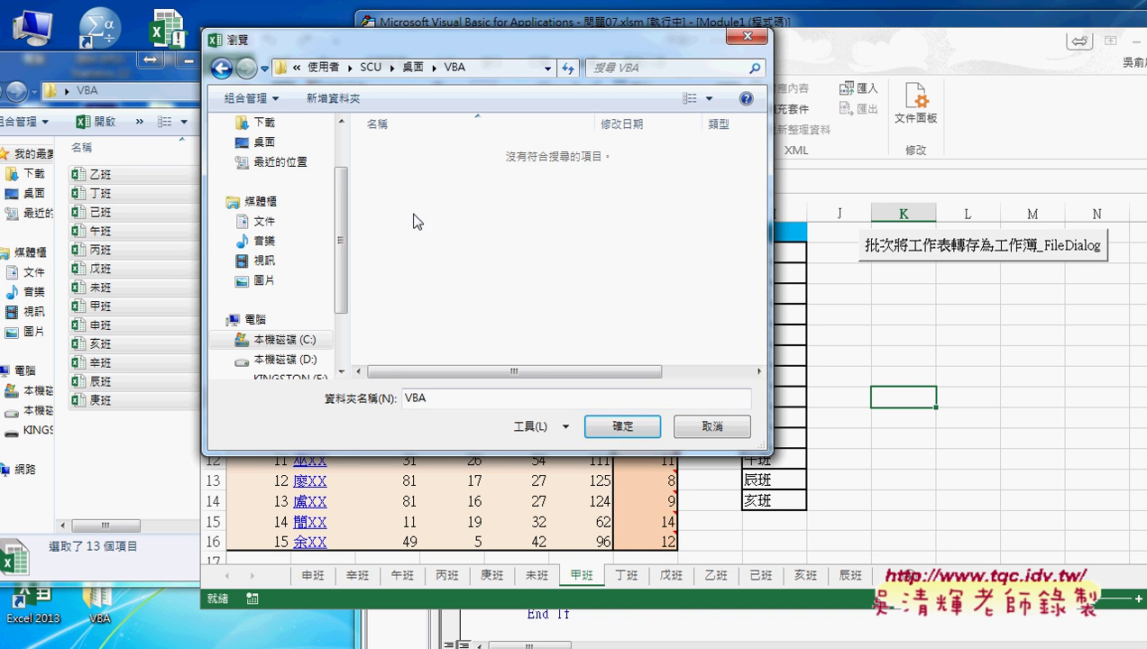
click(625, 426)
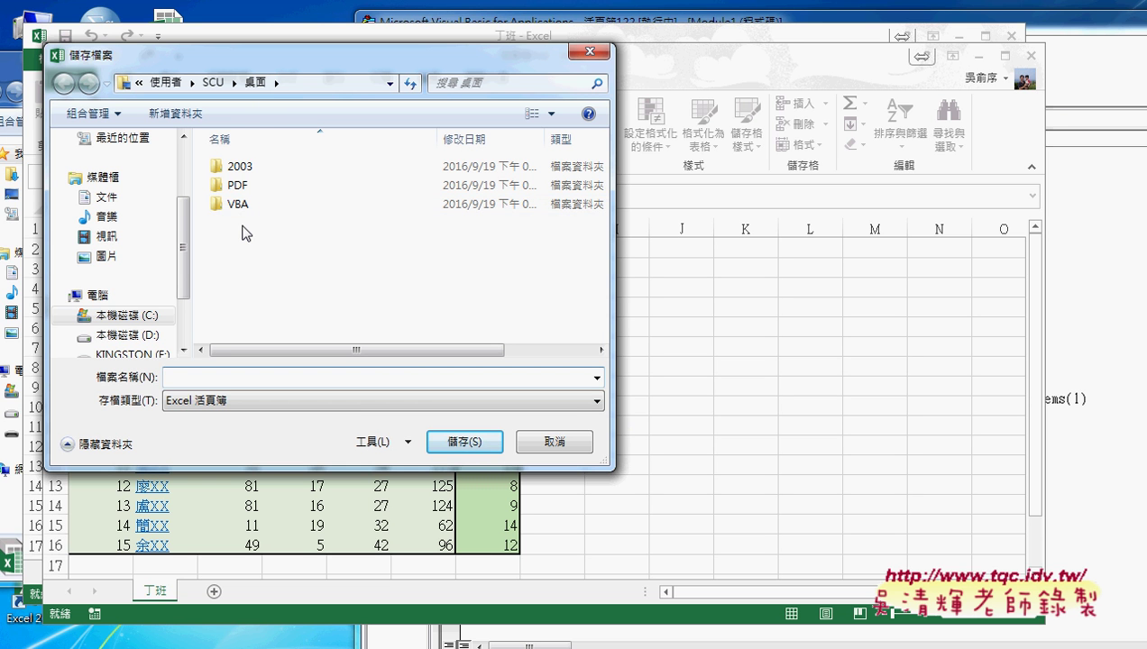
- Save the merged workbook on the Desktop with the file name 'all'
scroll(191, 213, up, 3)
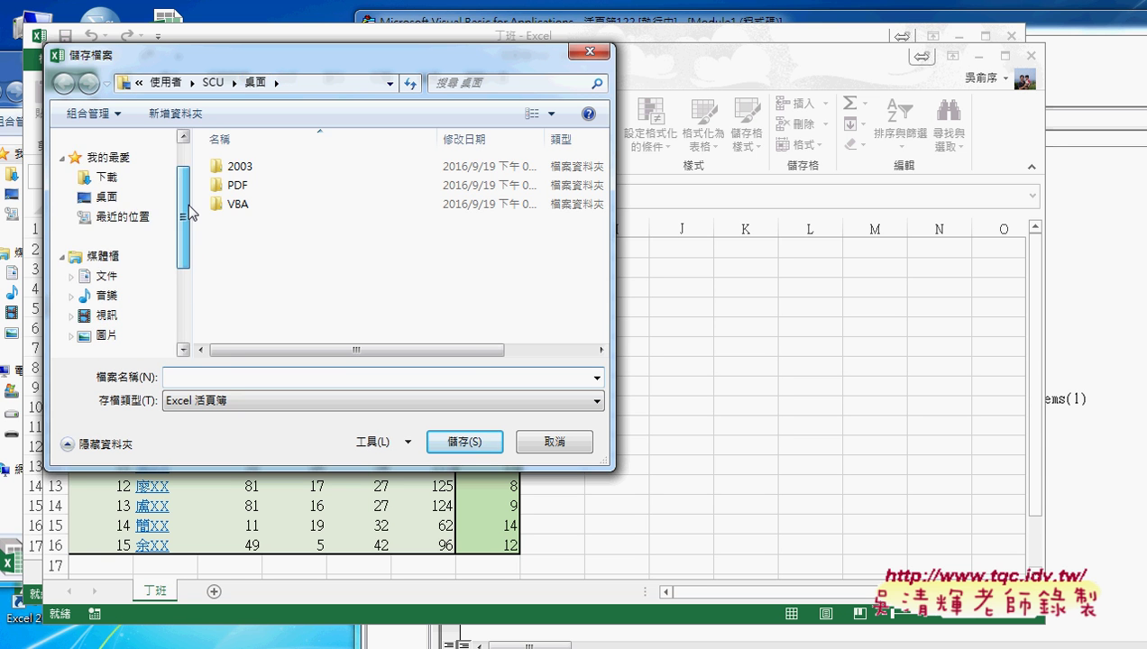
scroll(191, 213, up, 1)
click(90, 226)
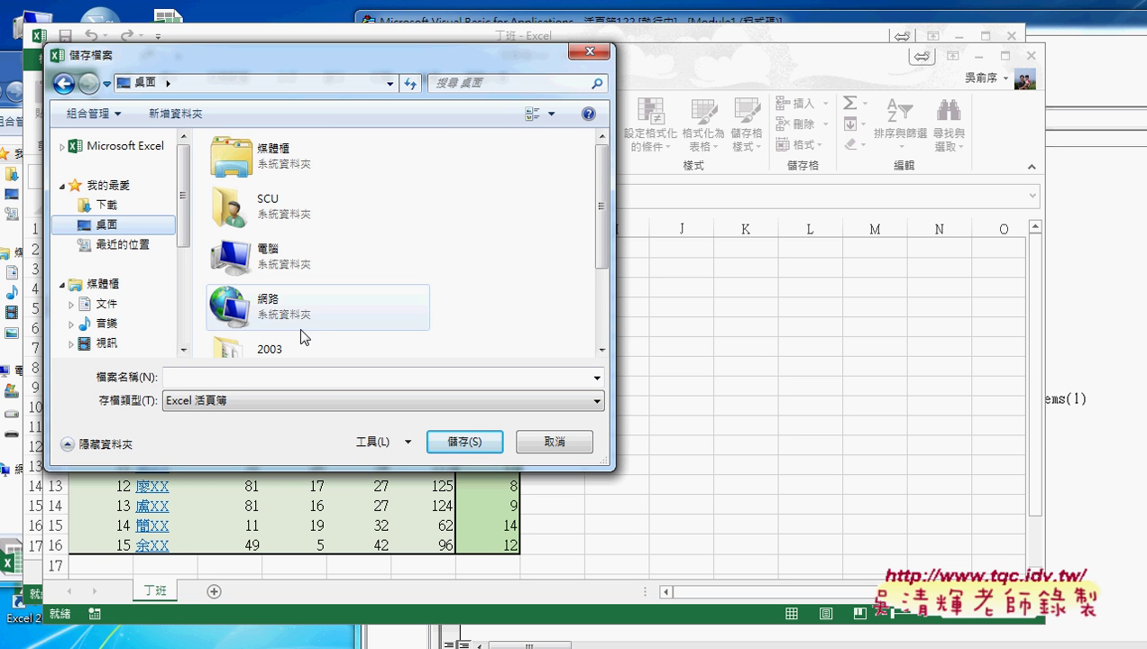
drag(602, 215, 603, 301)
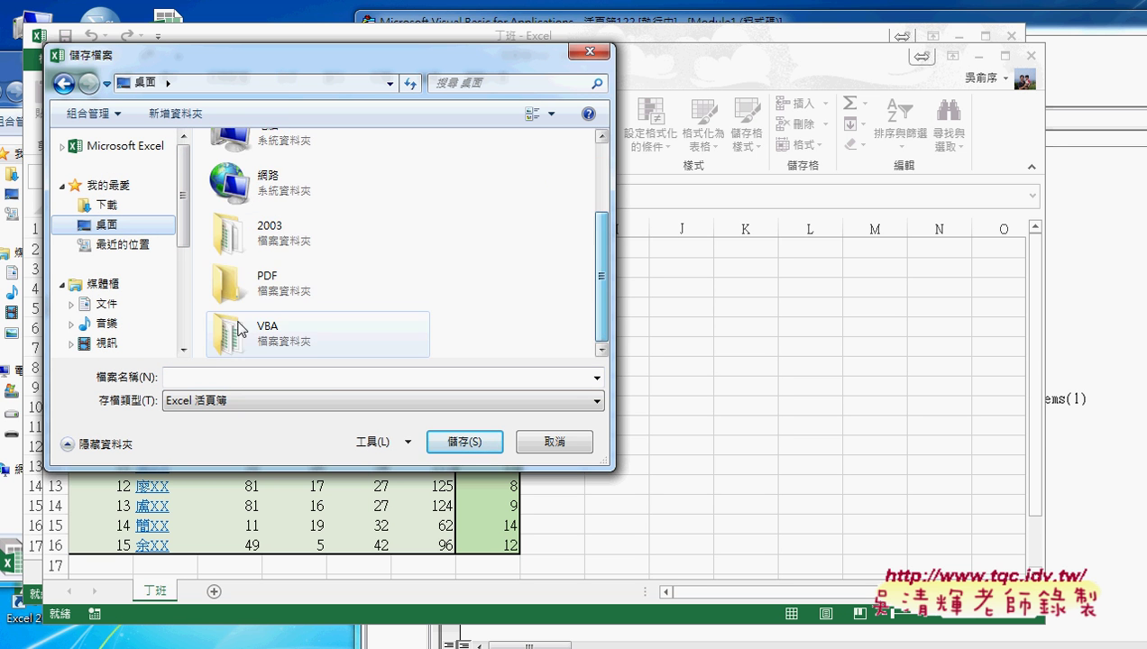
click(227, 378)
text(a)
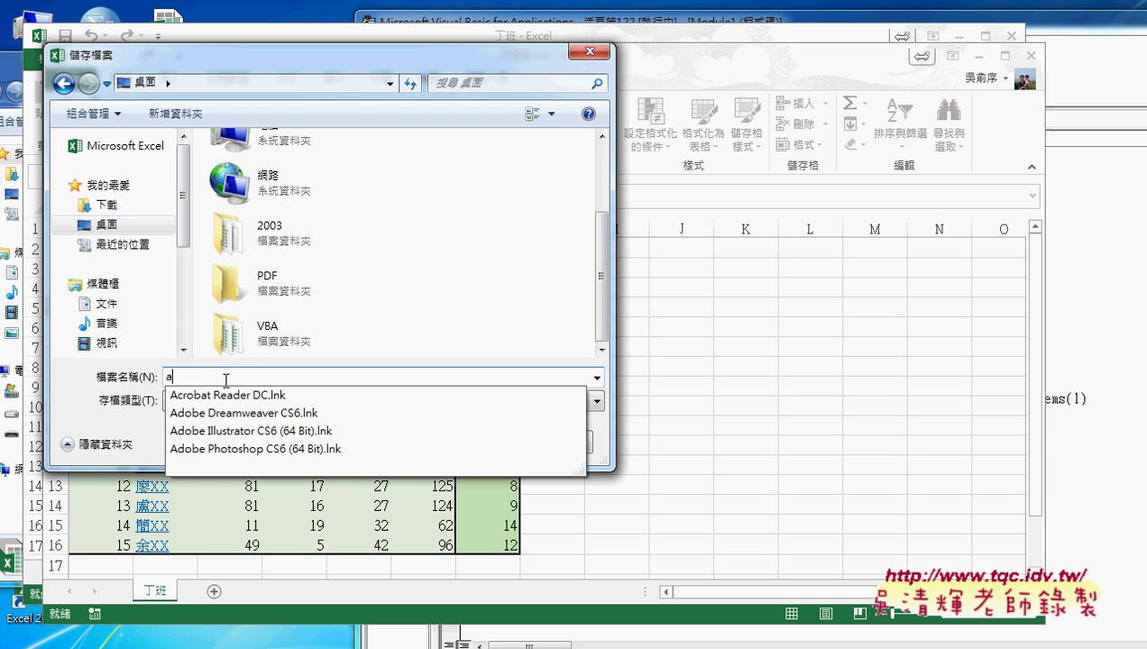
text(ll)
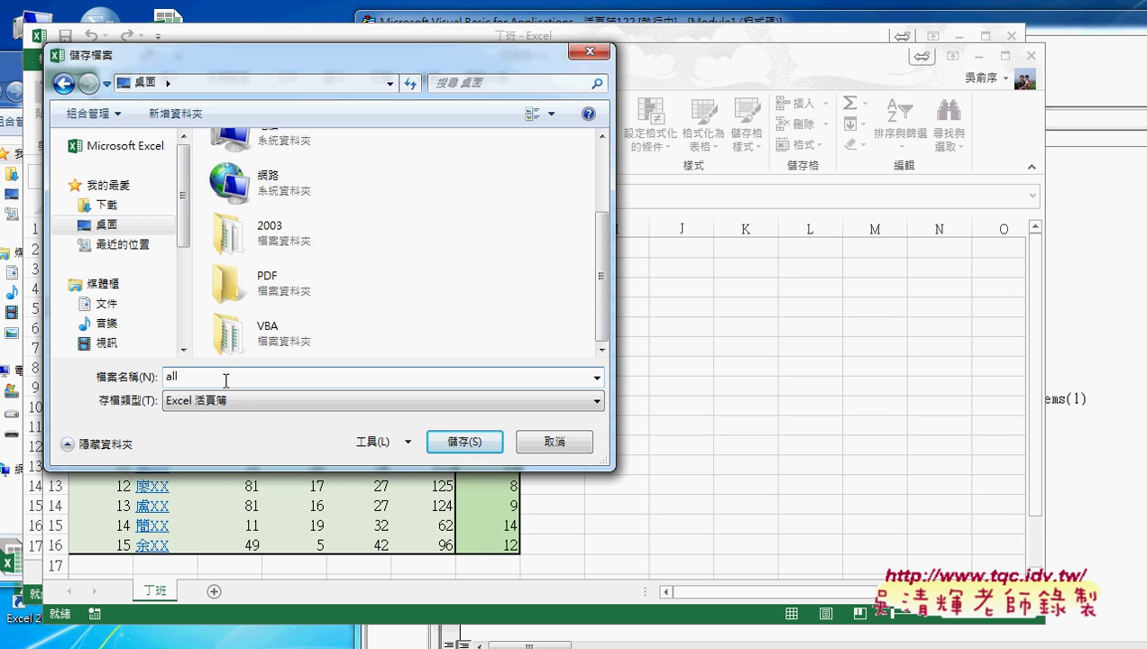
drag(470, 57, 803, 85)
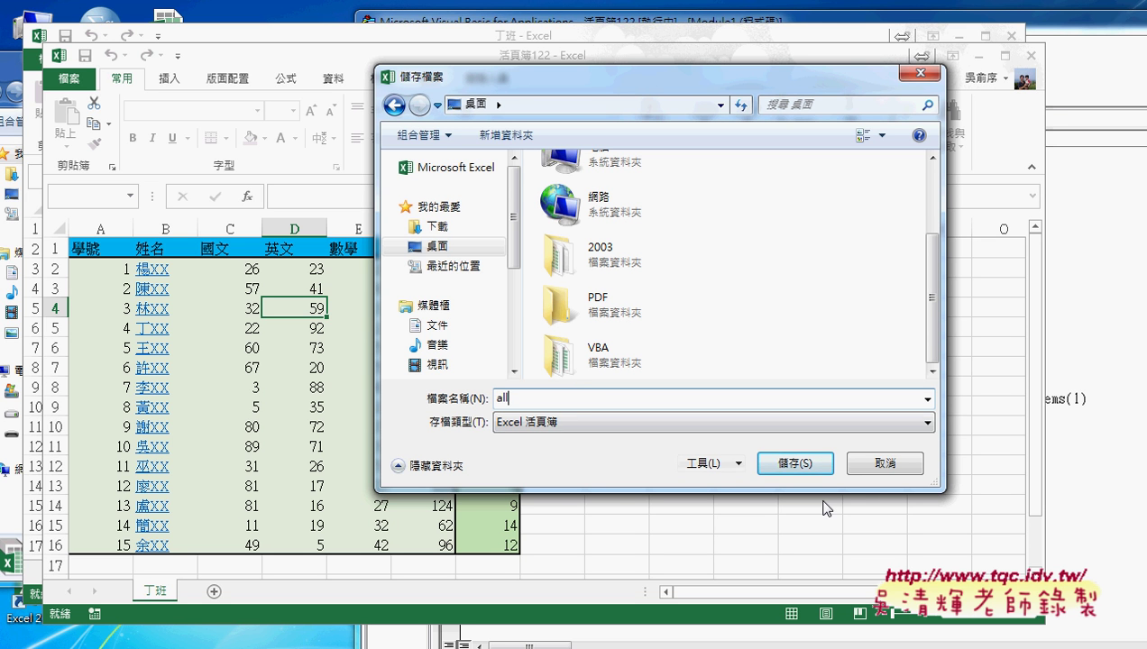
click(794, 463)
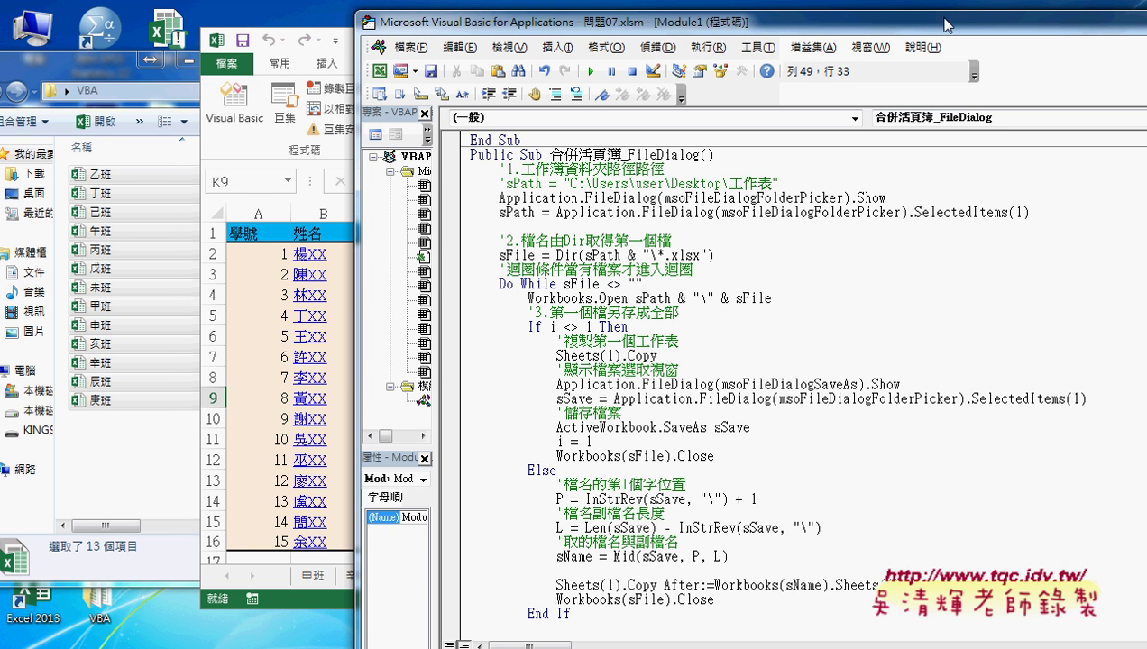
- Minimise the VBA editor and the Excel window
drag(947, 26, 847, 27)
click(1048, 41)
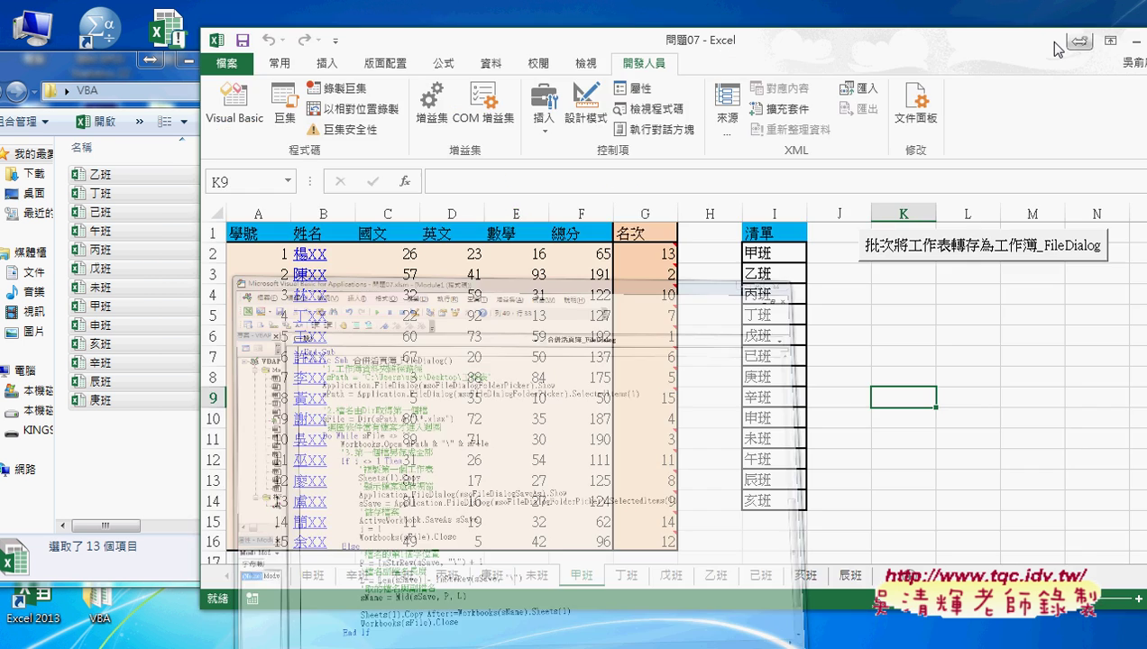
click(1112, 41)
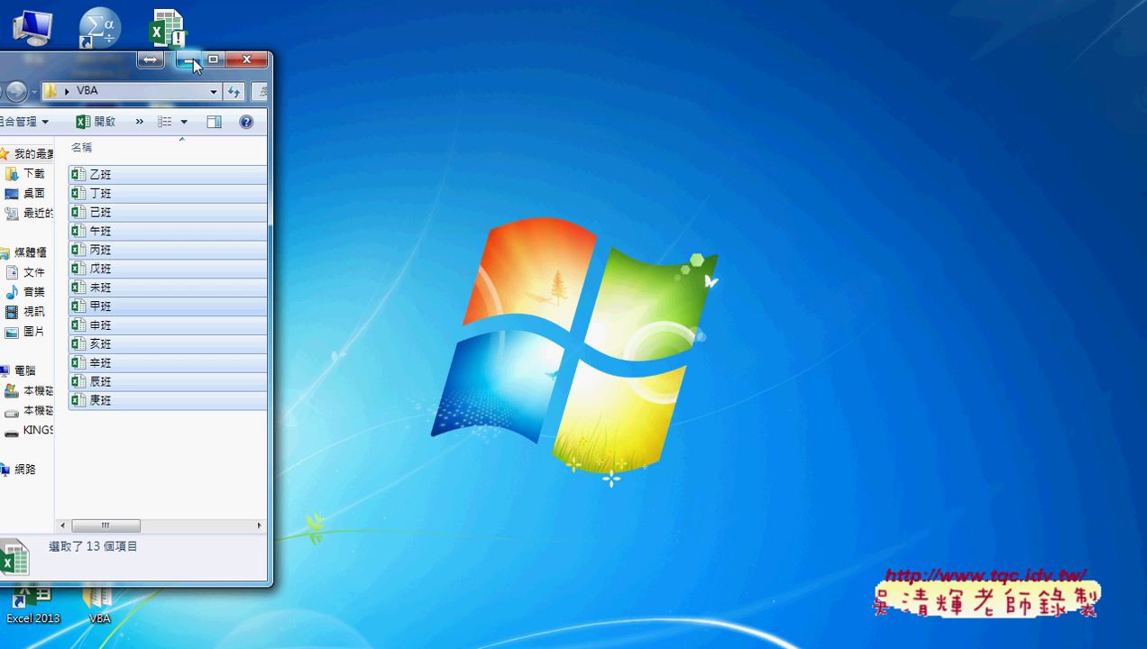
- Minimise the VBA folder window and point out the new all workbook on the desktop
click(190, 60)
click(167, 327)
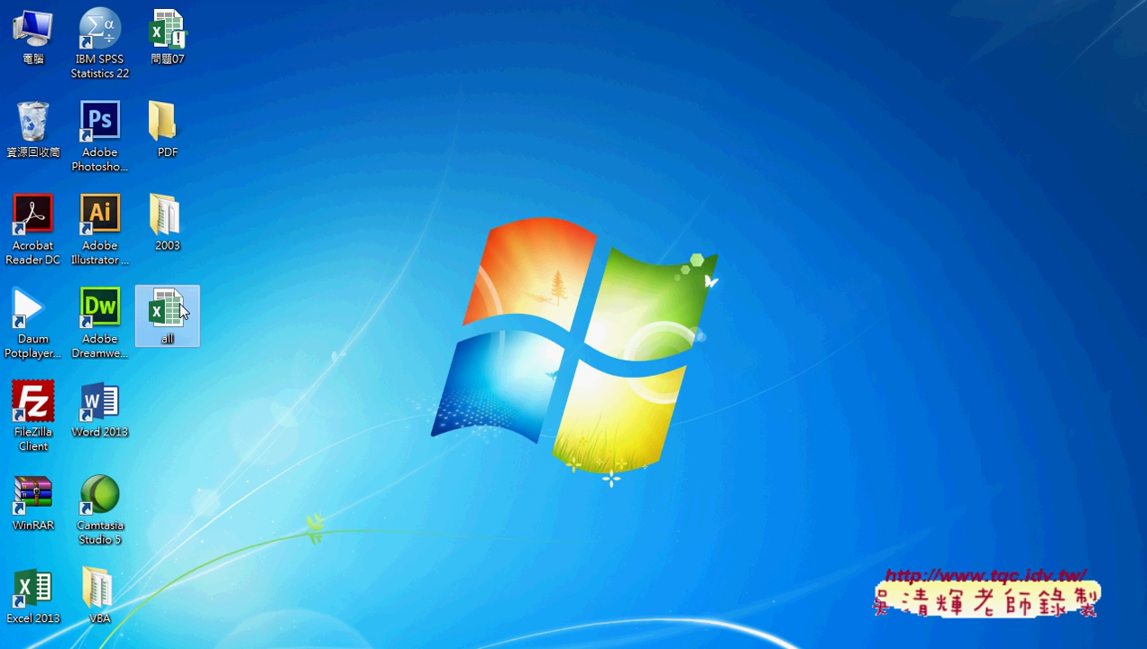
double_click(184, 312)
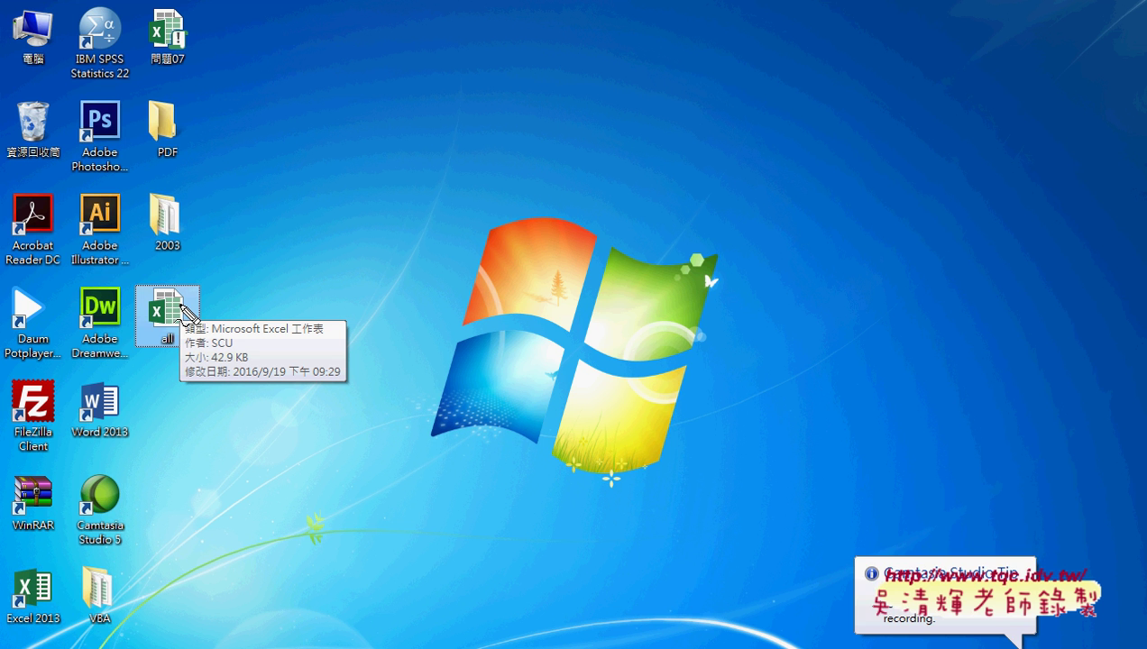
drag(166, 365, 180, 347)
mouse_move(97, 635)
mouse_down()
mouse_move(78, 585)
mouse_move(122, 638)
mouse_move(91, 642)
mouse_up()
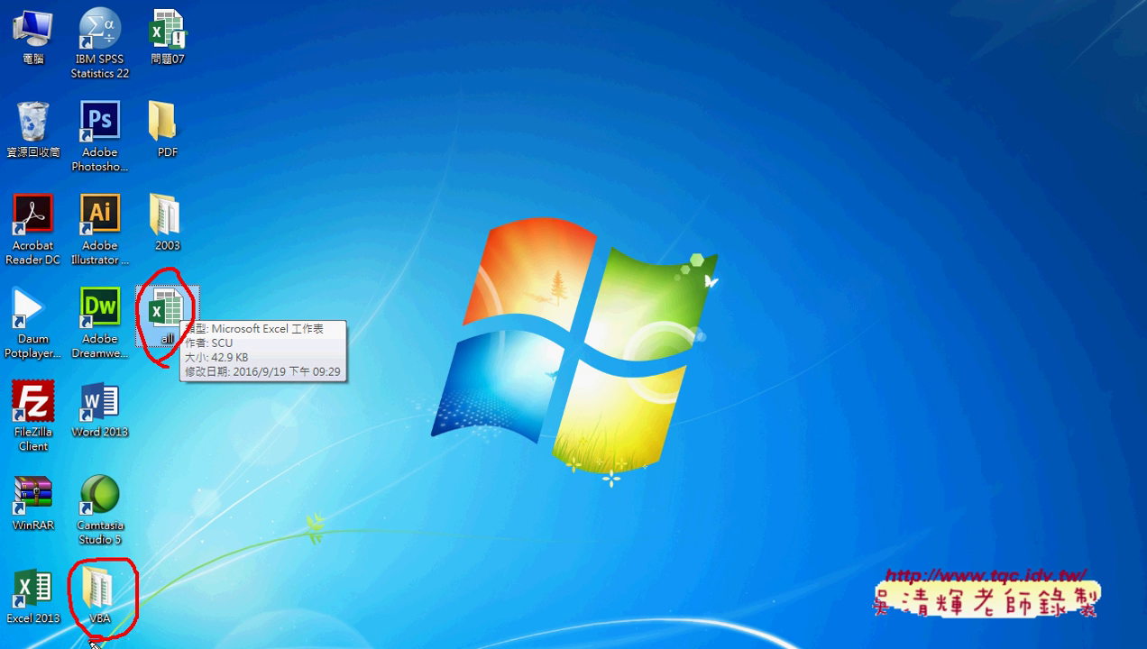
mouse_move(135, 603)
mouse_down()
mouse_move(151, 589)
mouse_move(195, 389)
mouse_move(180, 364)
mouse_move(207, 377)
mouse_up()
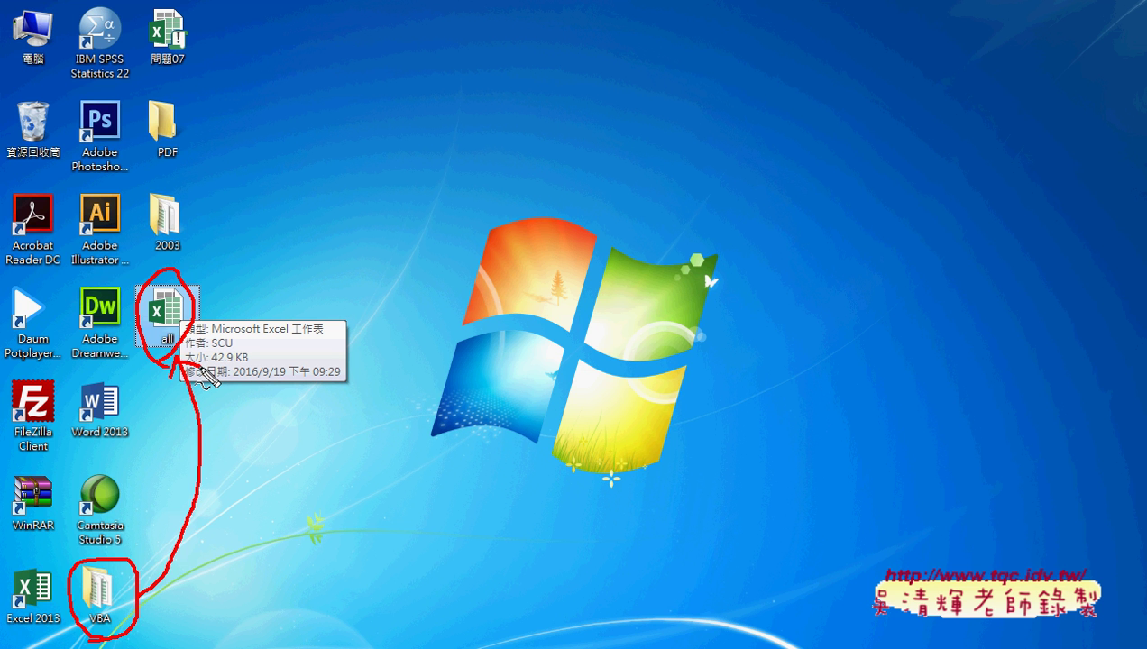
key(Escape)
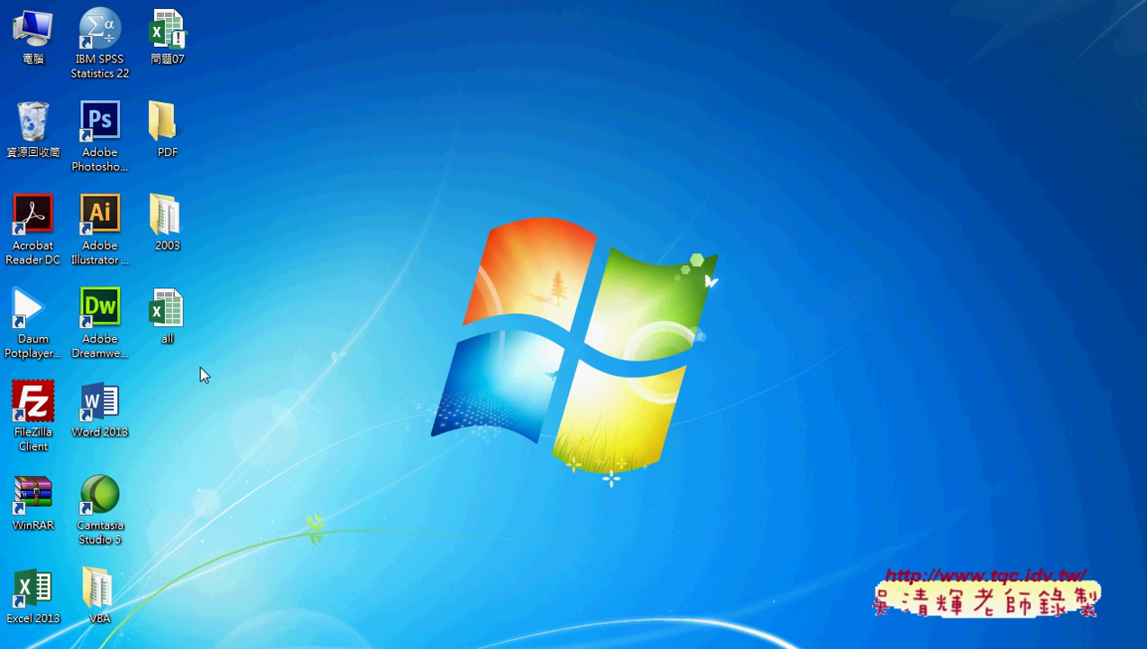
- Open all, check the 乙班, 亥班, 午班, 已班, 甲班, 辛班 and 辰班 sheets, then close it
double_click(168, 315)
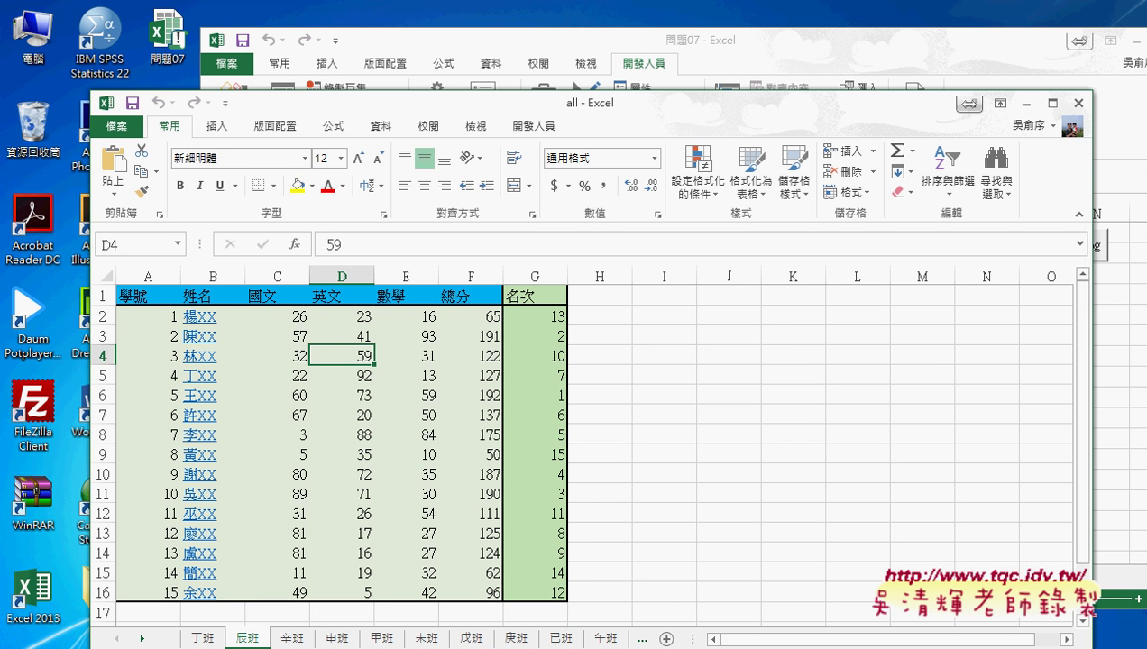
drag(703, 639, 922, 640)
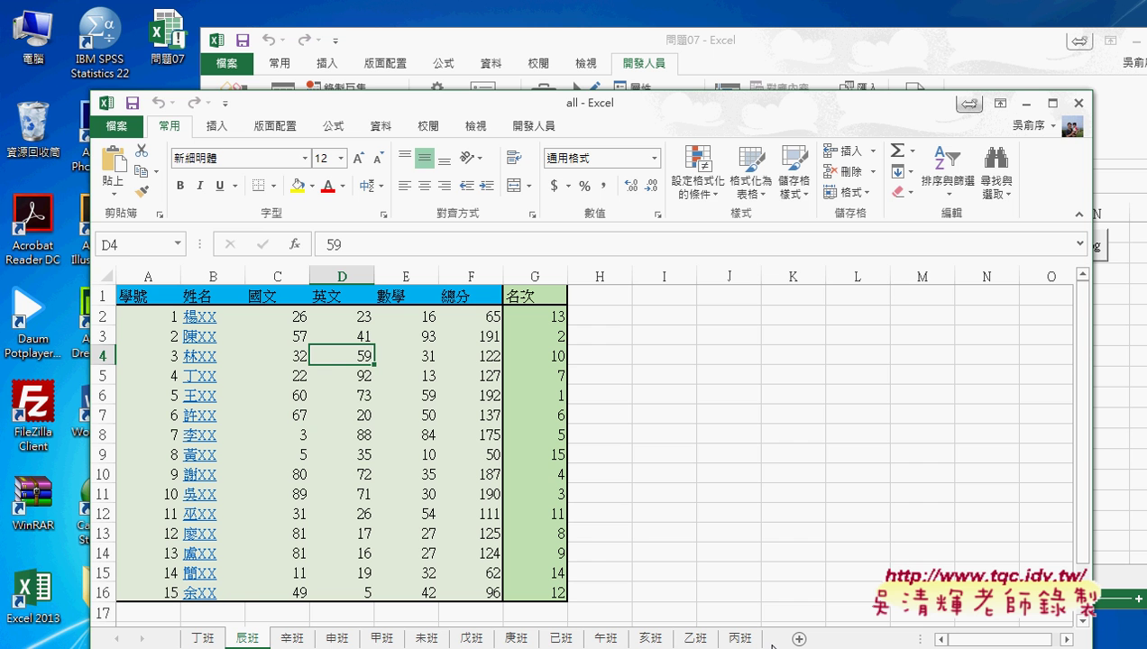
click(696, 638)
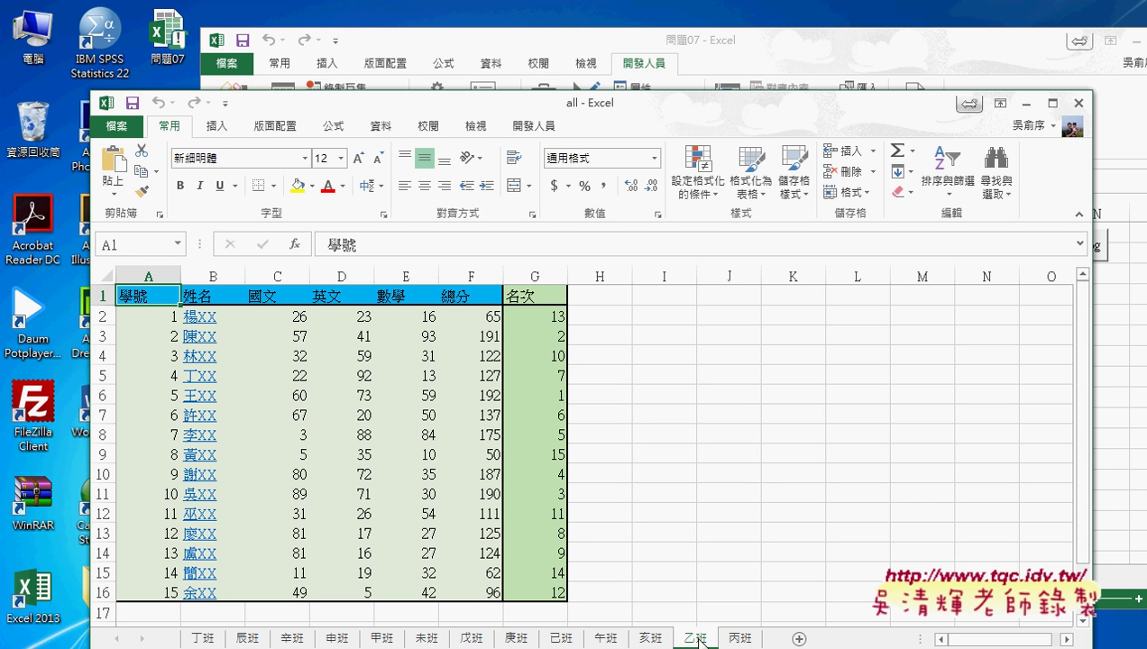
click(637, 641)
click(606, 640)
click(561, 640)
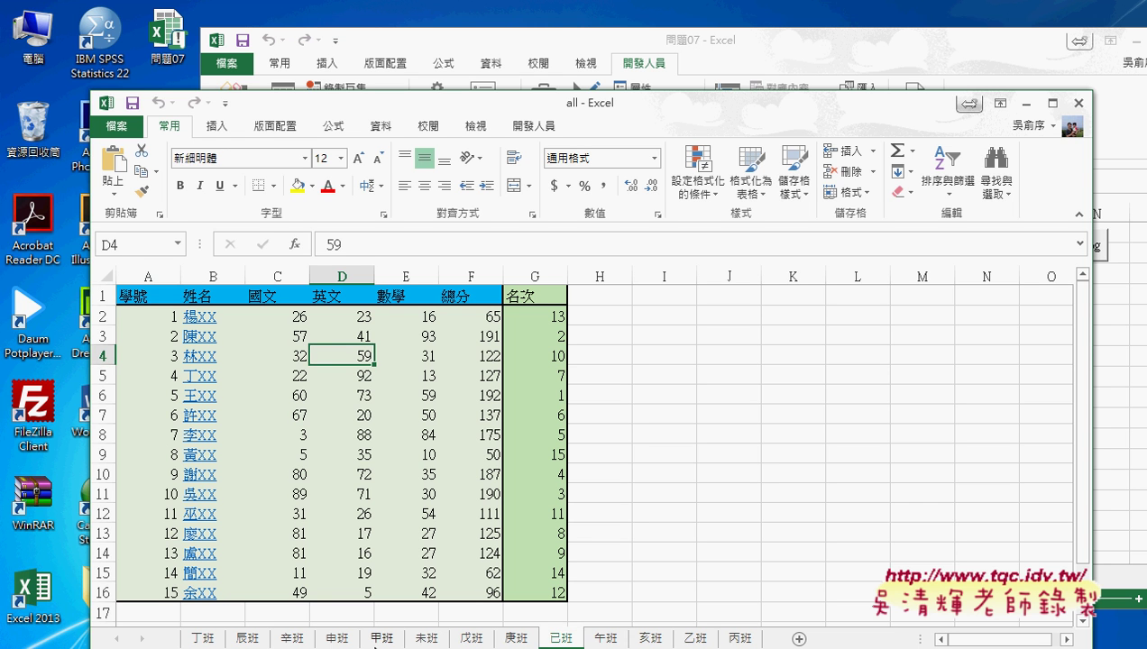
click(383, 640)
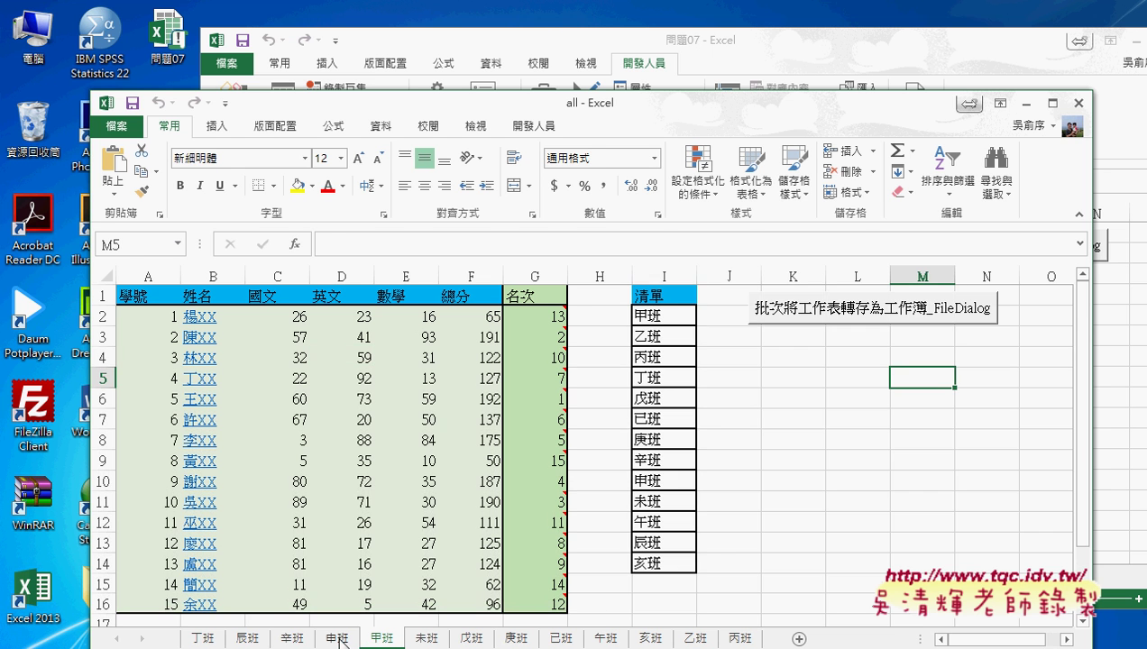
click(297, 640)
click(248, 639)
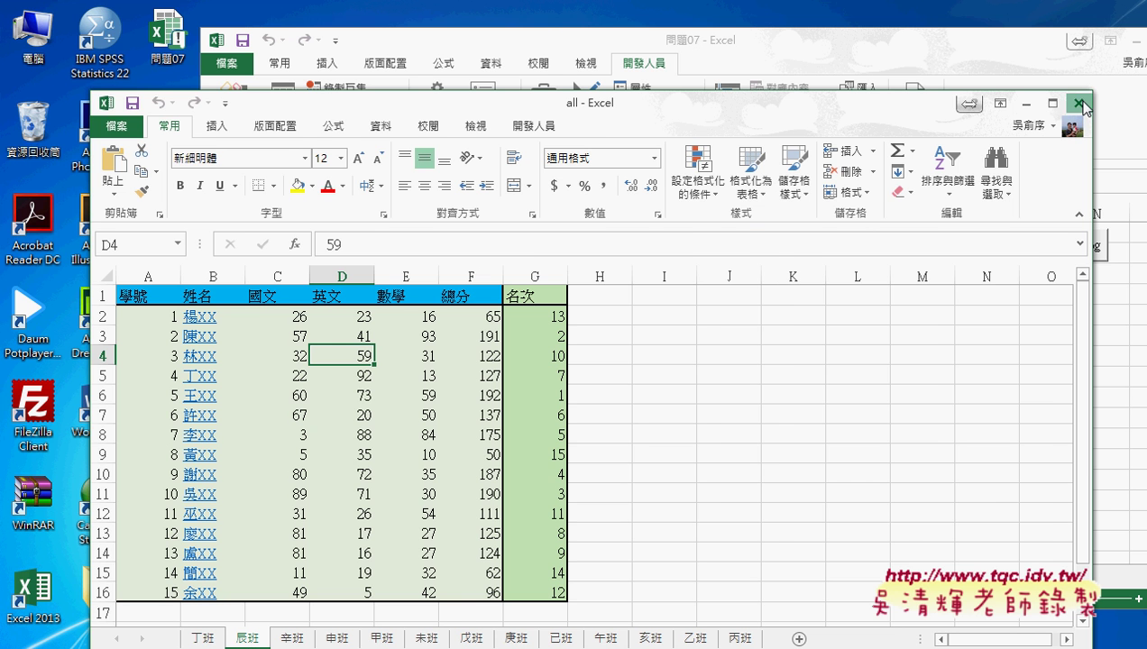
click(1080, 104)
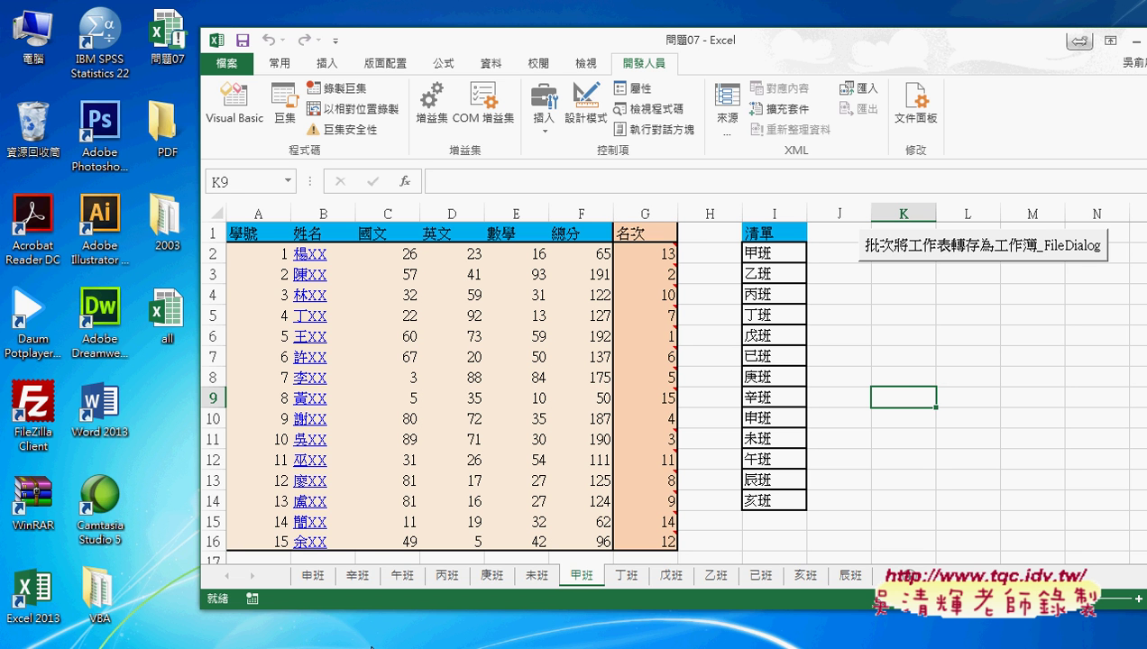
click(415, 582)
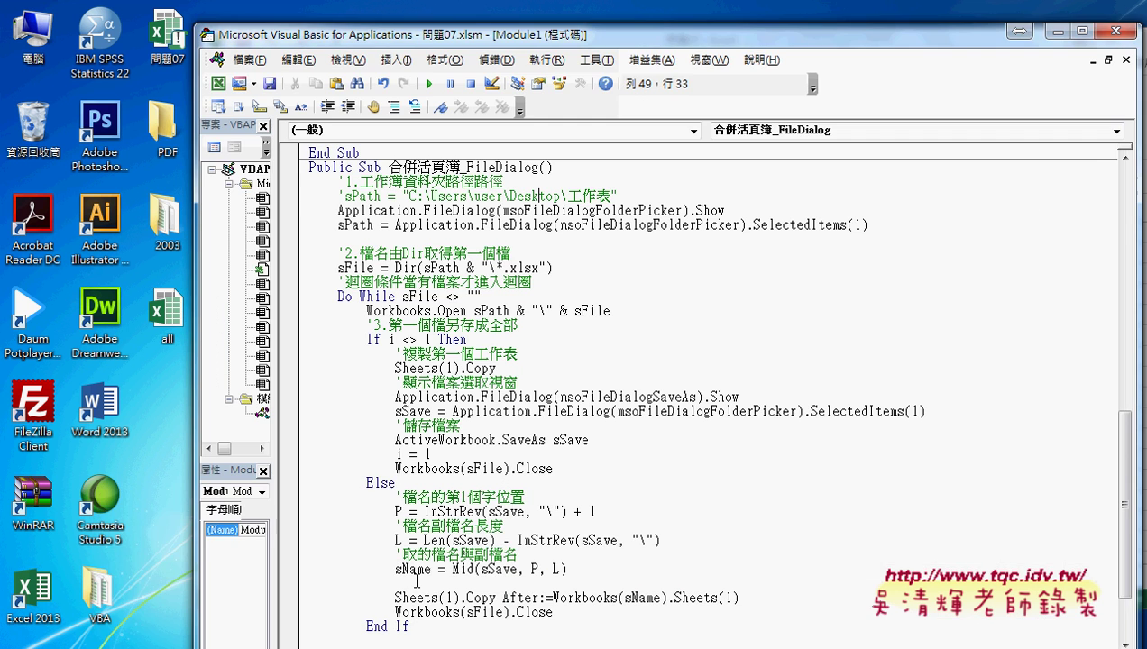
double_click(600, 34)
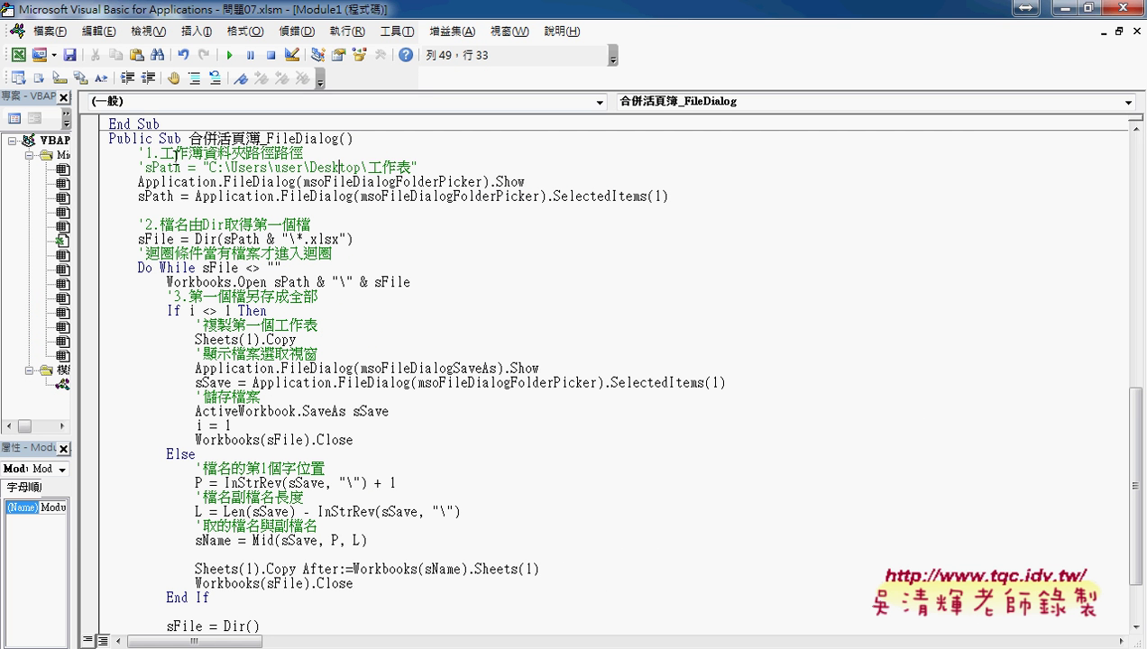
drag(139, 153, 323, 150)
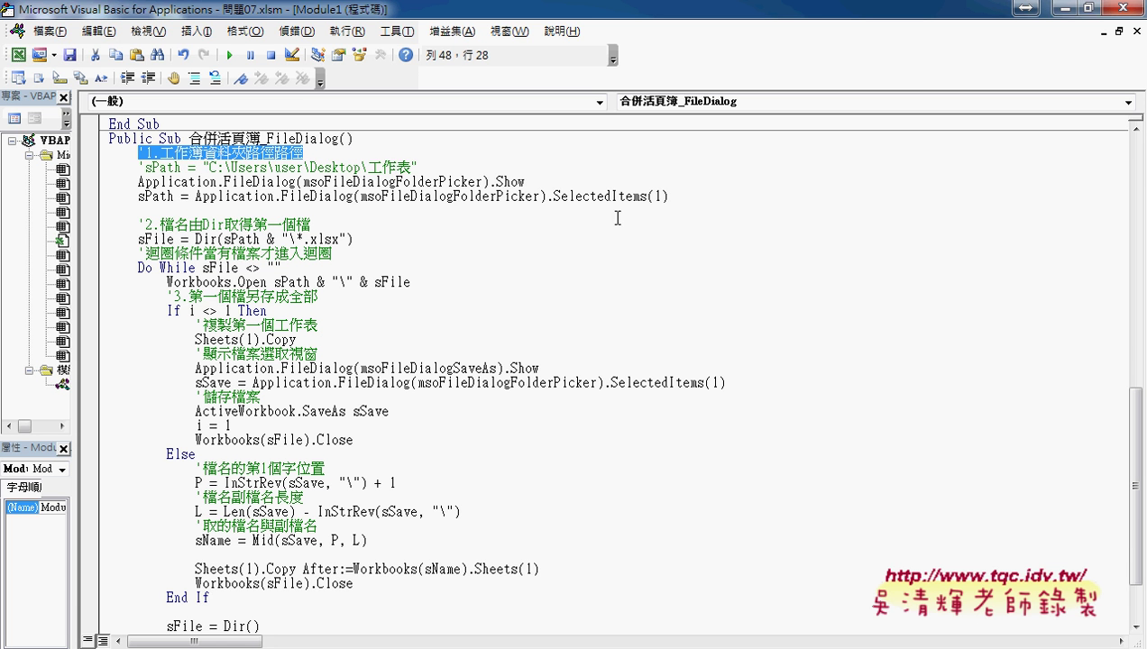
mouse_move(670, 196)
mouse_down()
mouse_move(145, 196)
mouse_move(102, 185)
mouse_up()
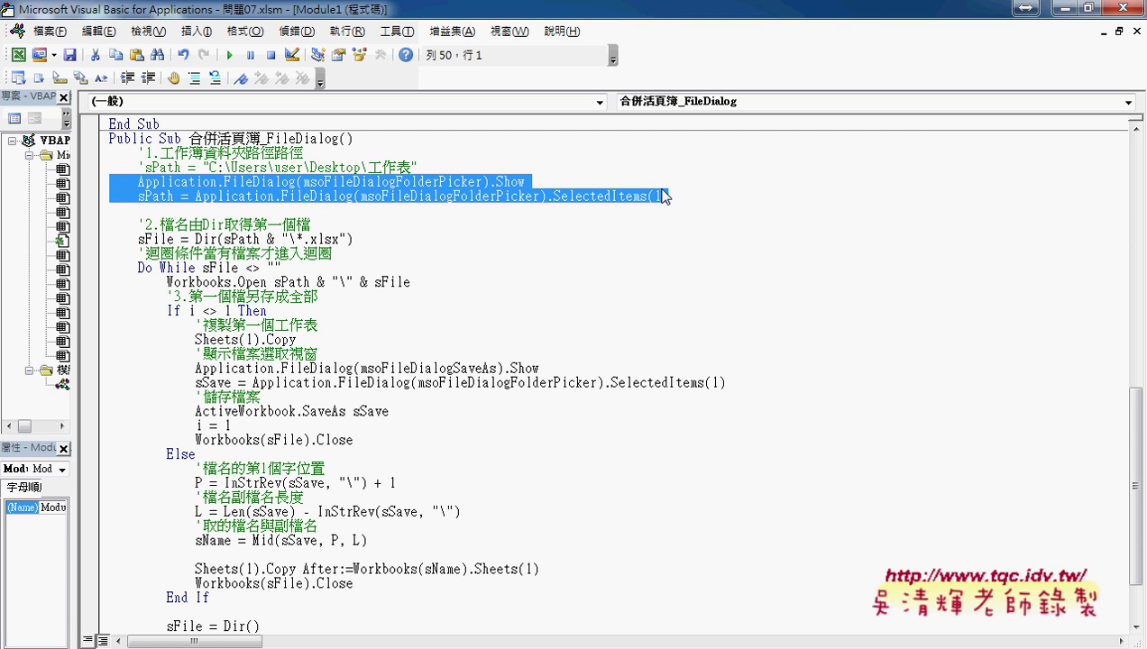
click(108, 182)
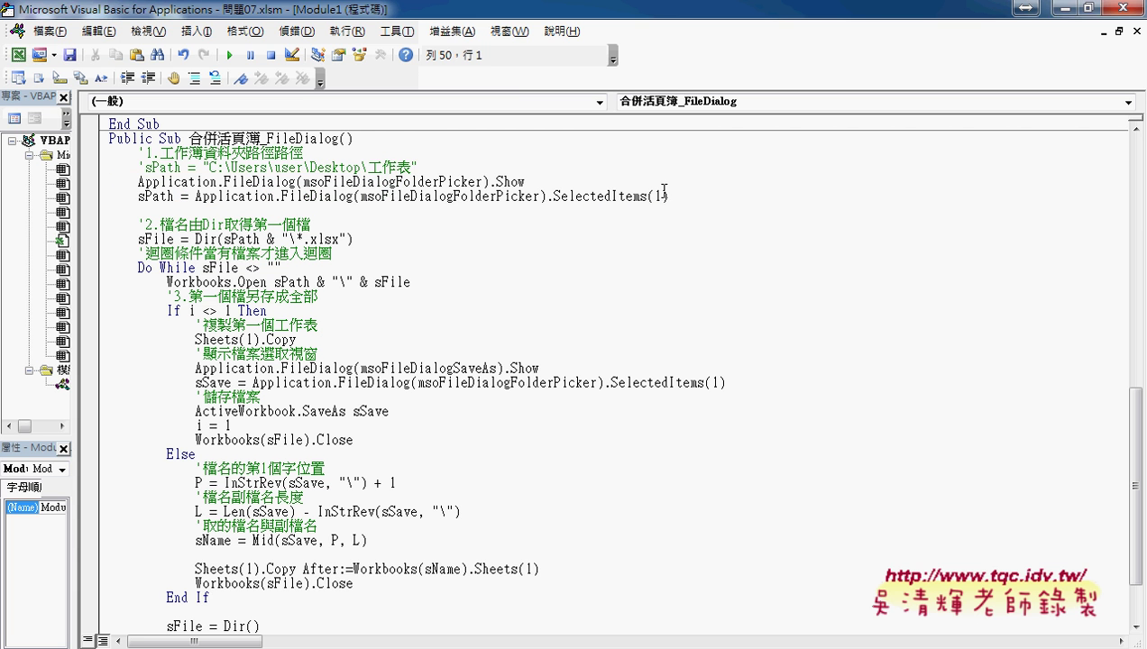
drag(177, 196, 138, 196)
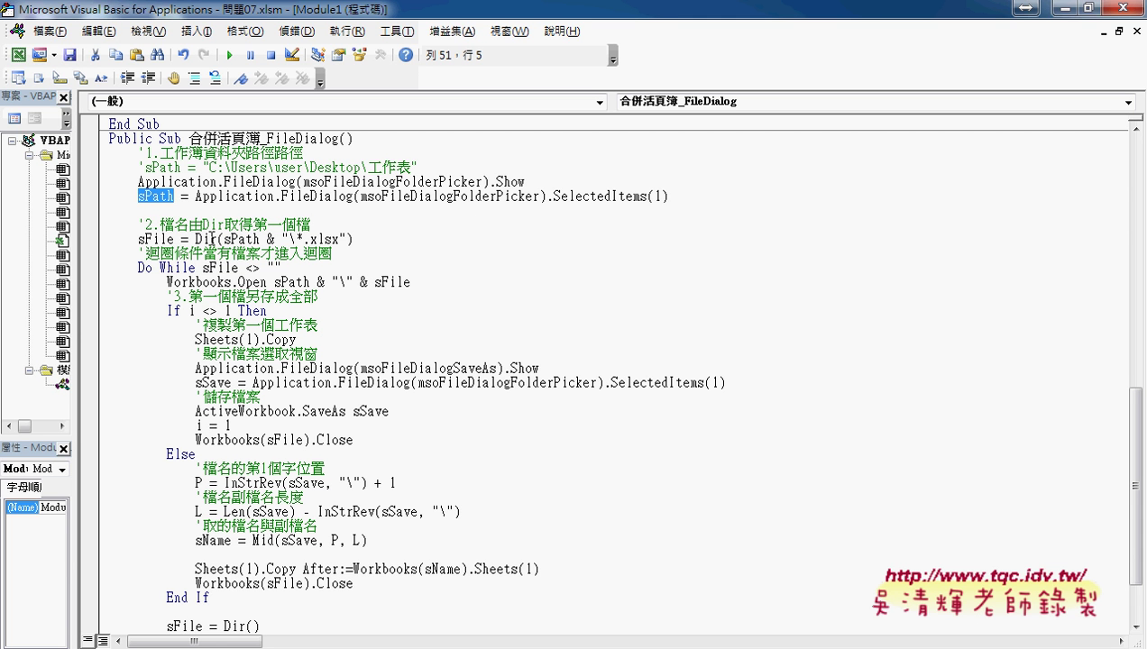
click(203, 239)
double_click(206, 239)
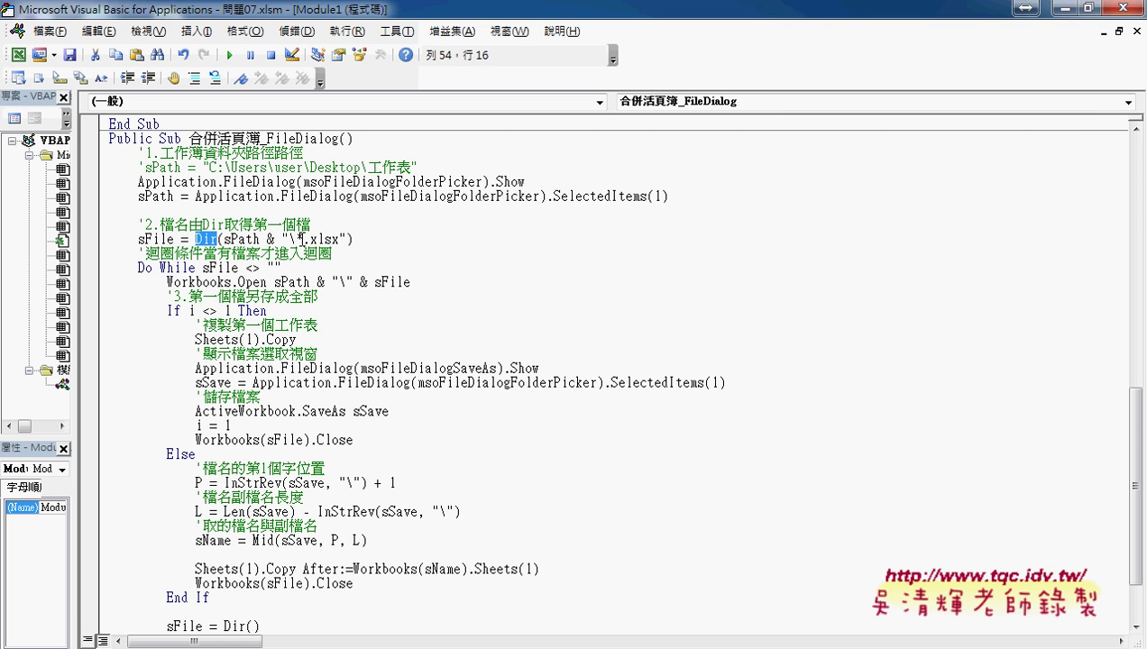
drag(296, 239, 340, 239)
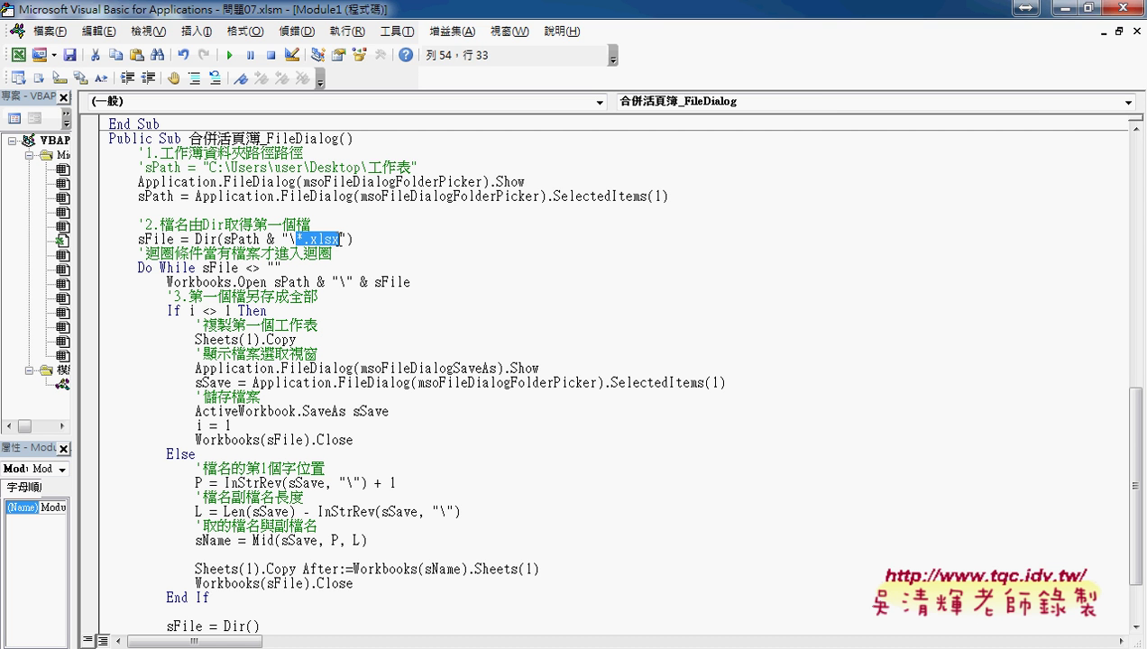
drag(225, 239, 260, 239)
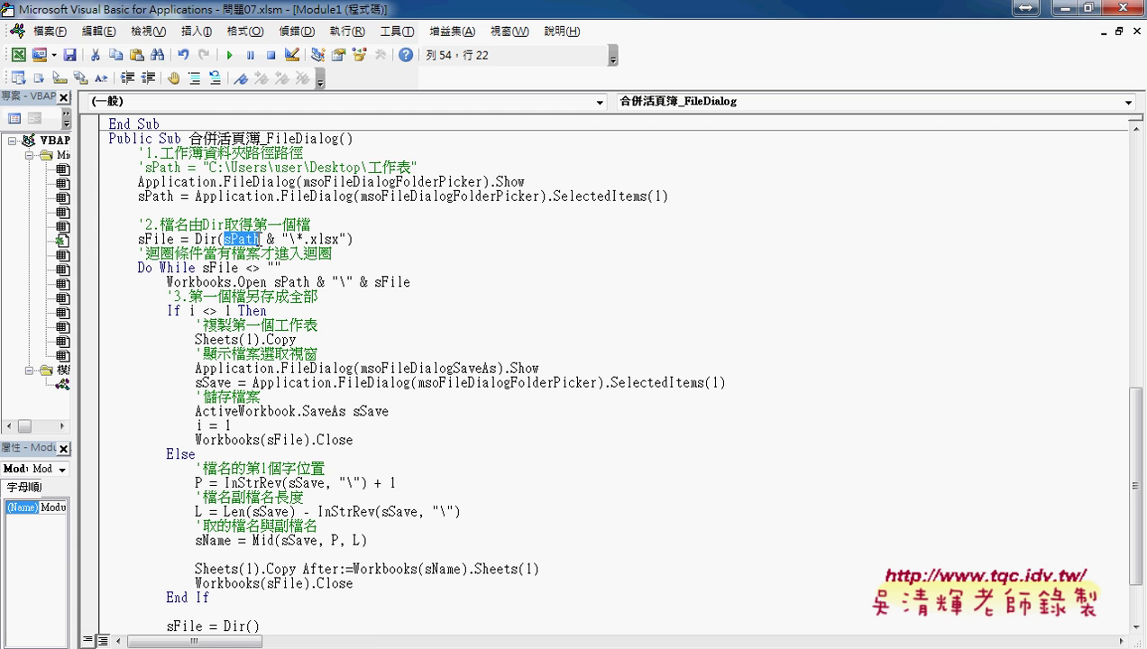
double_click(388, 13)
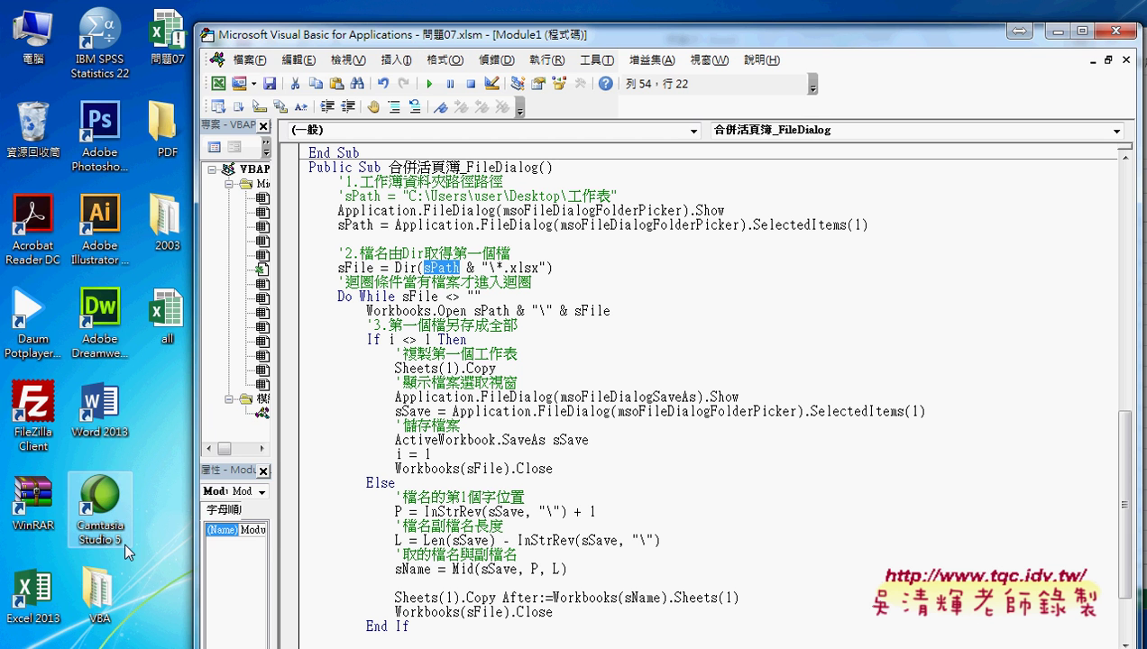
double_click(97, 591)
key(ctrl+a)
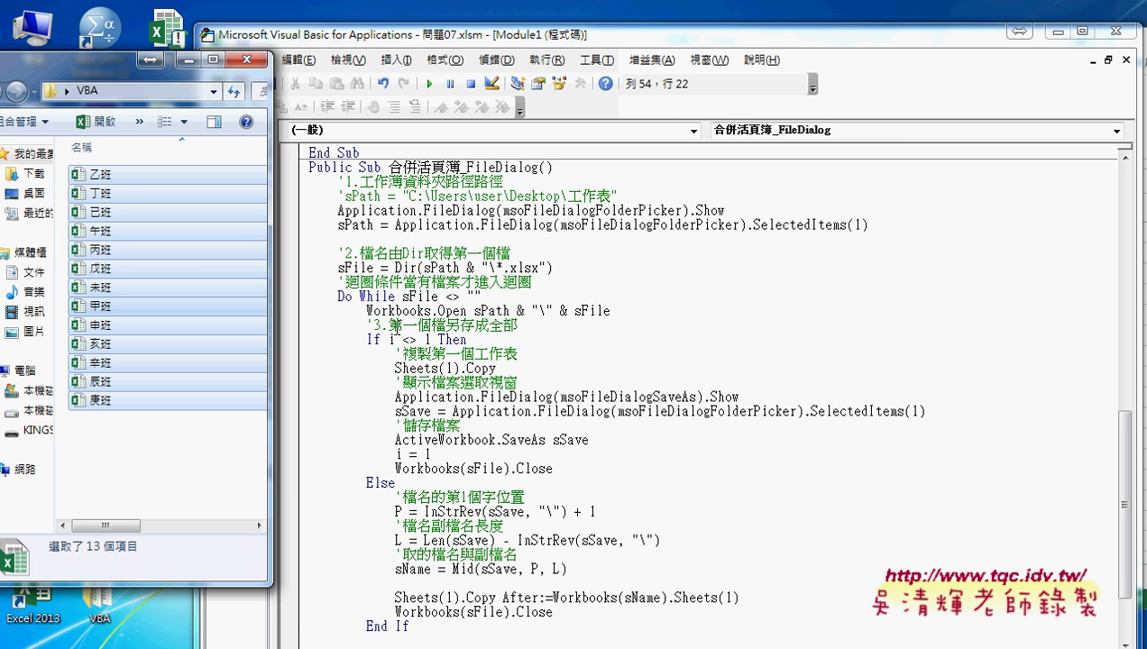
double_click(497, 268)
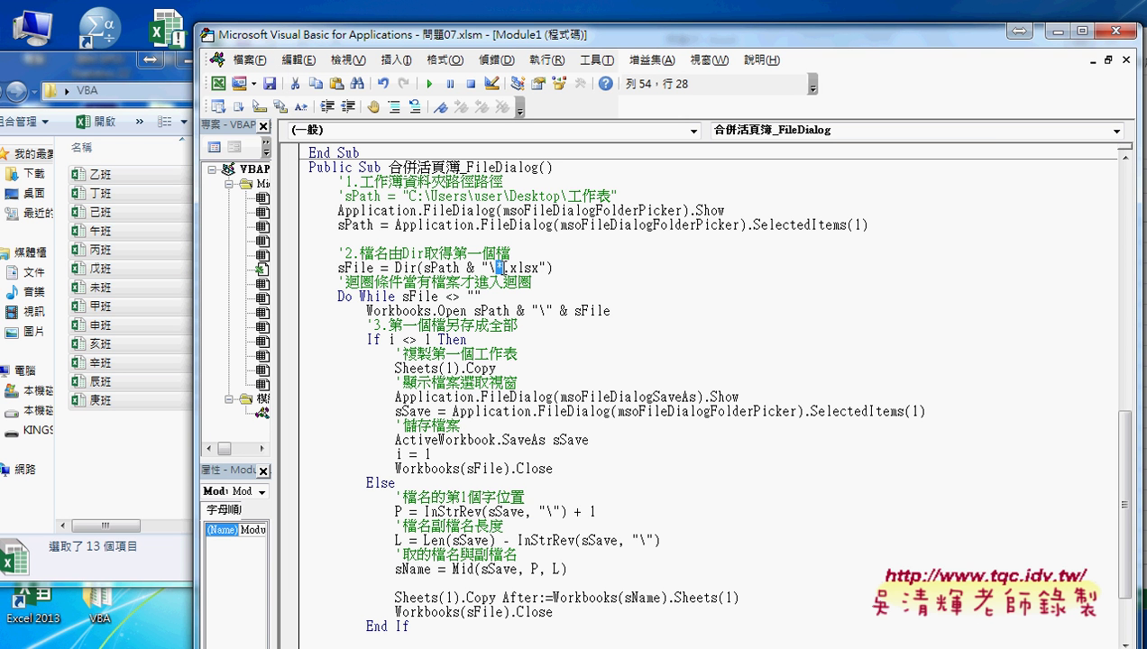
drag(510, 267, 540, 267)
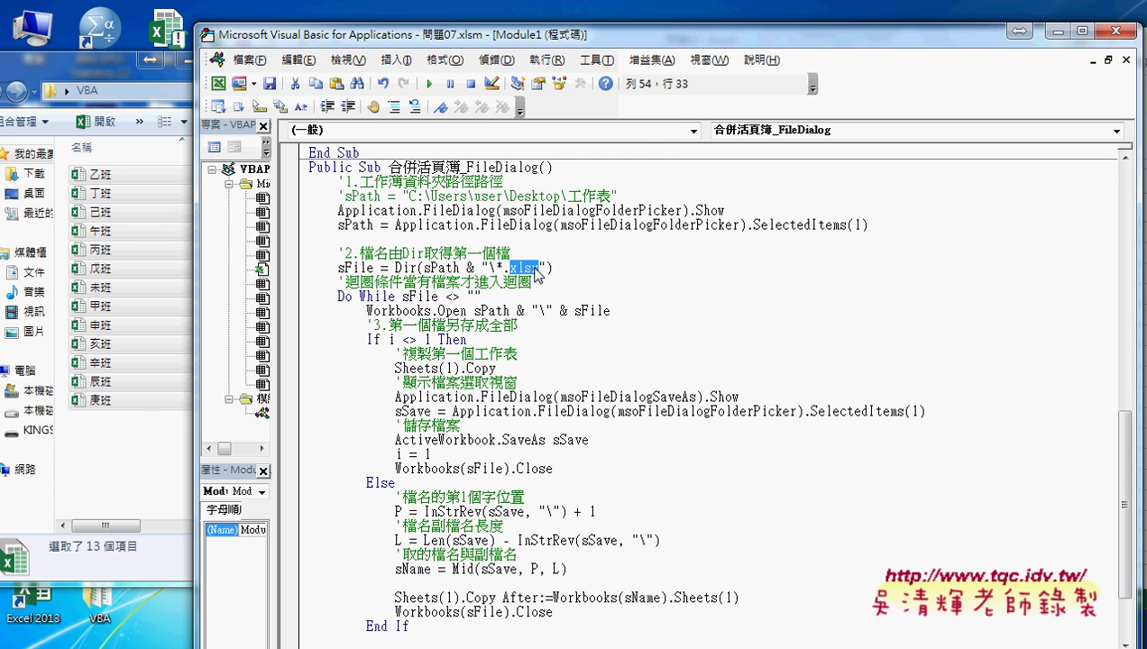
mouse_move(539, 273)
mouse_down()
mouse_move(140, 206)
mouse_move(110, 181)
mouse_move(345, 262)
mouse_move(343, 240)
mouse_up()
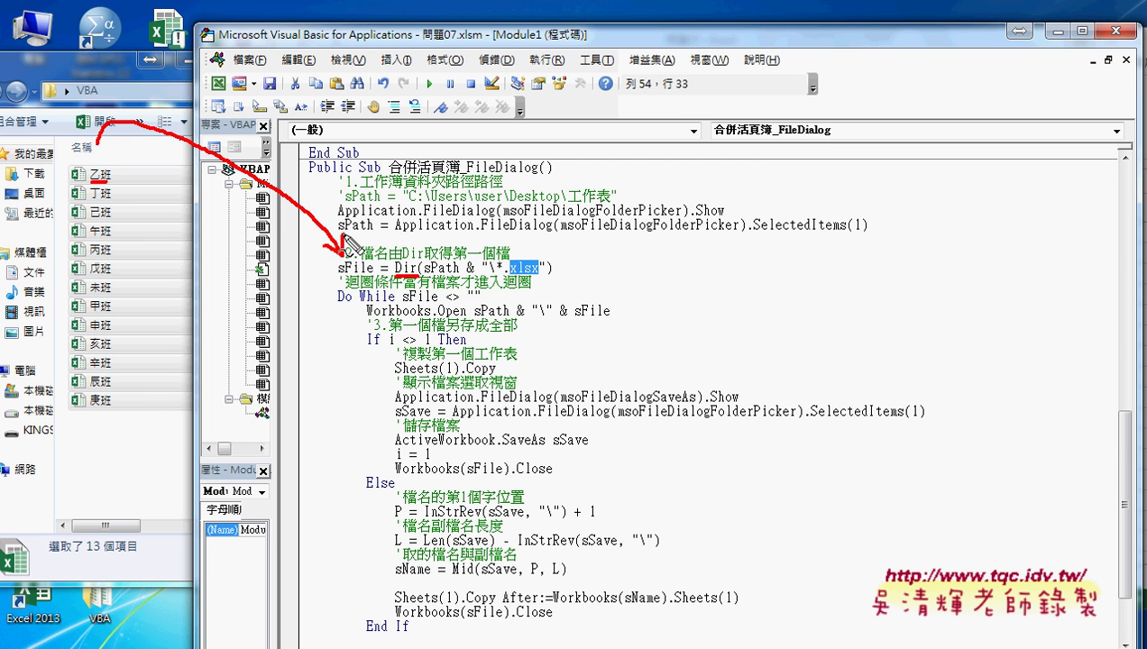
drag(345, 242, 330, 253)
drag(116, 184, 136, 185)
drag(507, 274, 539, 275)
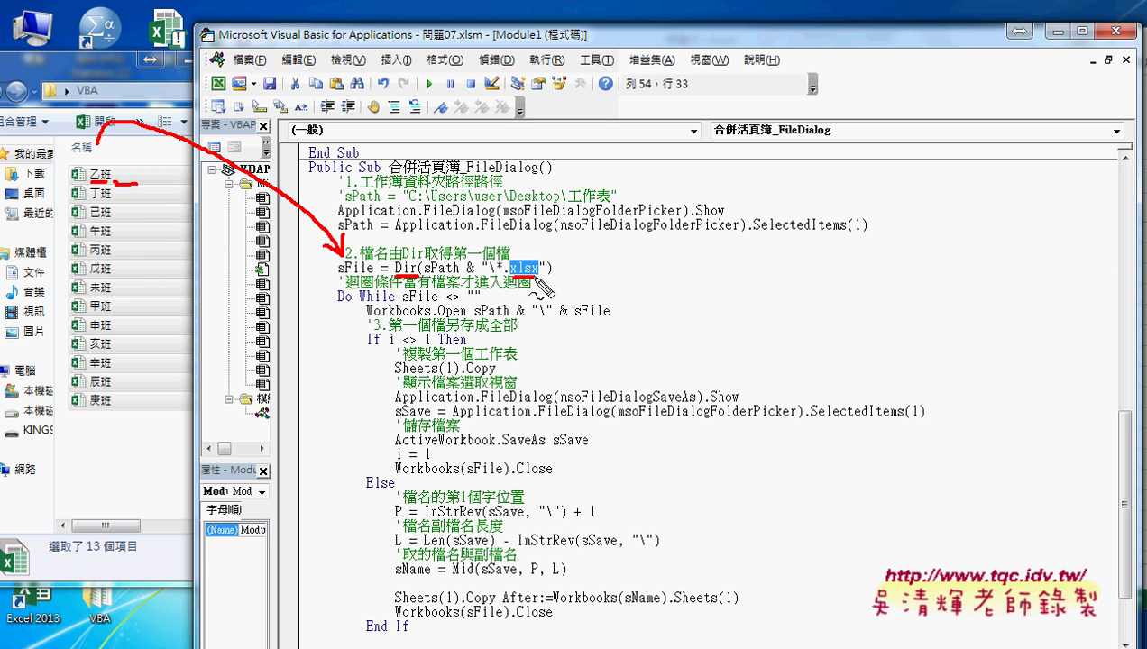
drag(339, 278, 386, 278)
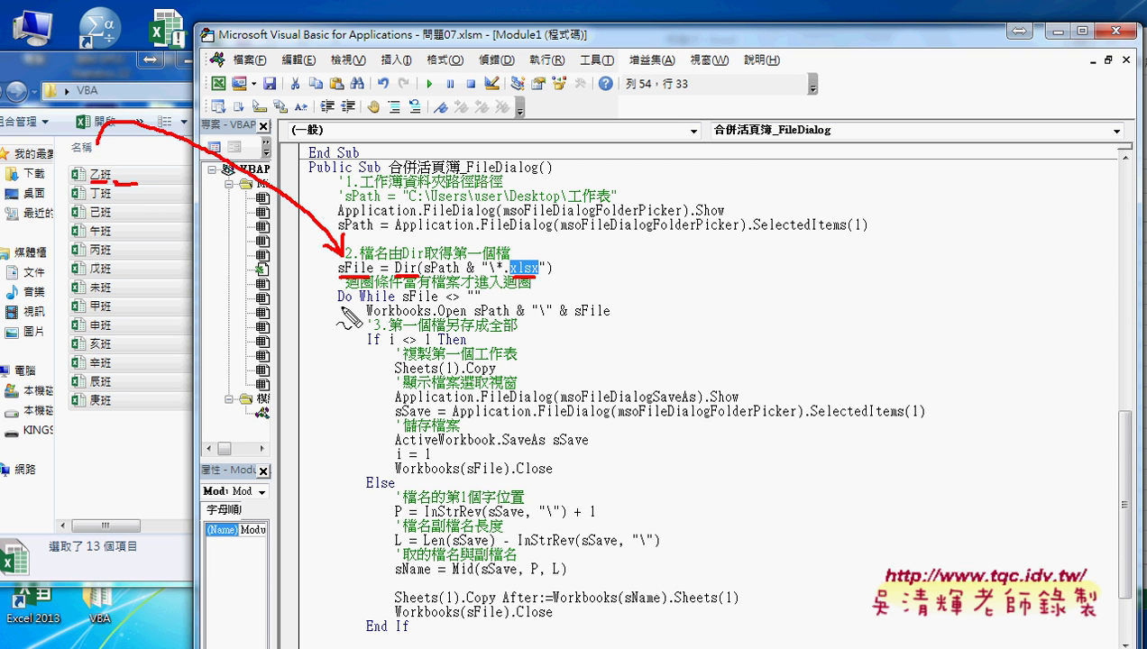
drag(338, 303, 394, 302)
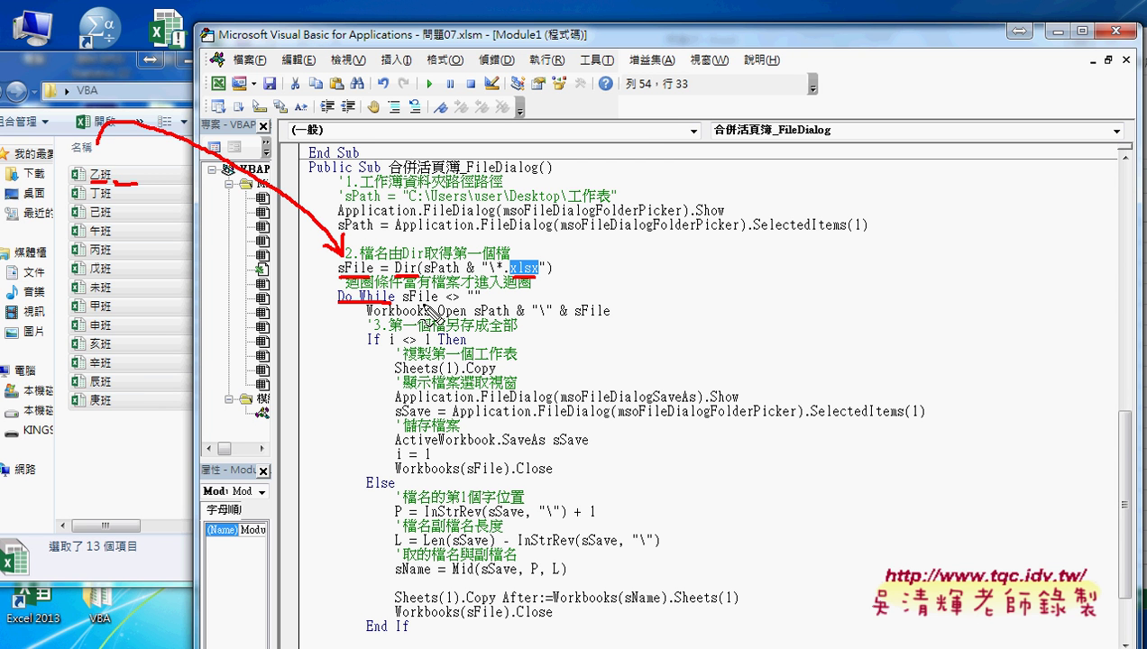
drag(402, 305, 470, 305)
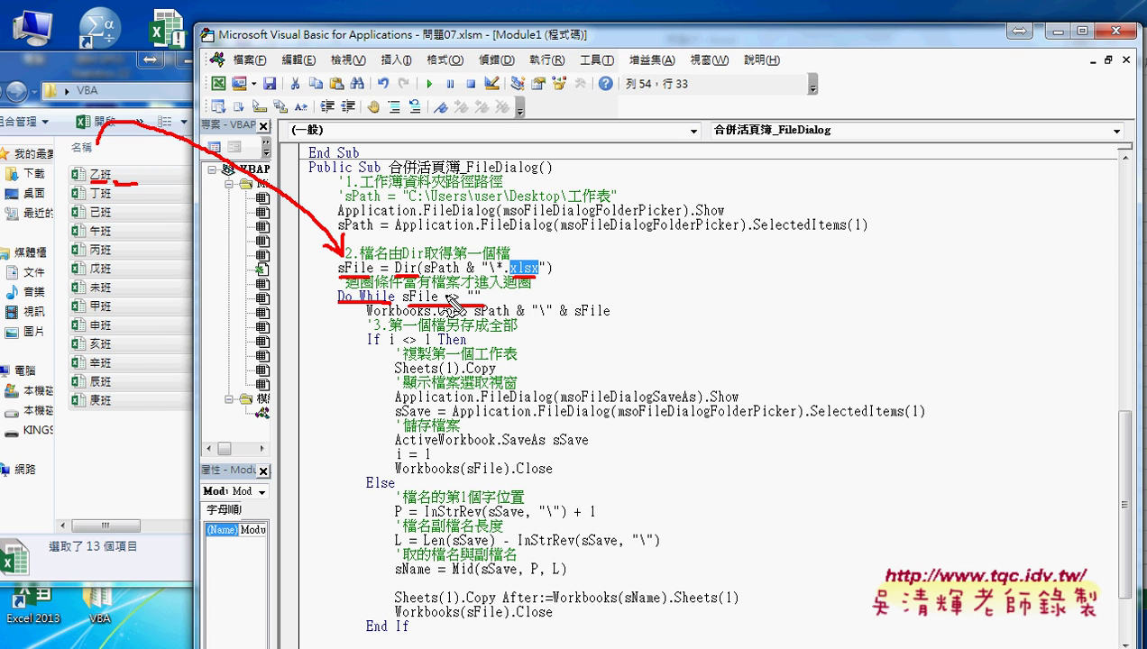
drag(442, 295, 456, 299)
mouse_move(323, 298)
mouse_down()
mouse_move(225, 470)
mouse_move(329, 641)
mouse_up()
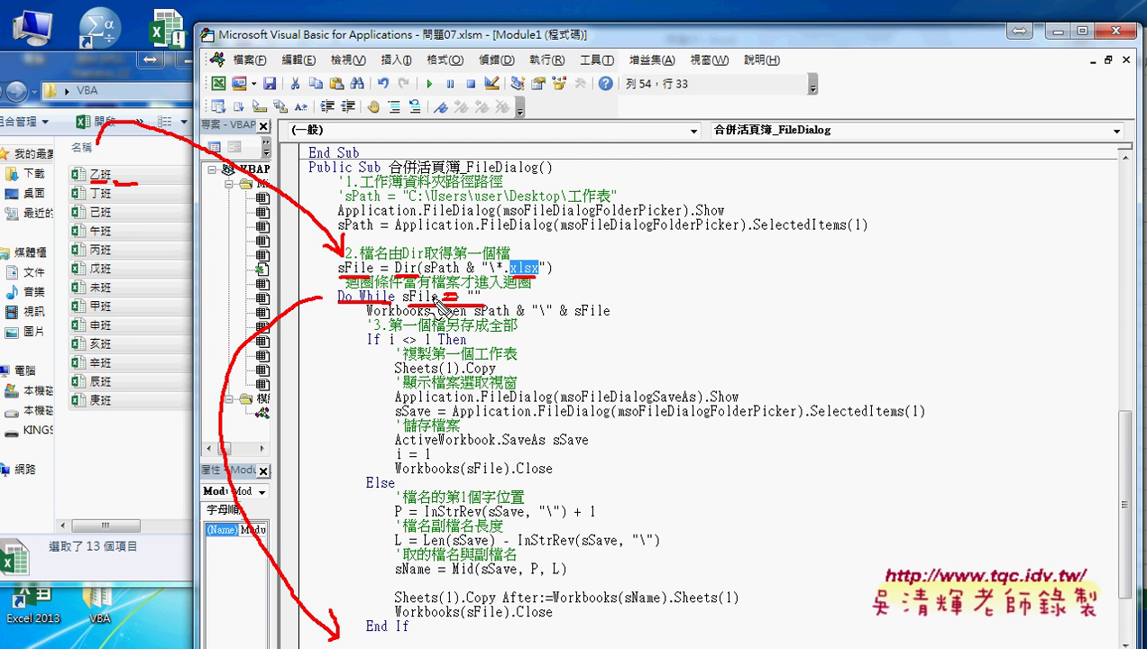
key(Escape)
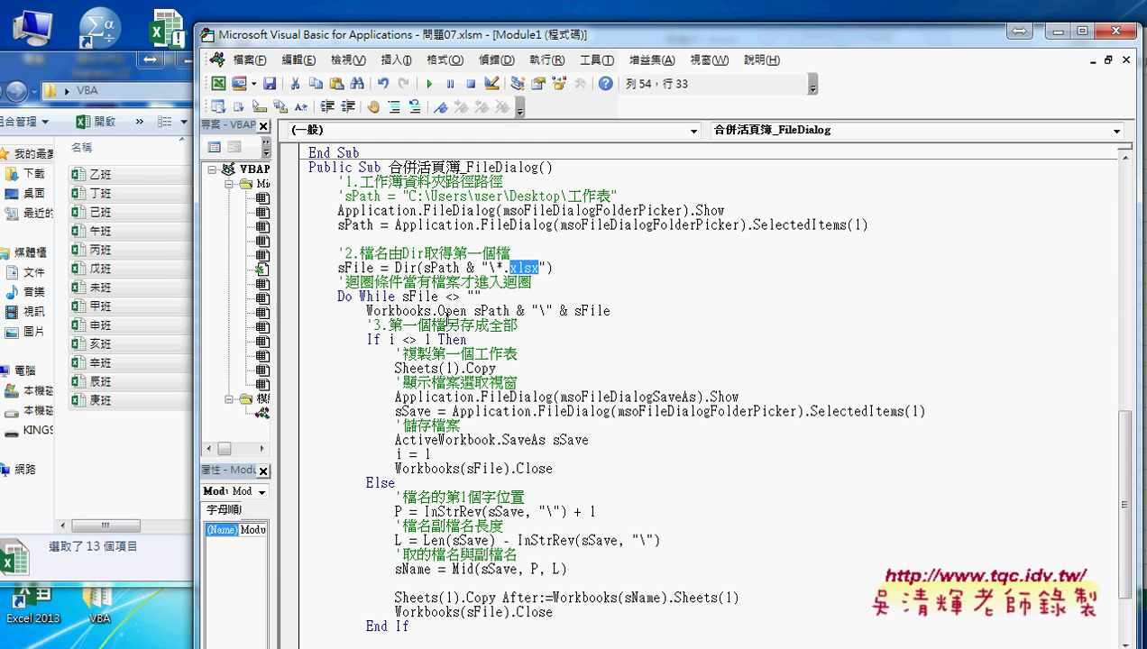
double_click(446, 296)
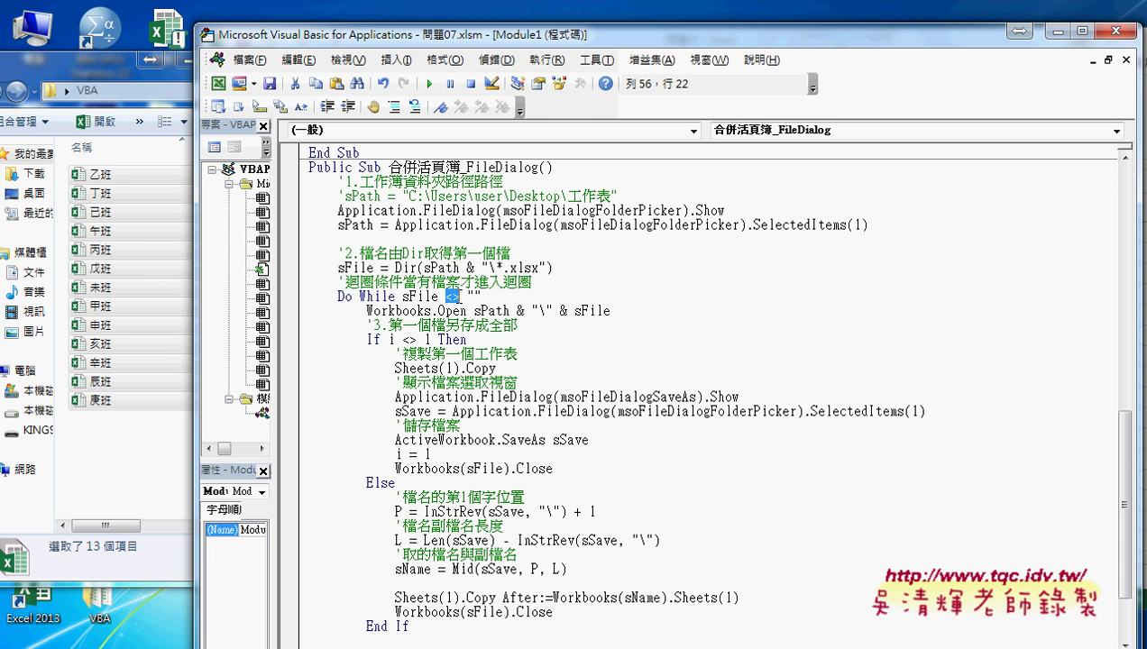
drag(465, 296, 483, 296)
drag(366, 310, 432, 310)
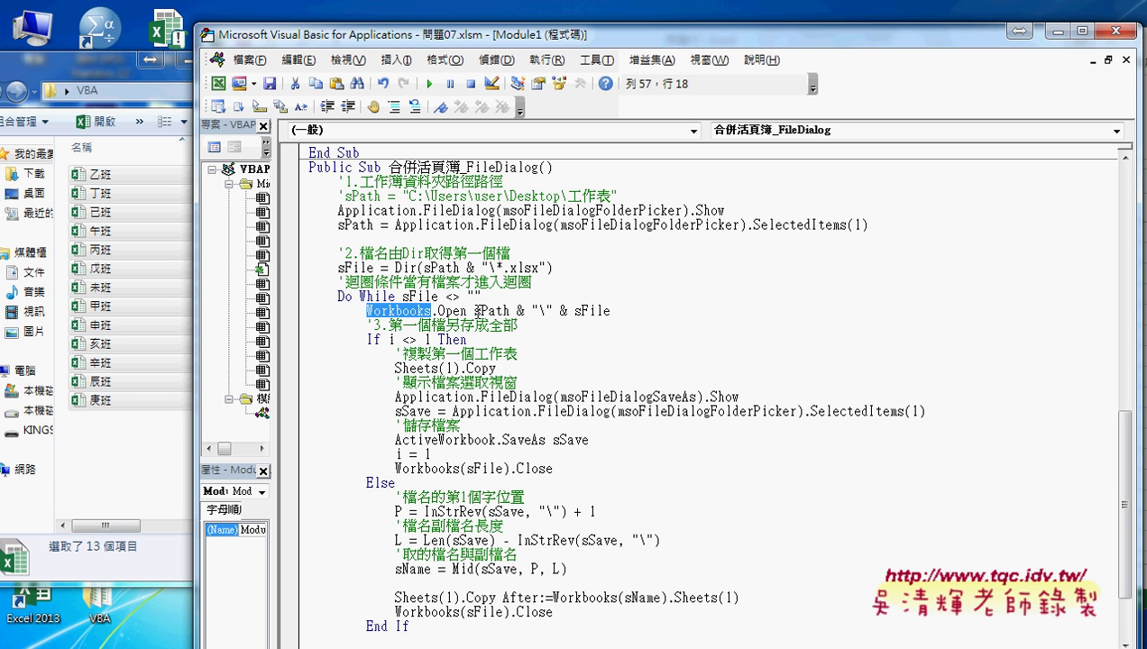
drag(474, 310, 511, 311)
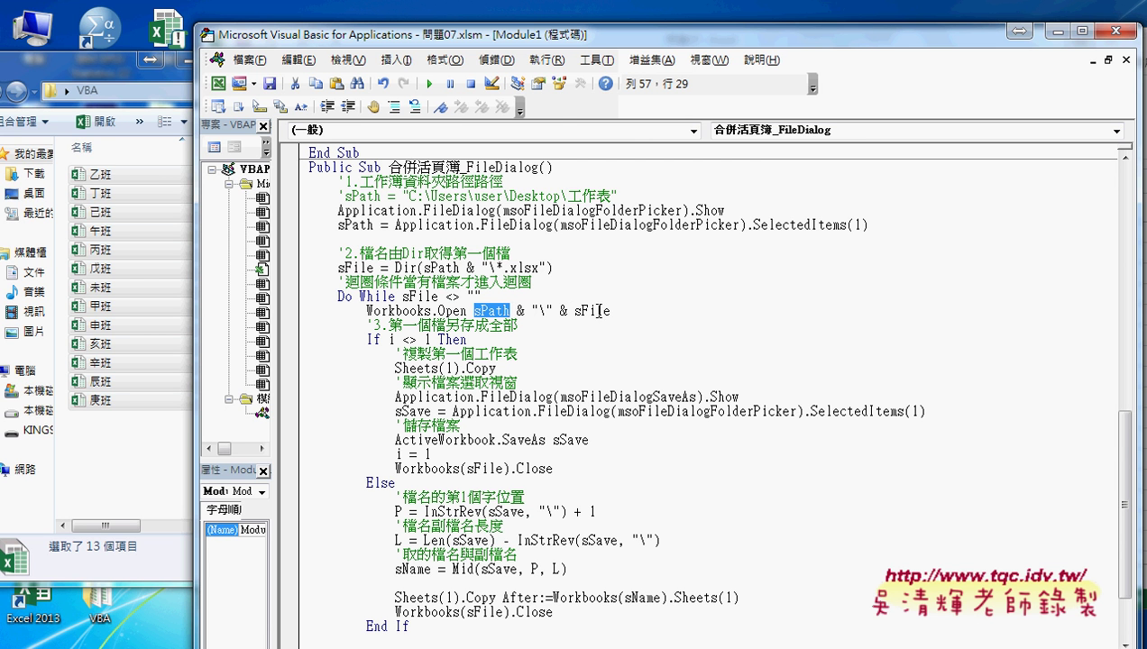
drag(573, 311, 611, 310)
drag(532, 310, 548, 315)
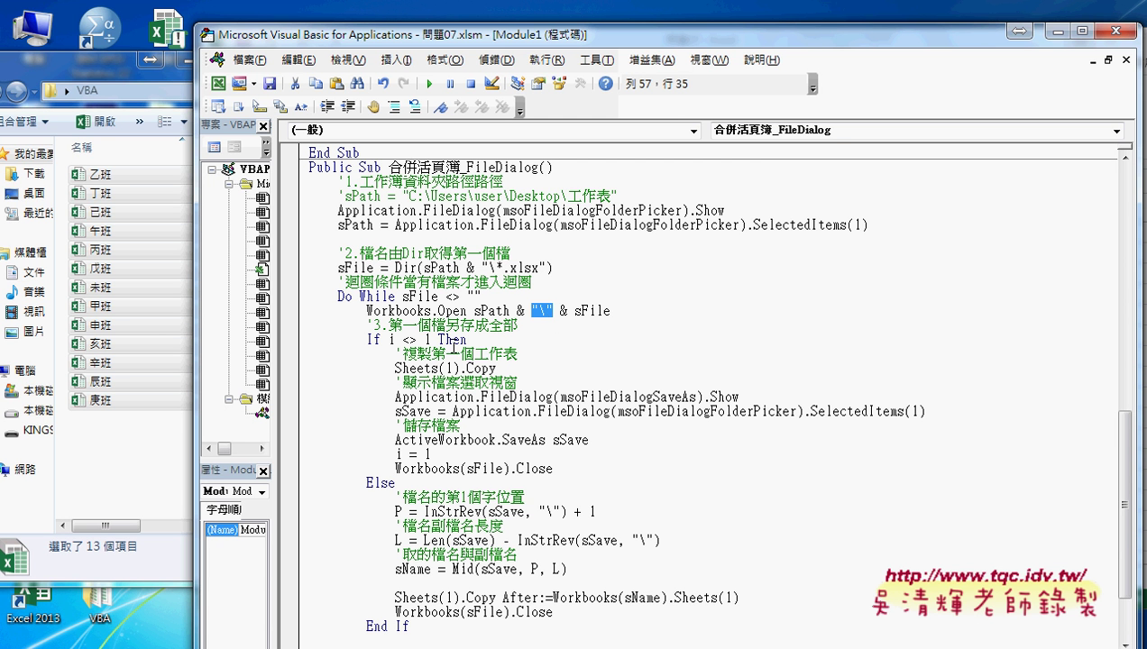
right_click(122, 88)
click(166, 141)
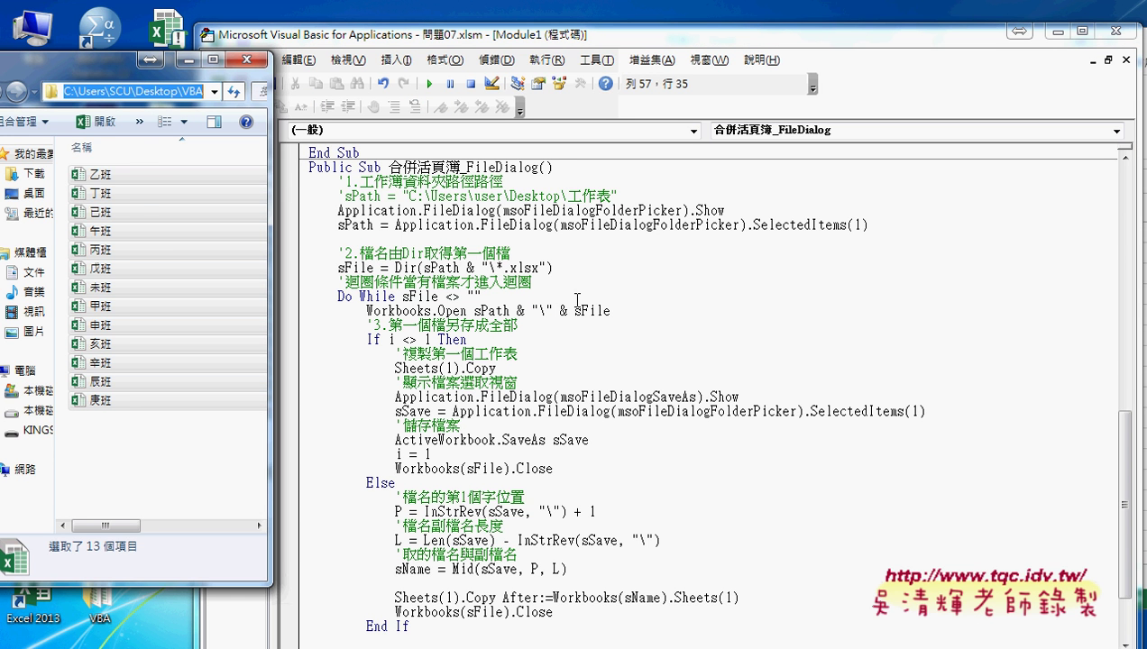
drag(612, 311, 476, 311)
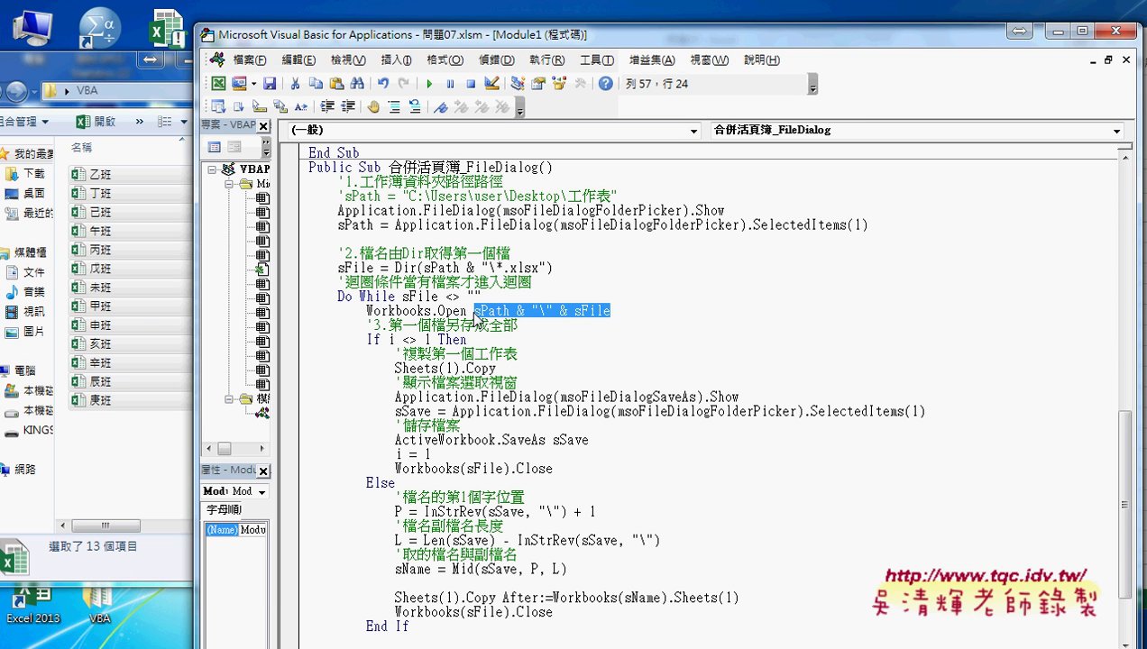
scroll(522, 338, down, 1)
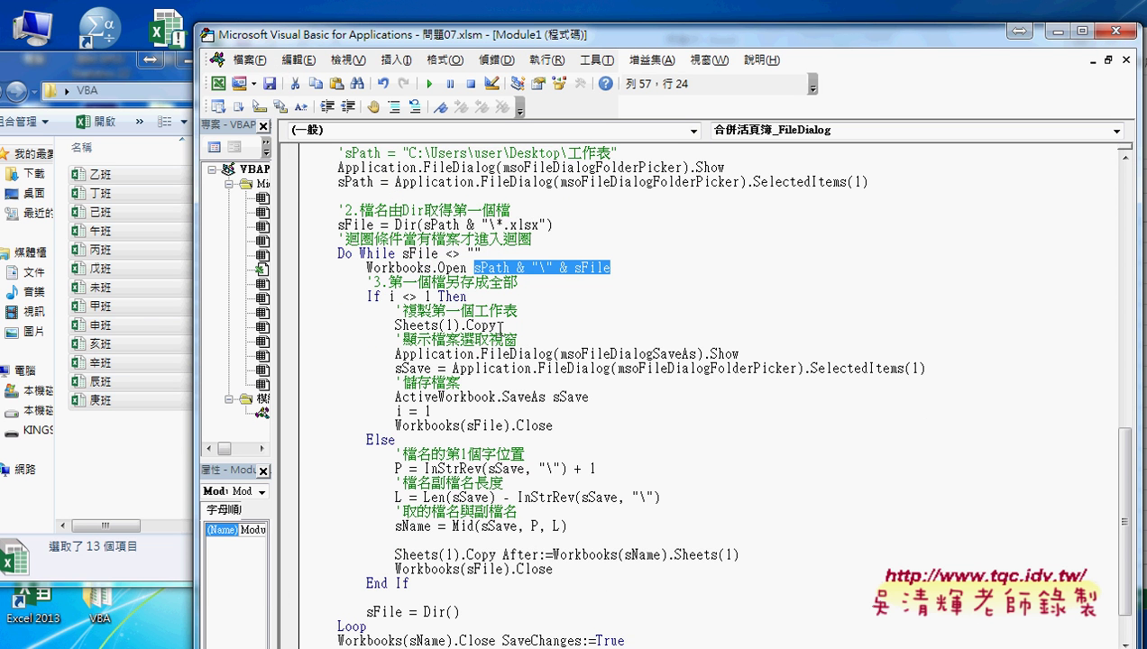
click(388, 299)
double_click(392, 297)
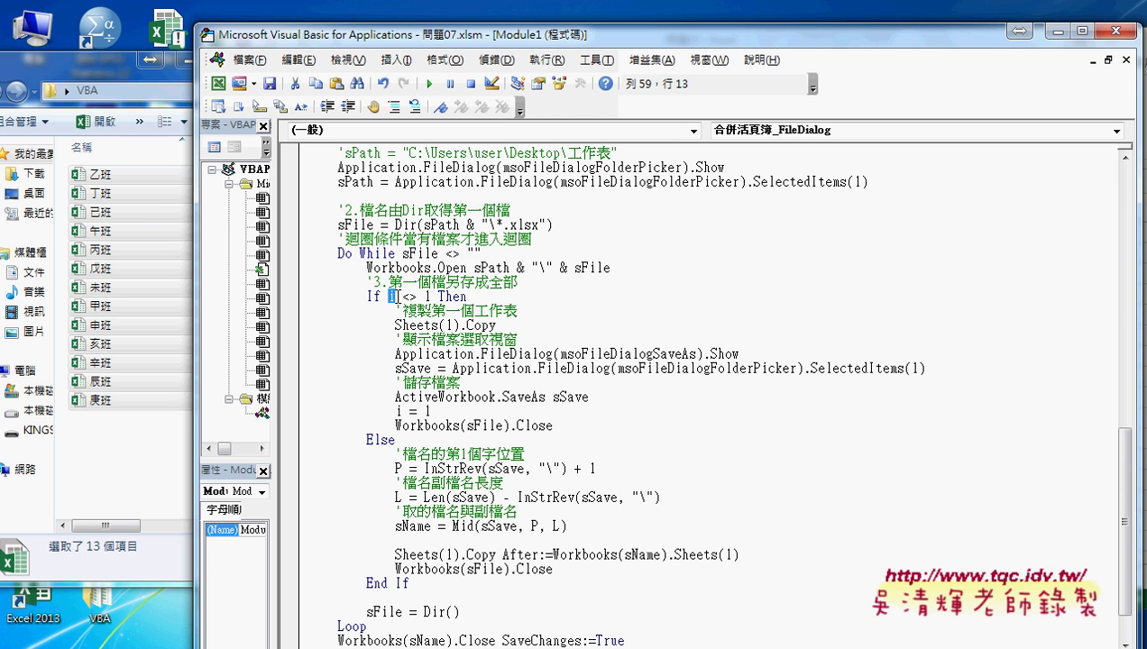
drag(398, 296, 432, 297)
drag(469, 326, 496, 327)
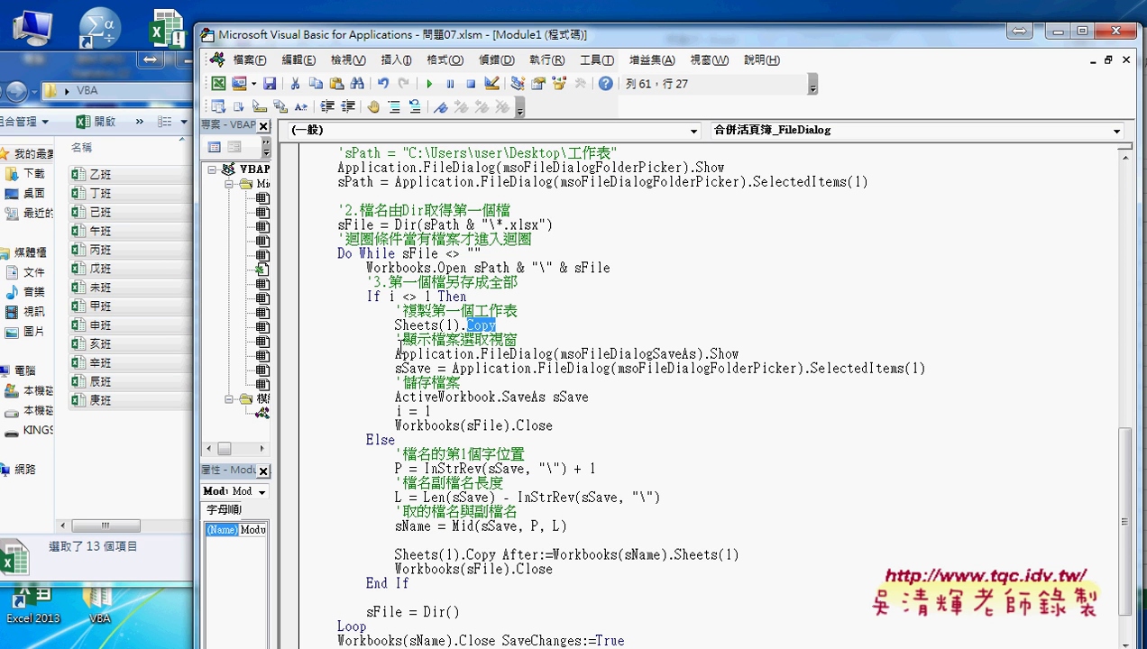
mouse_move(745, 354)
mouse_down()
mouse_move(445, 368)
mouse_move(396, 356)
mouse_up()
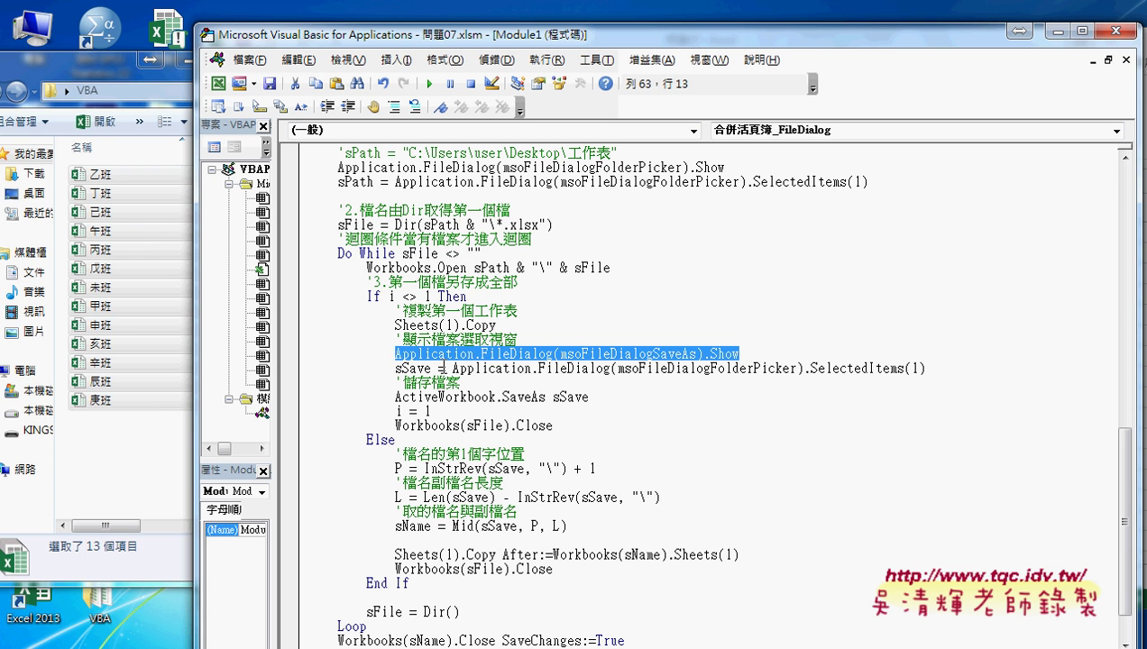
click(427, 368)
double_click(427, 368)
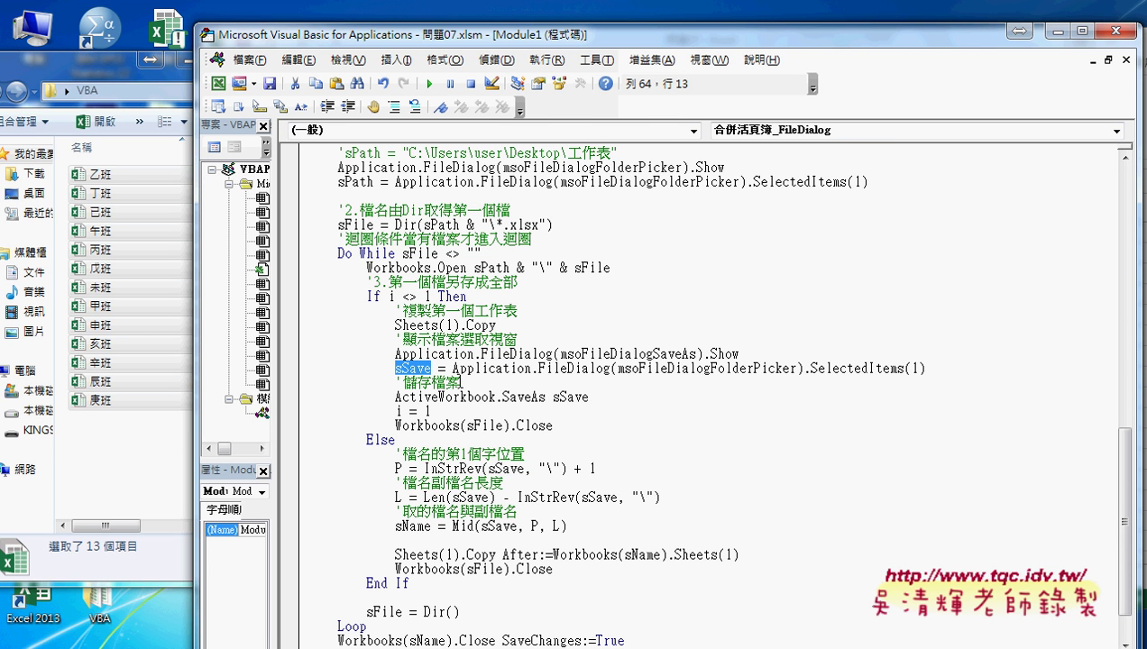
drag(553, 397, 589, 398)
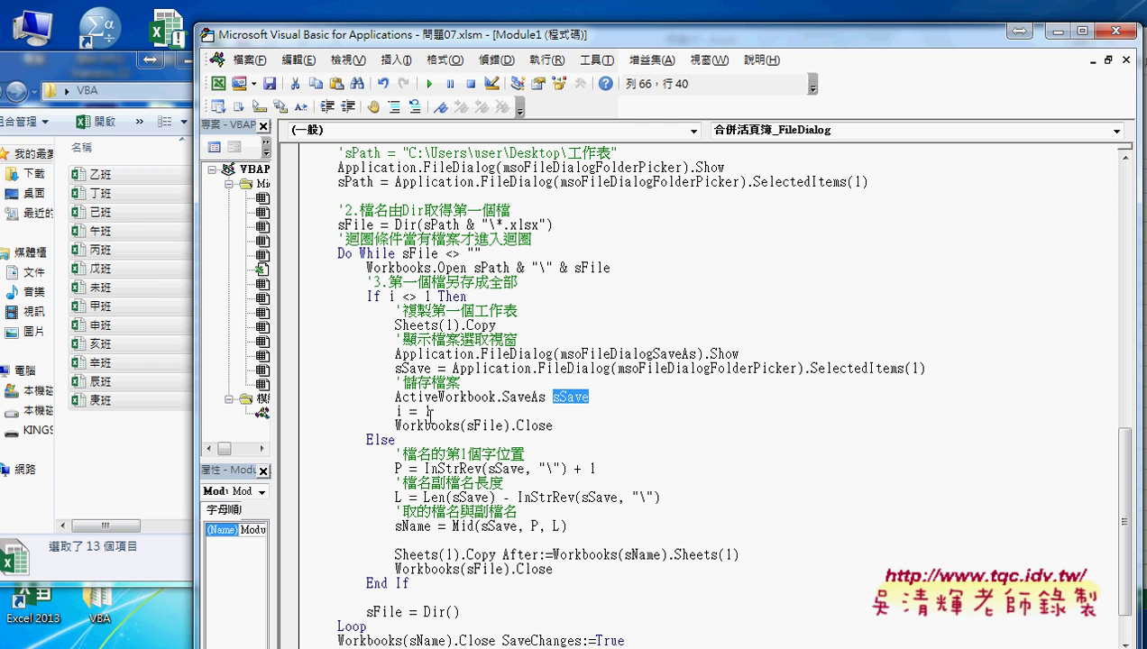
drag(431, 412, 395, 411)
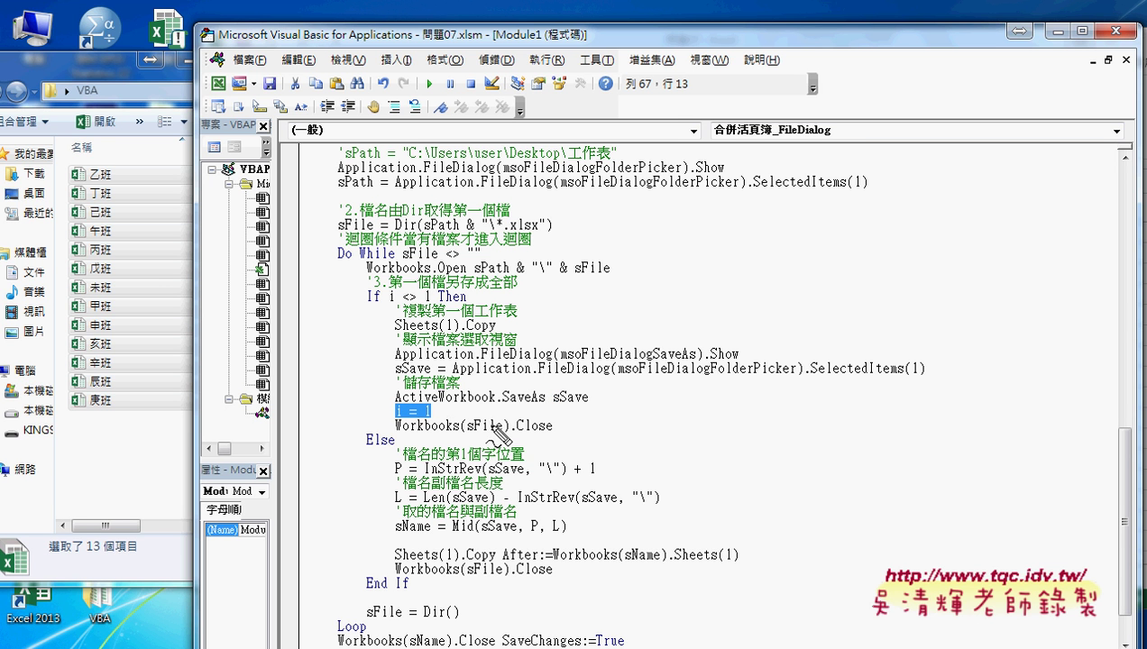
drag(424, 413, 395, 417)
mouse_move(437, 305)
mouse_down()
mouse_move(395, 310)
mouse_move(364, 473)
mouse_up()
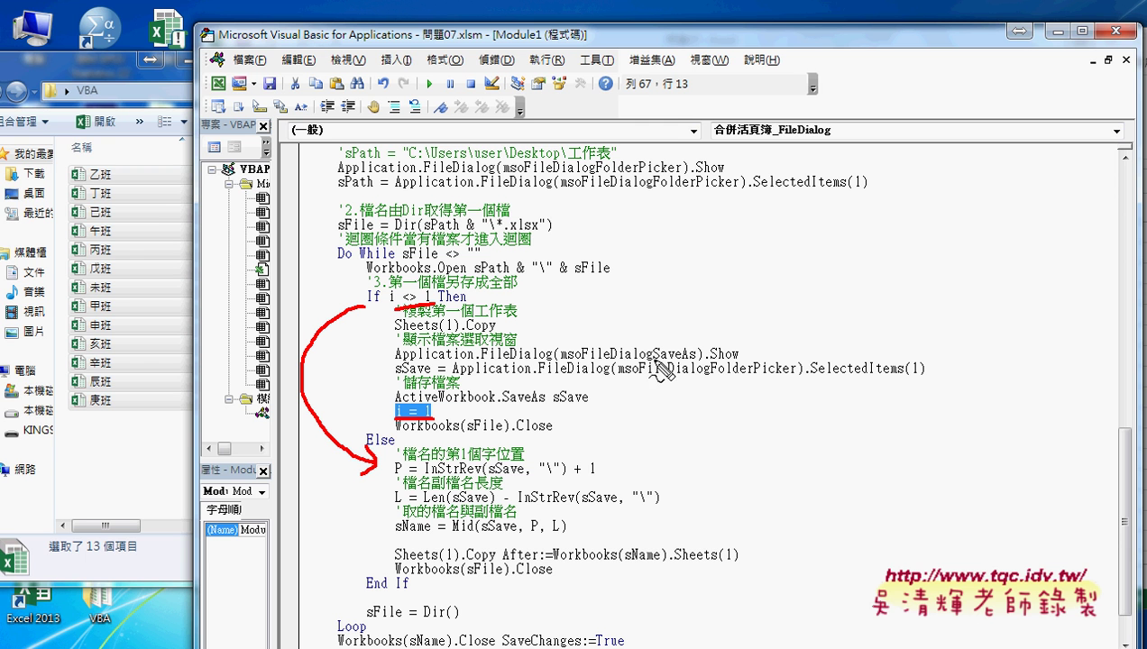
drag(653, 359, 694, 360)
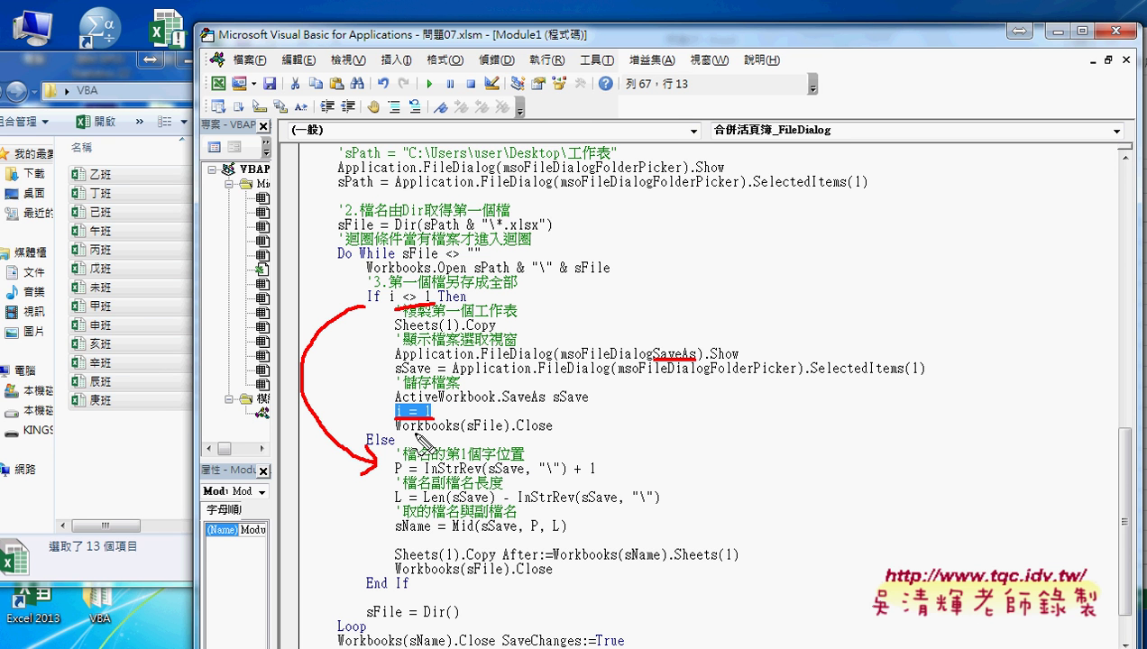
drag(412, 434, 549, 434)
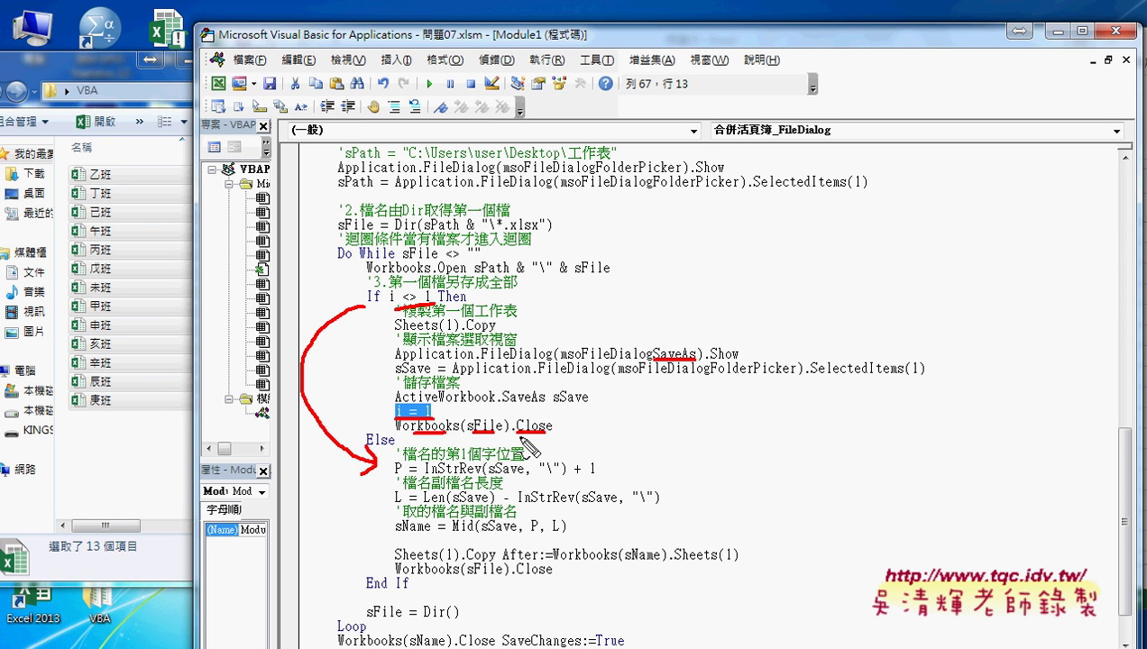
drag(470, 394, 484, 421)
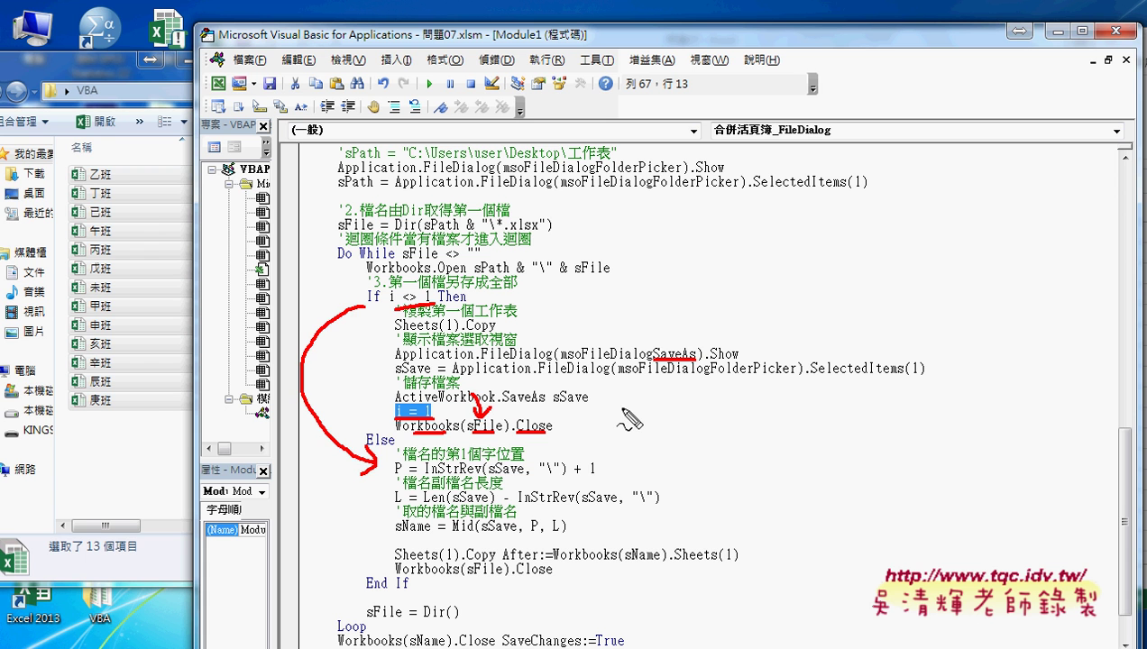
key(Escape)
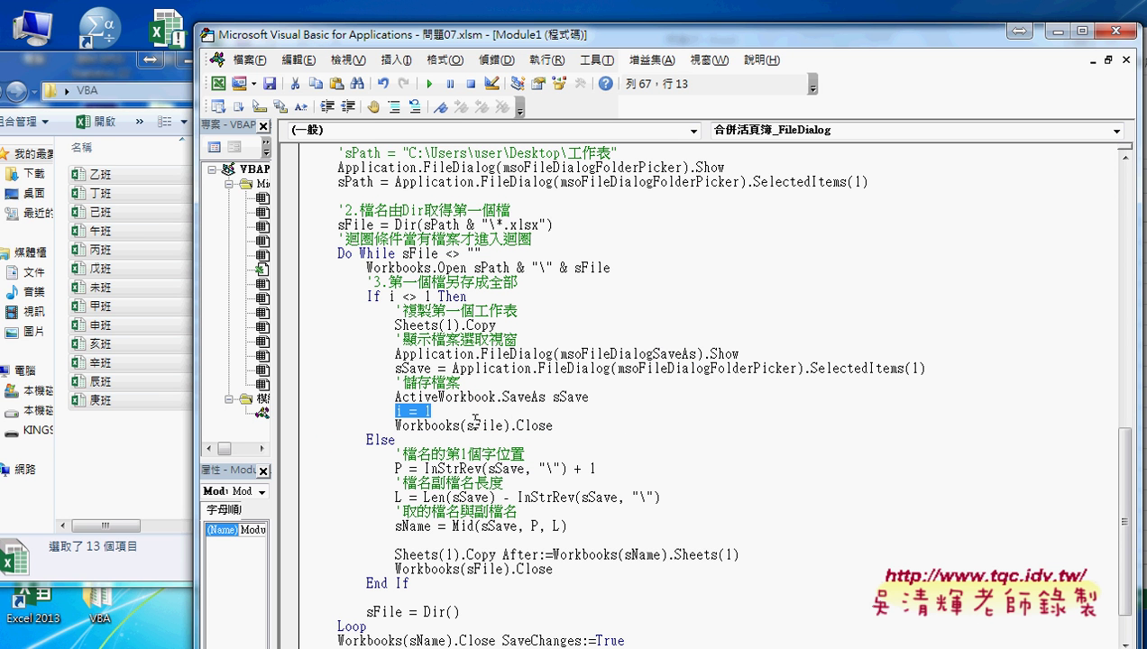
double_click(476, 422)
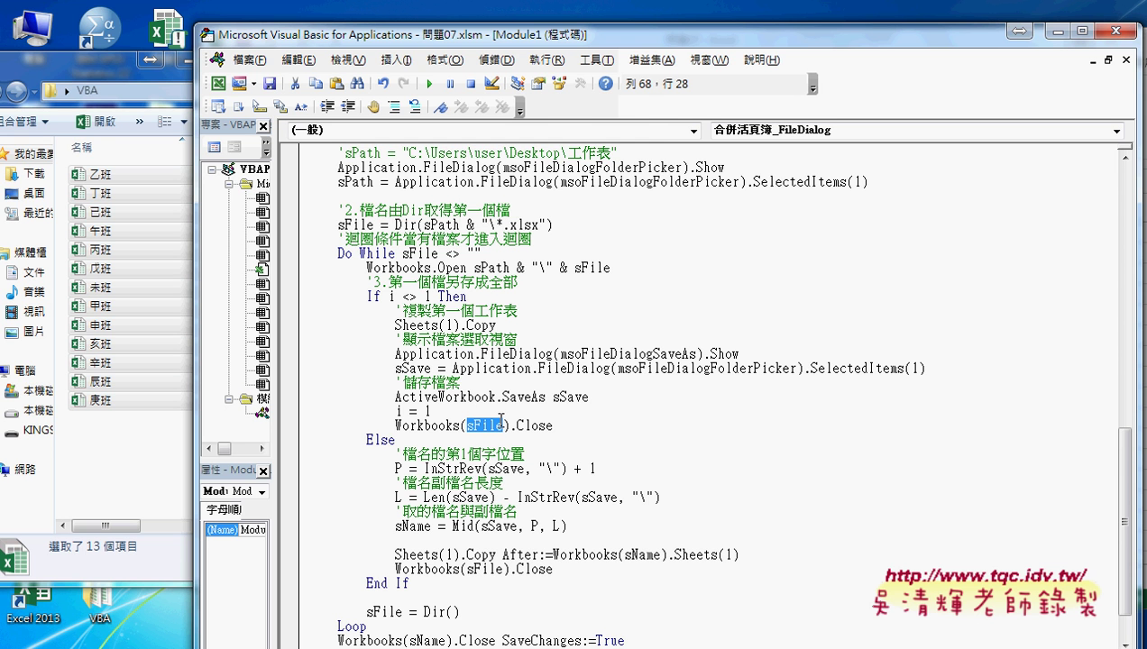
scroll(403, 563, down, 1)
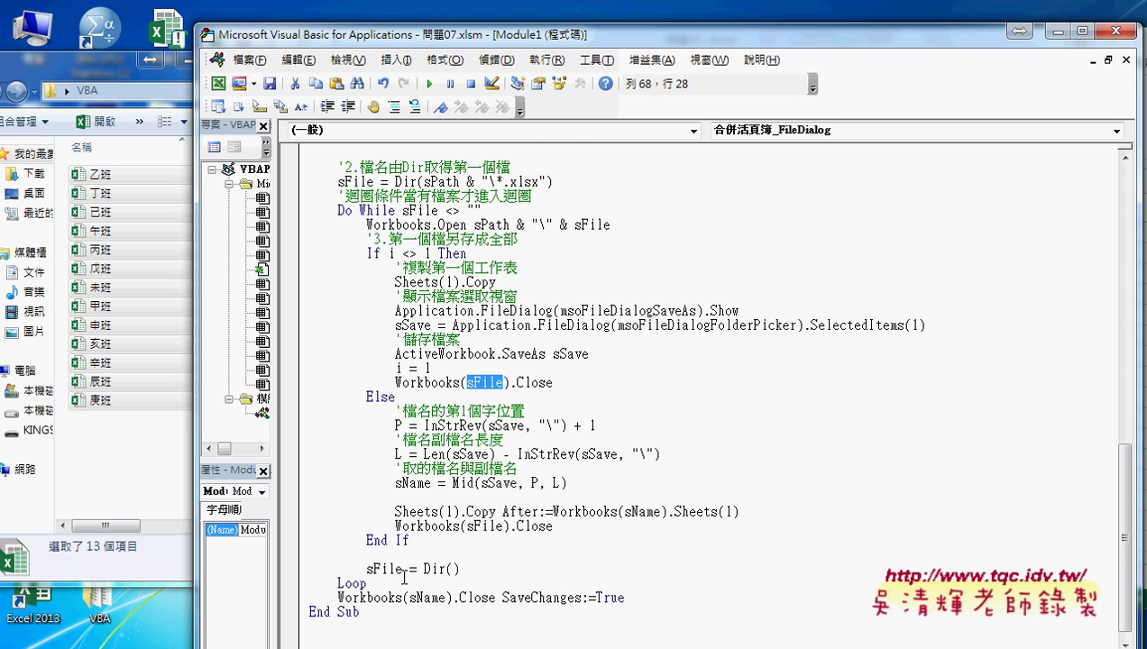
double_click(377, 569)
drag(424, 569, 472, 570)
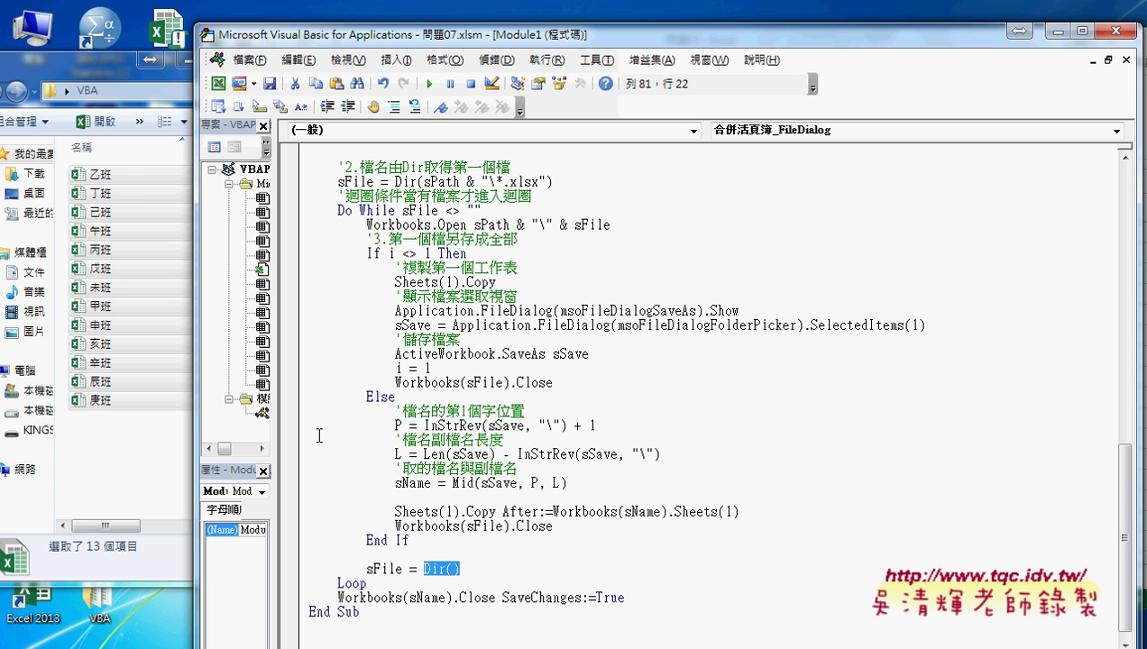
drag(612, 223, 474, 223)
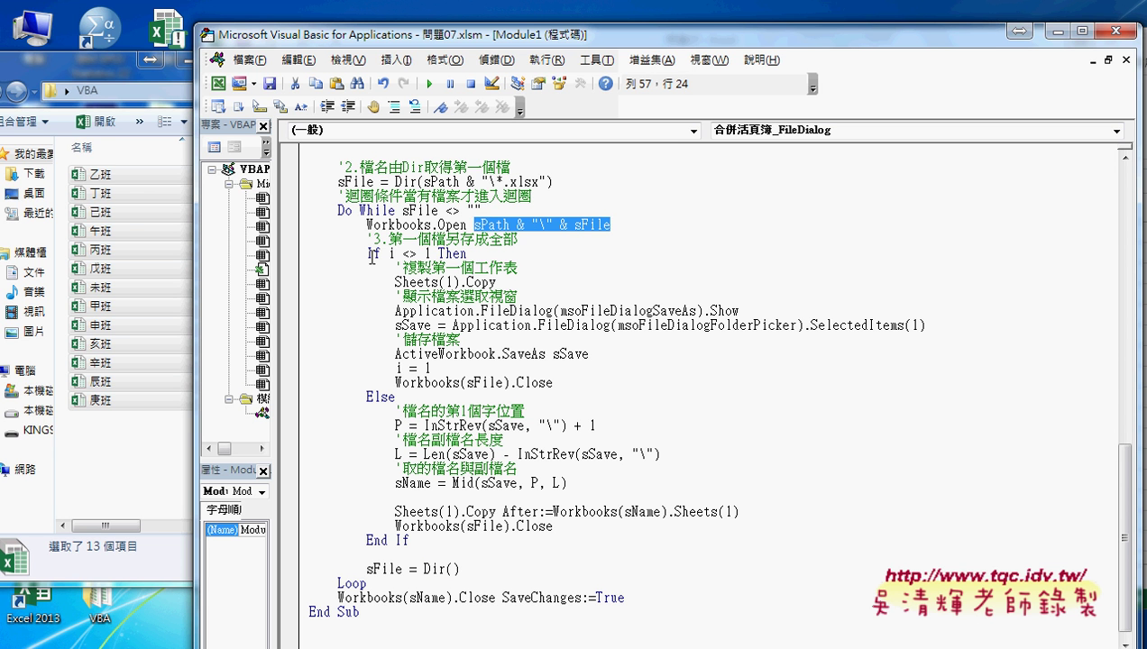
drag(365, 253, 431, 254)
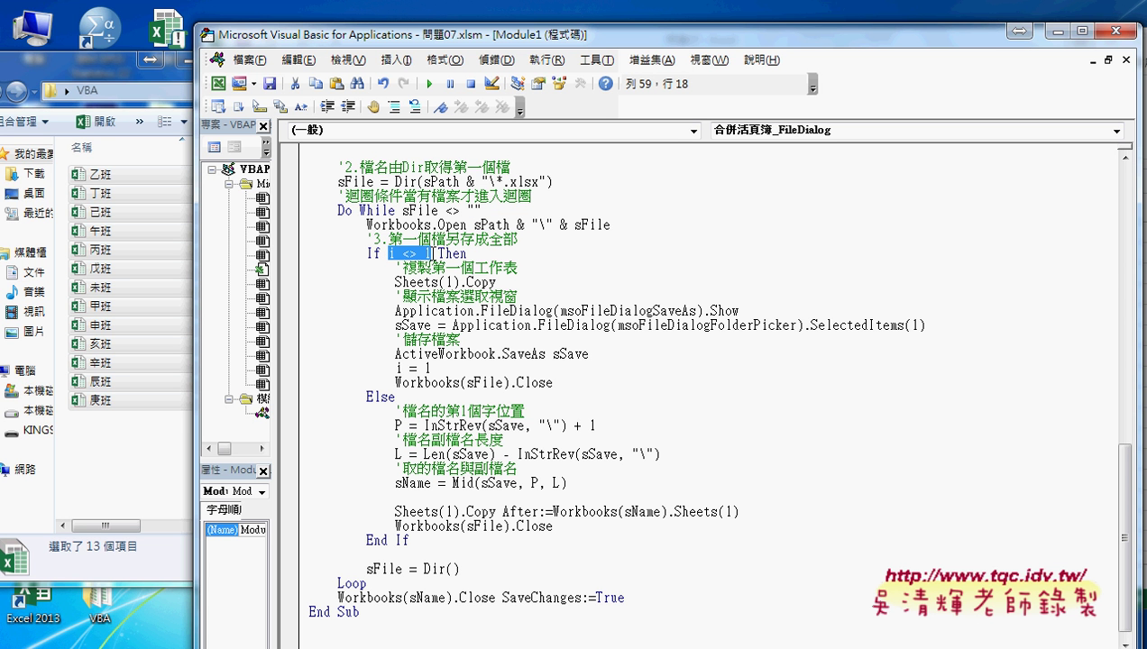
drag(431, 368, 396, 368)
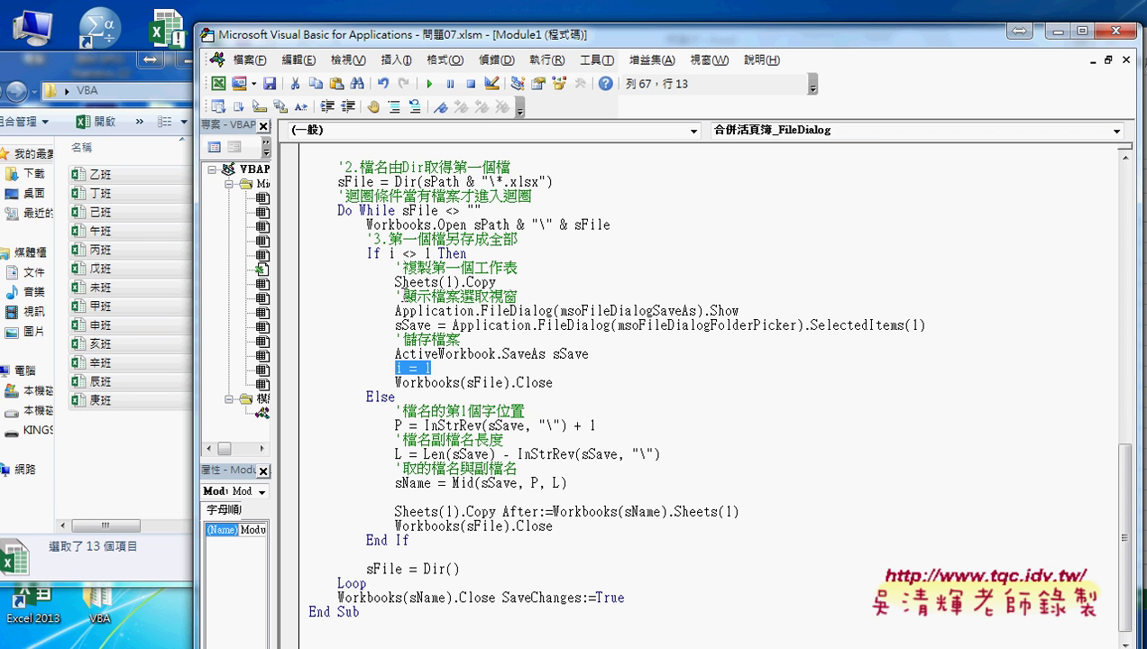
click(383, 399)
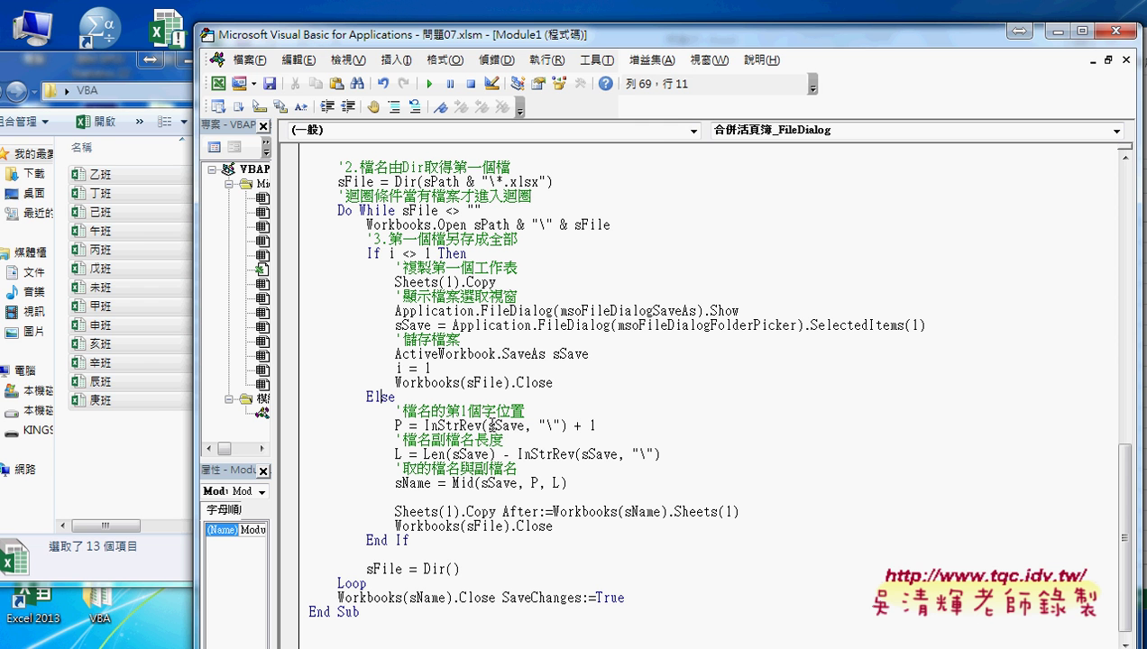
- Highlight the InStrRev backslash search and the L = Len(sSave) - InStrRev(sSave, "\") formula
click(487, 424)
double_click(487, 424)
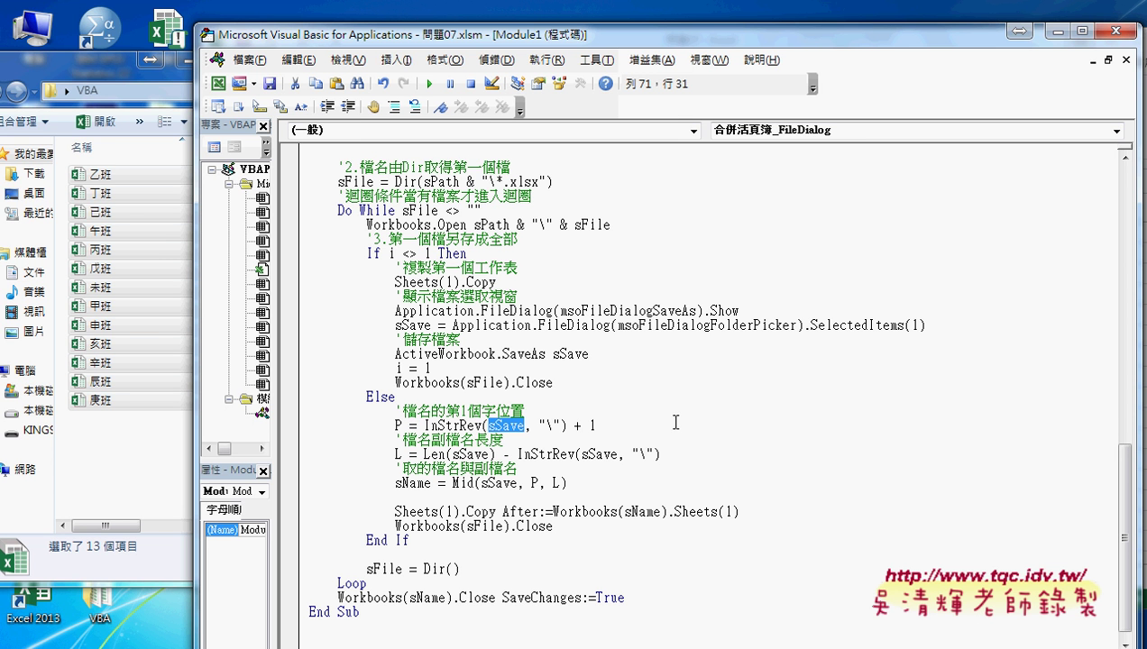
drag(423, 423, 560, 425)
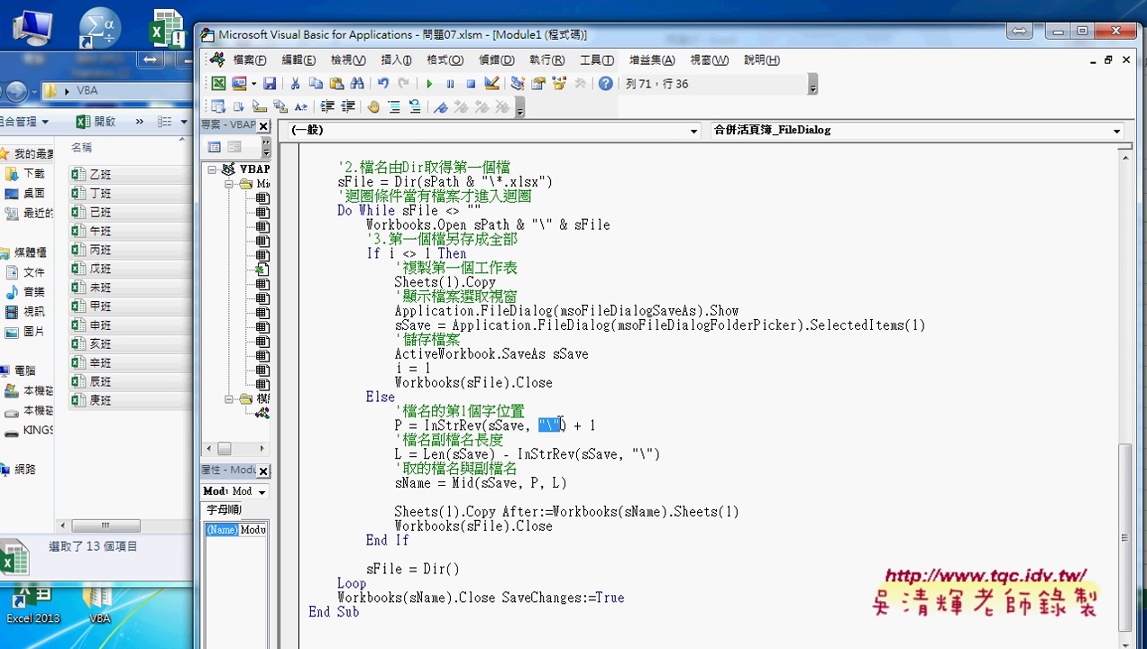
drag(417, 454, 495, 455)
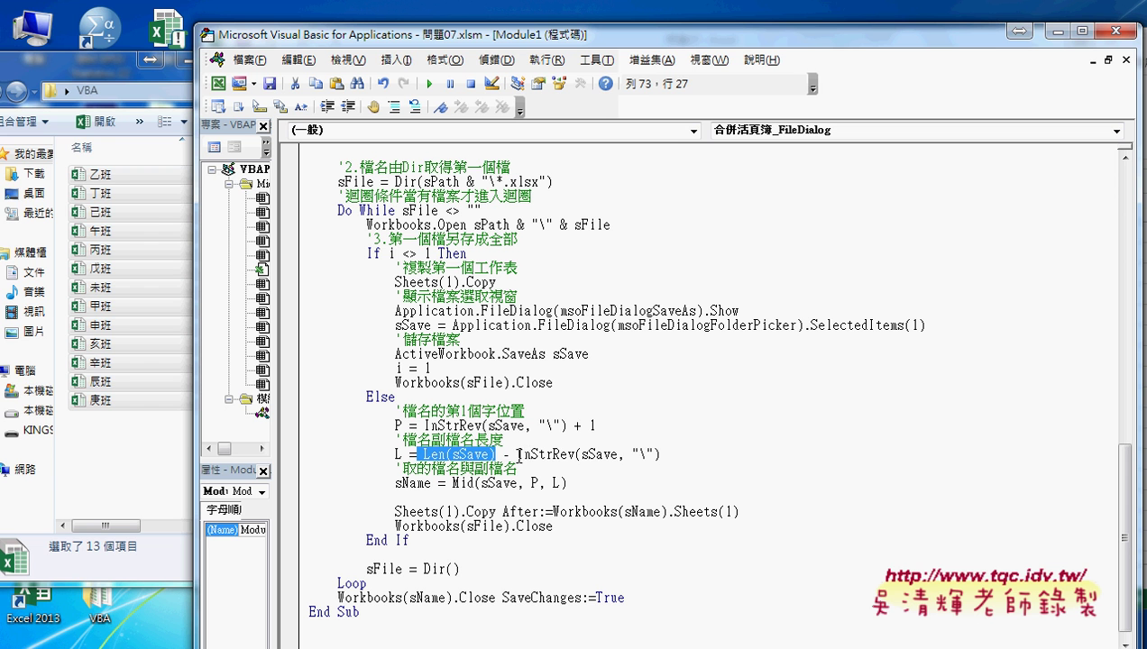
drag(518, 455, 661, 455)
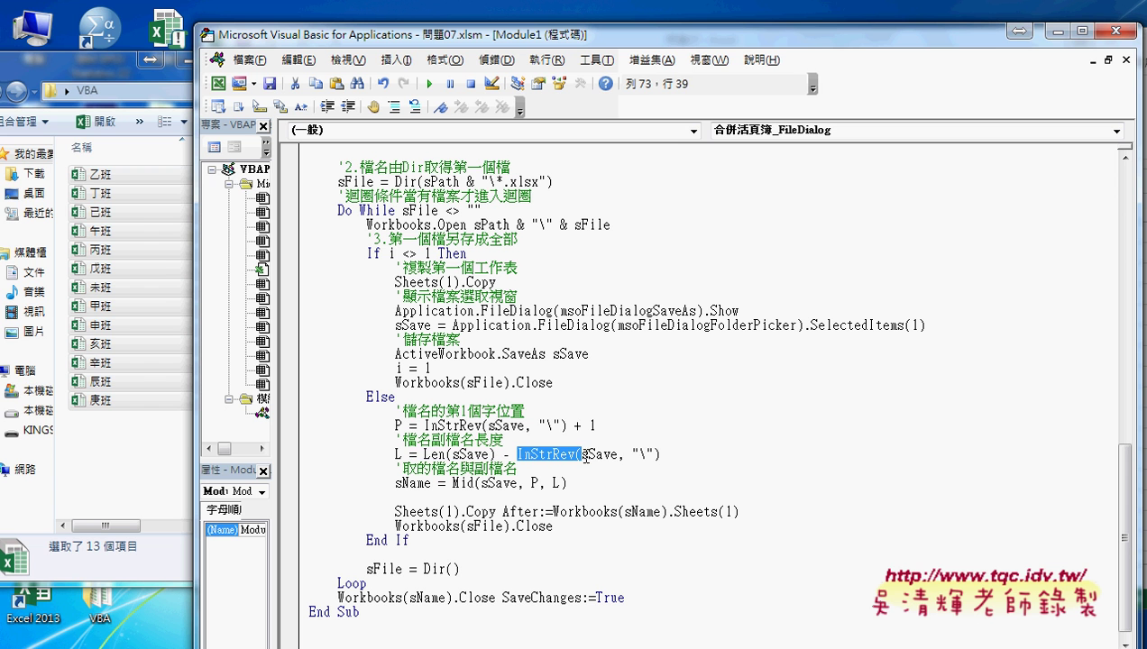
double_click(398, 455)
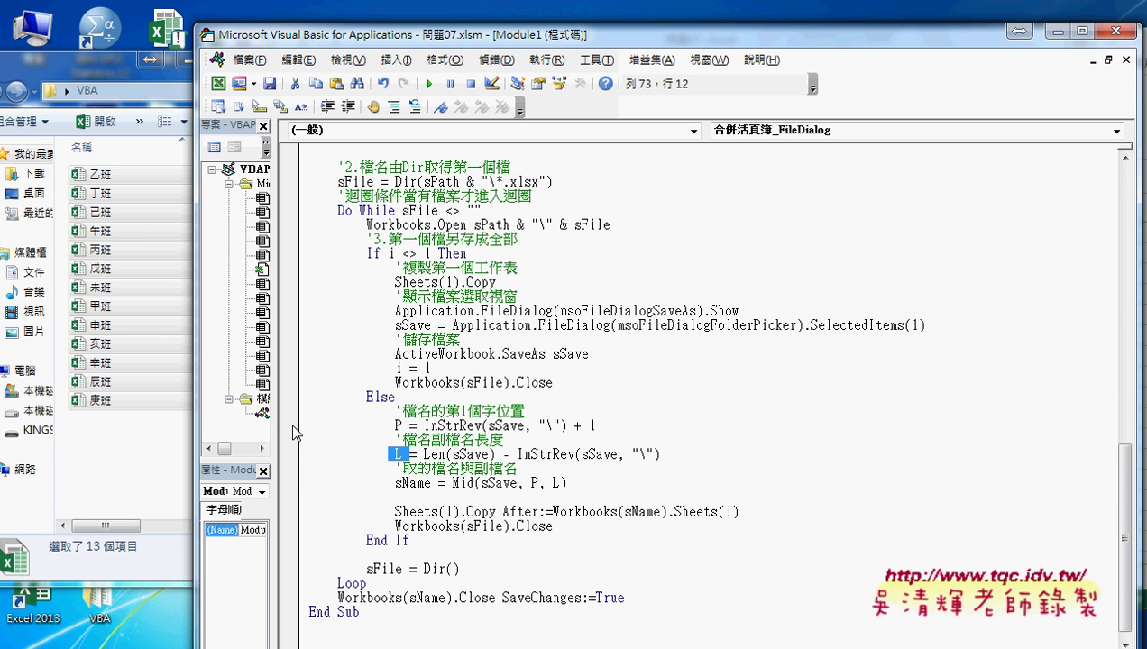
- Set a breakpoint on the L line and highlight sName and the Workbooks(sName).Sheets(1) copy target
click(295, 454)
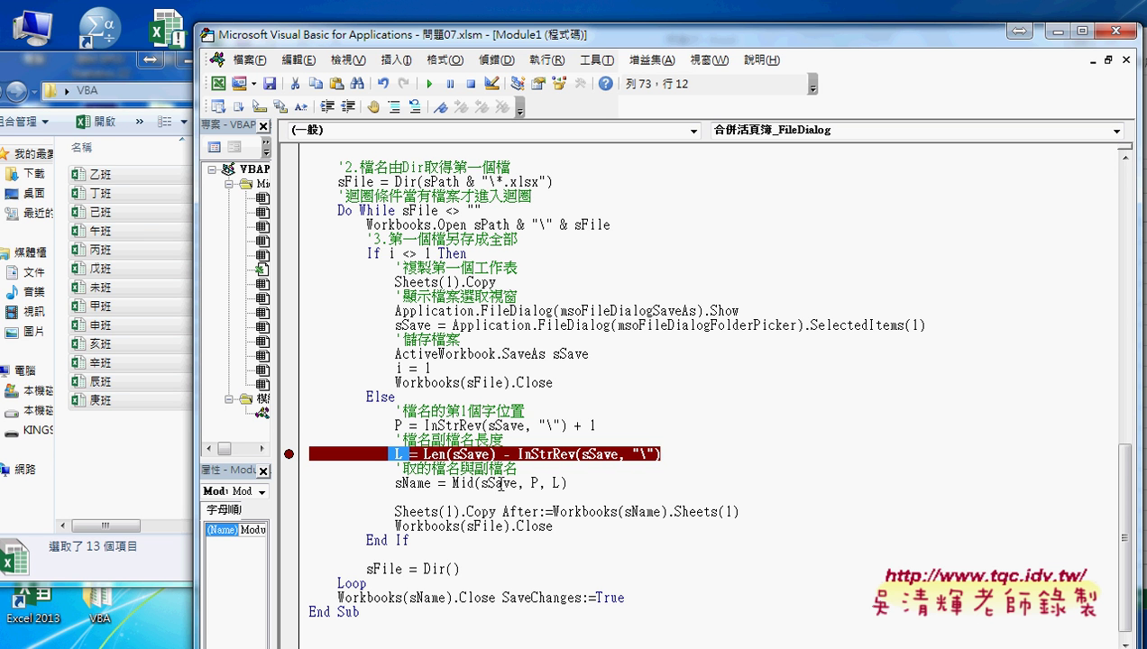
drag(432, 483, 395, 483)
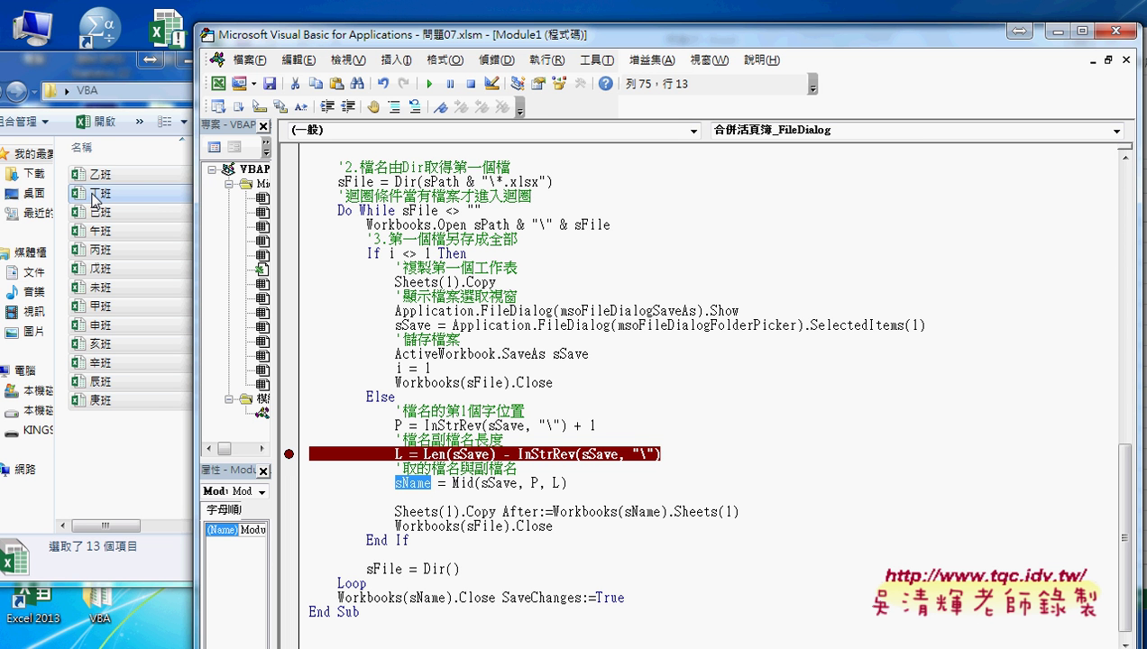
click(747, 512)
drag(748, 512, 555, 507)
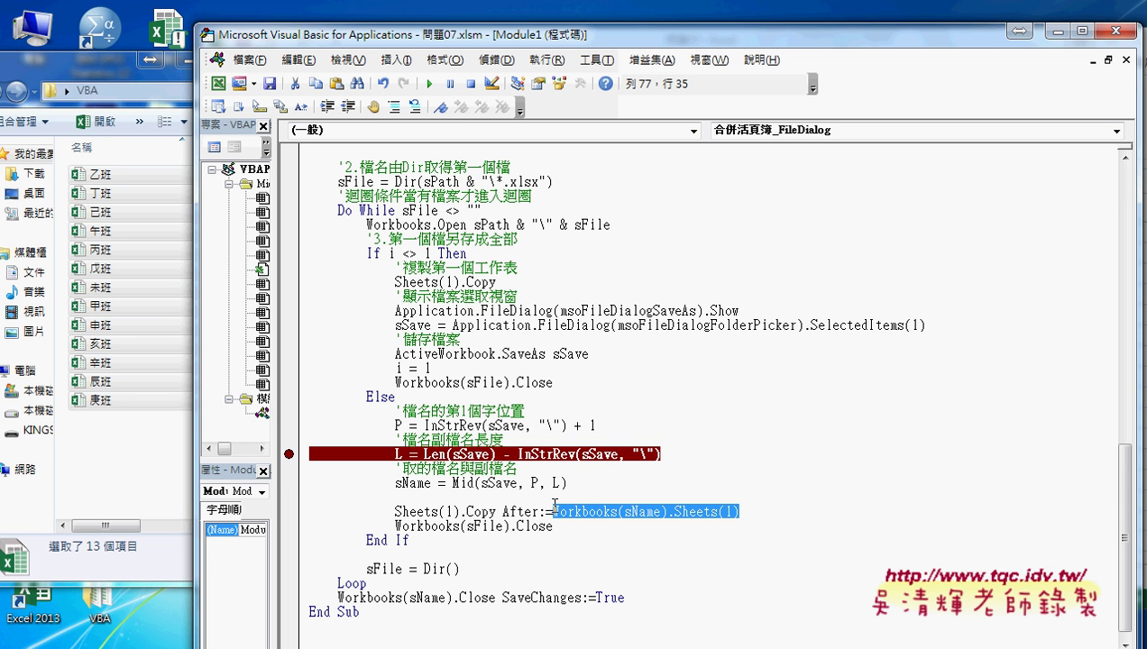
click(547, 526)
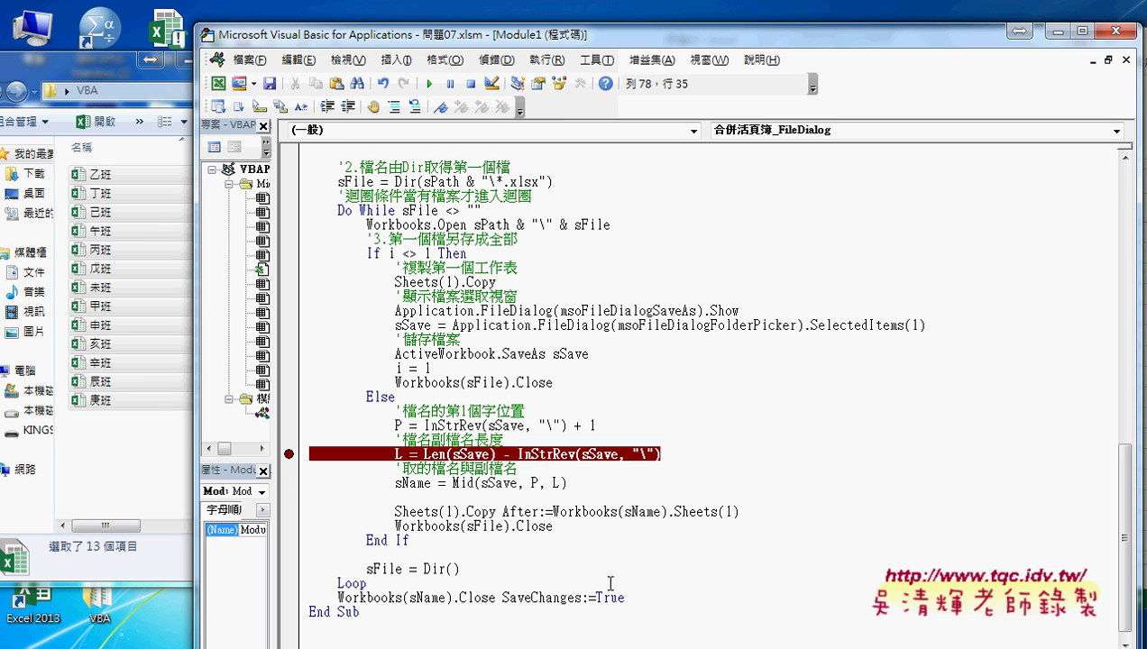
- Delete SaveChanges:=True, restore it with Ctrl+Z, then bring the VBA folder window forward
drag(502, 598, 587, 605)
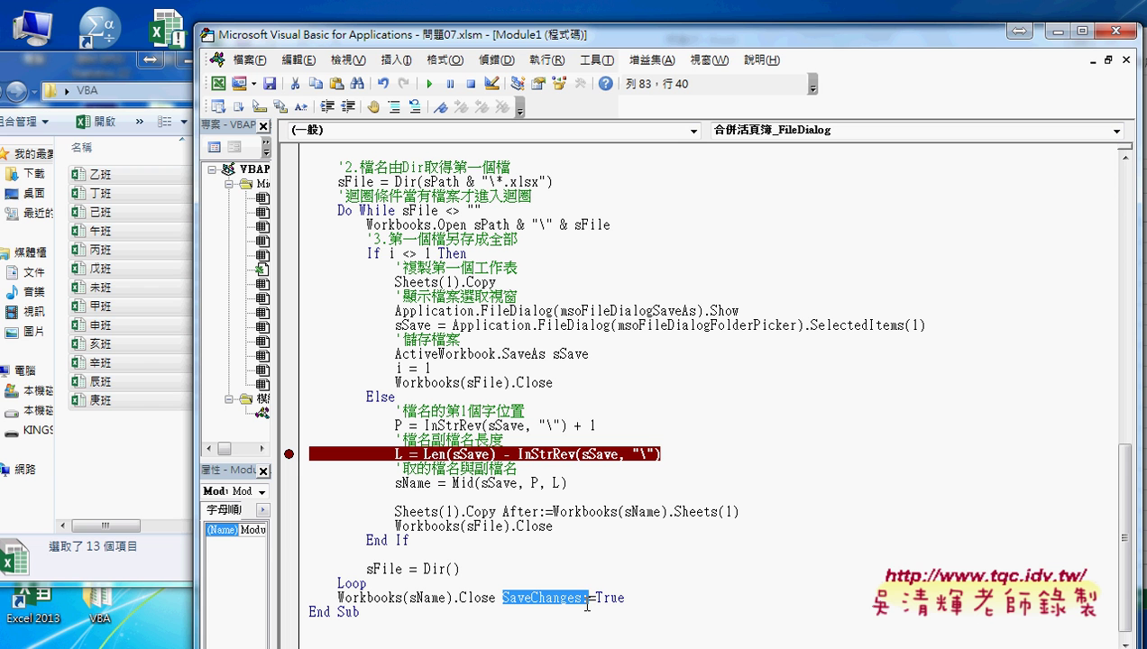
click(510, 600)
mouse_move(503, 600)
mouse_down()
mouse_move(581, 602)
mouse_move(499, 604)
mouse_up()
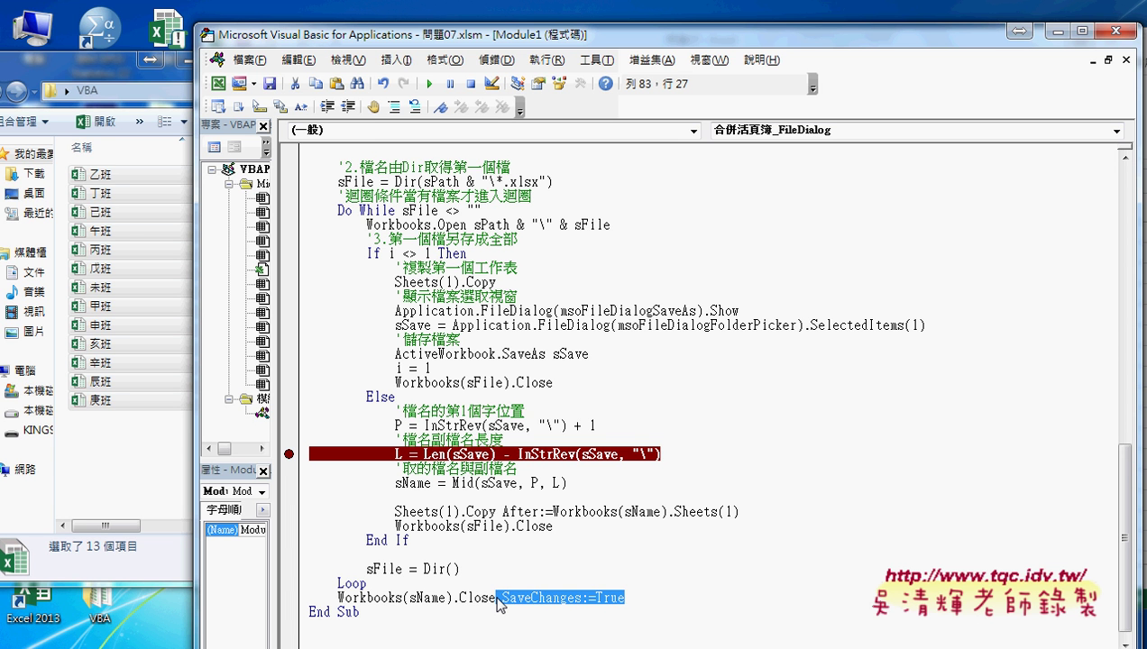
key(Delete)
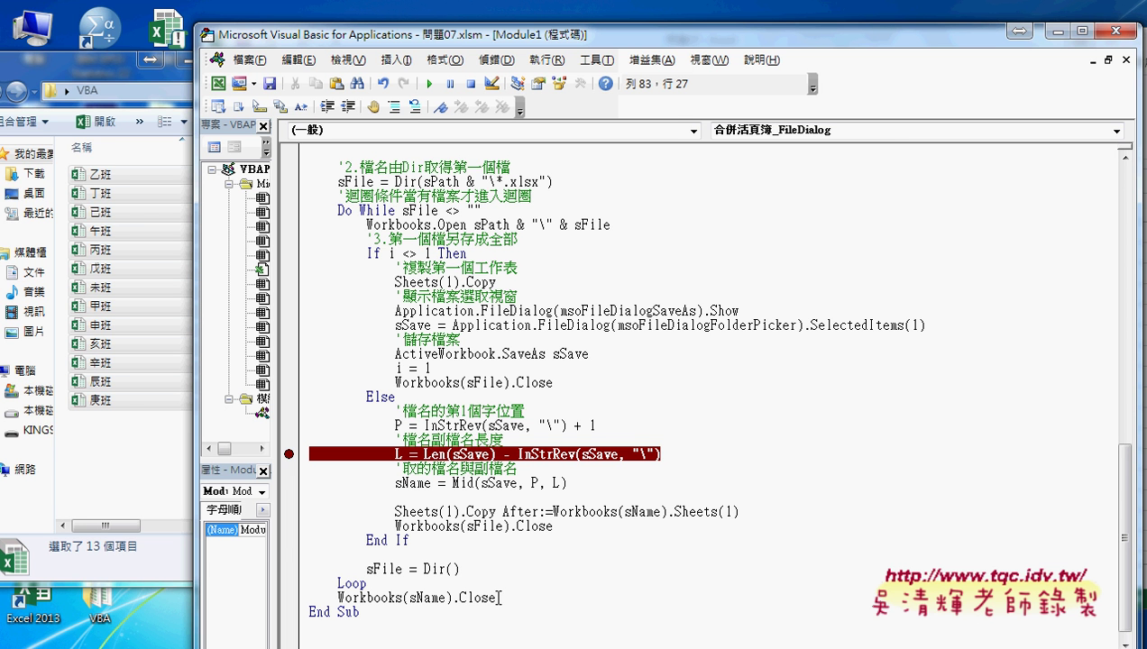
key(ctrl+z)
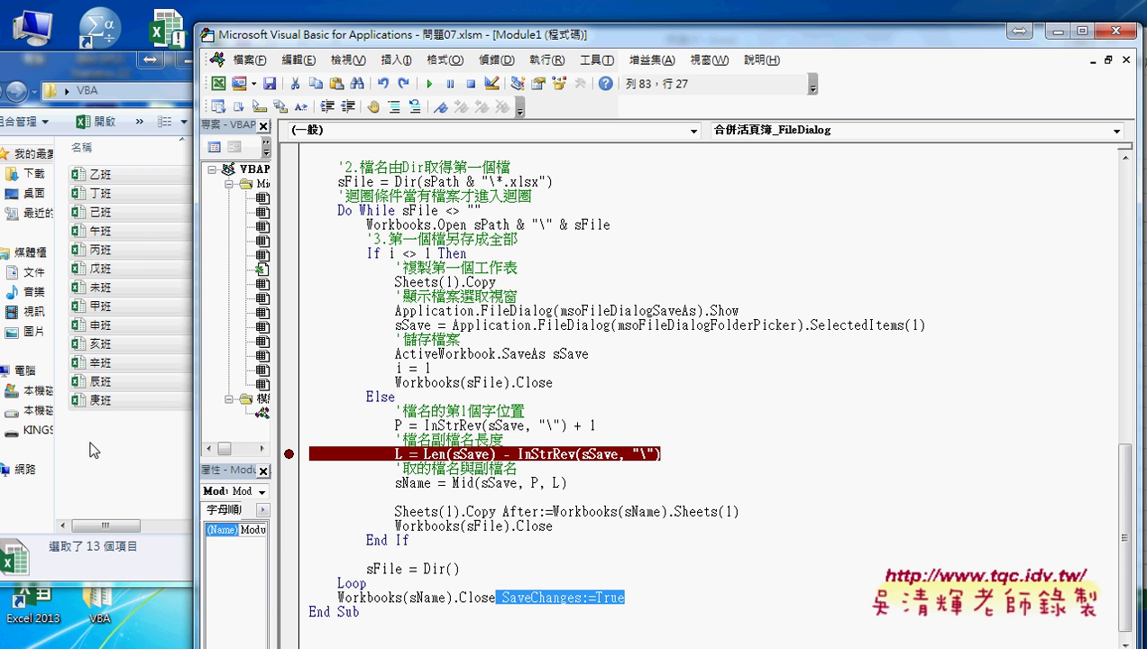
click(161, 63)
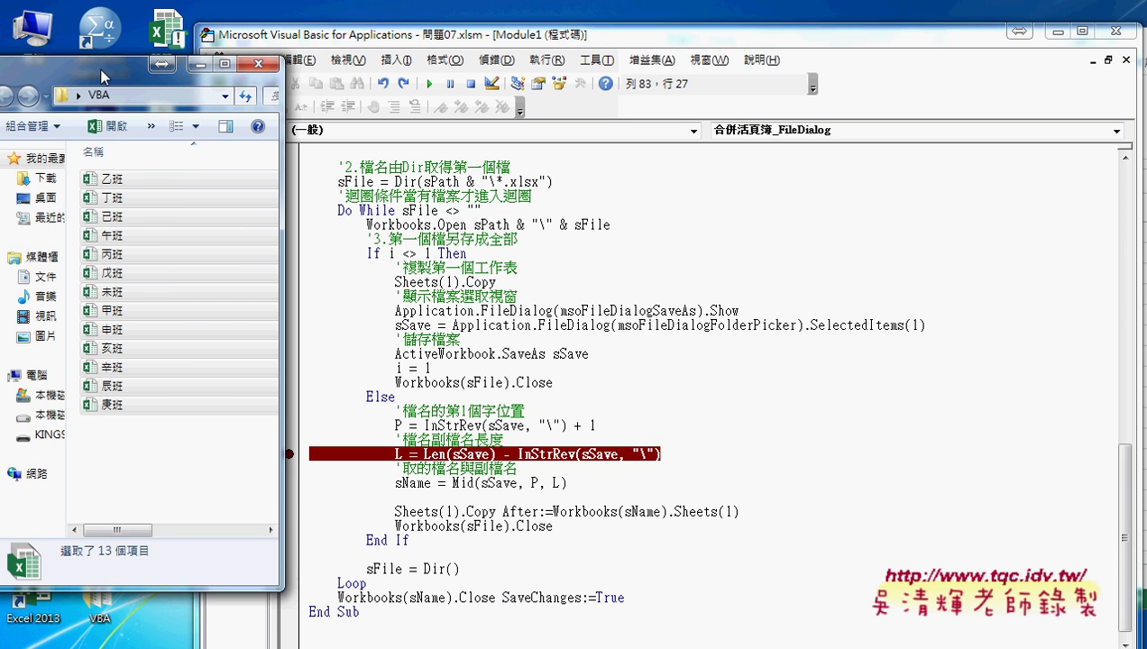
- Delete the old all workbook from the desktop to the Recycle Bin
click(206, 63)
right_click(166, 338)
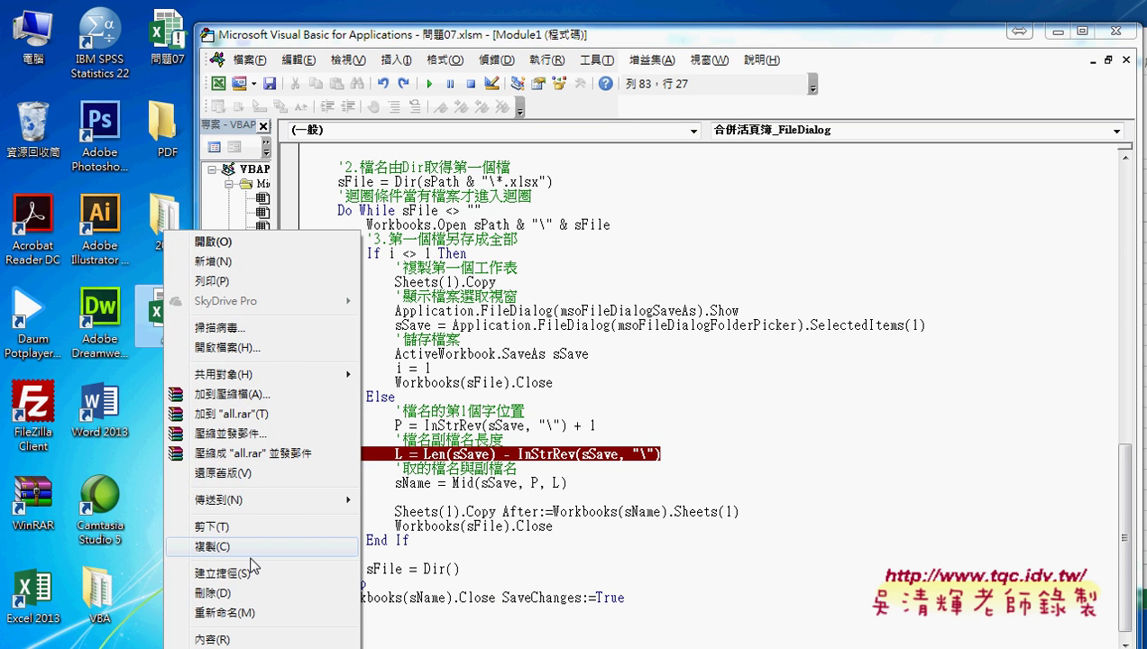
click(249, 595)
click(643, 406)
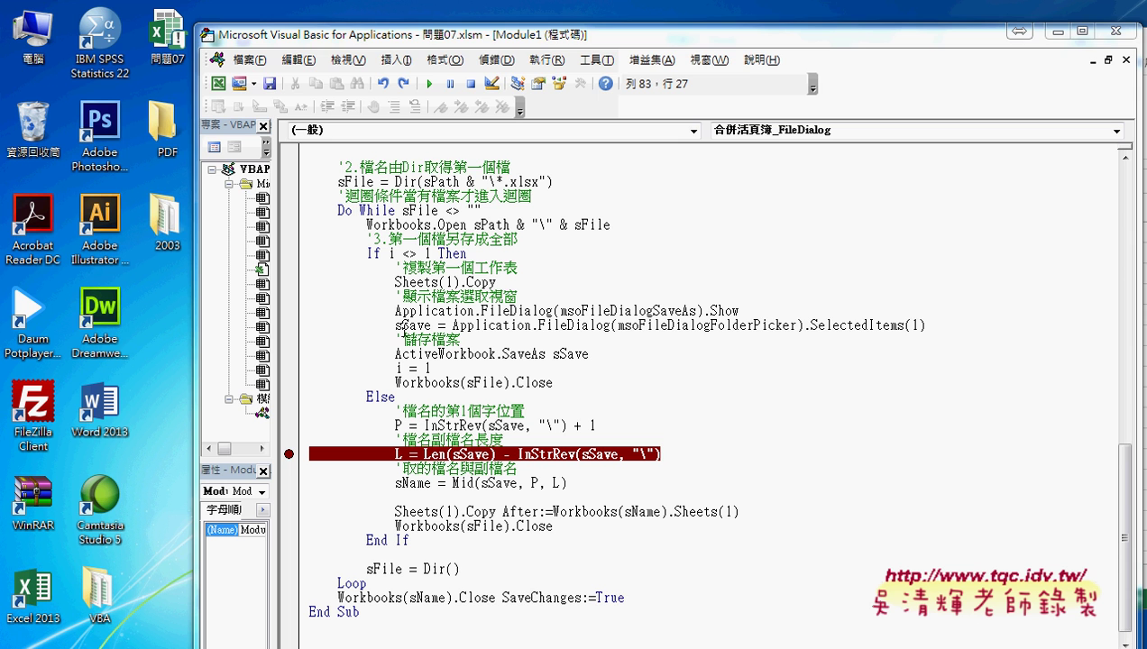
- Set a breakpoint on the sSave line, then rerun the merge on the VBA folder, saving as all
click(289, 325)
click(432, 84)
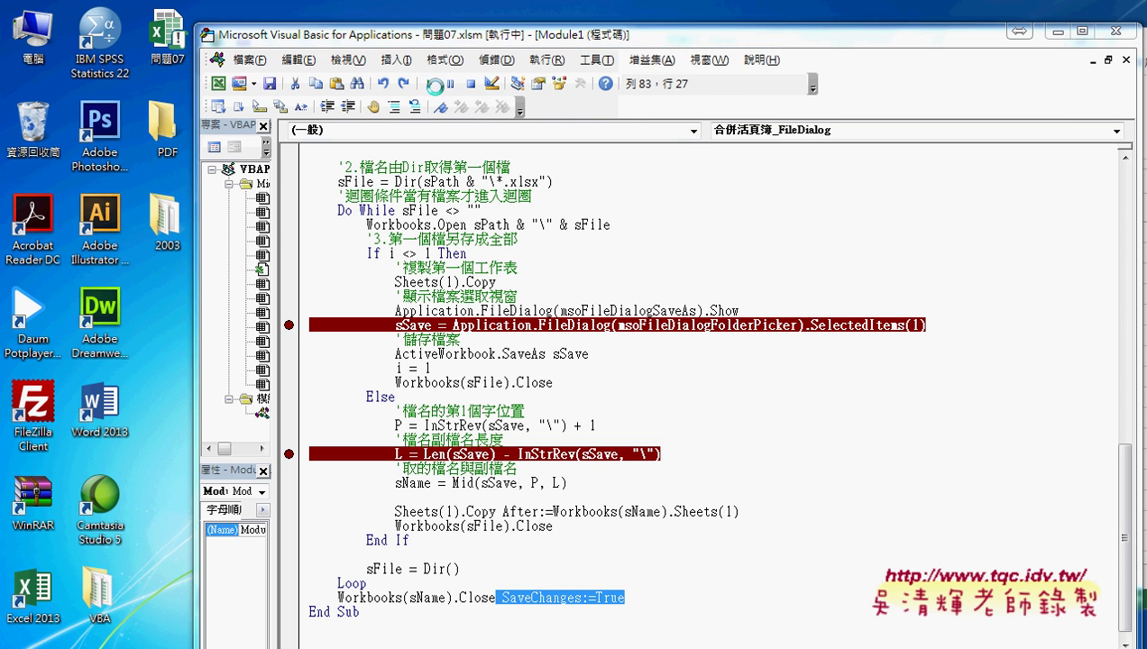
double_click(397, 182)
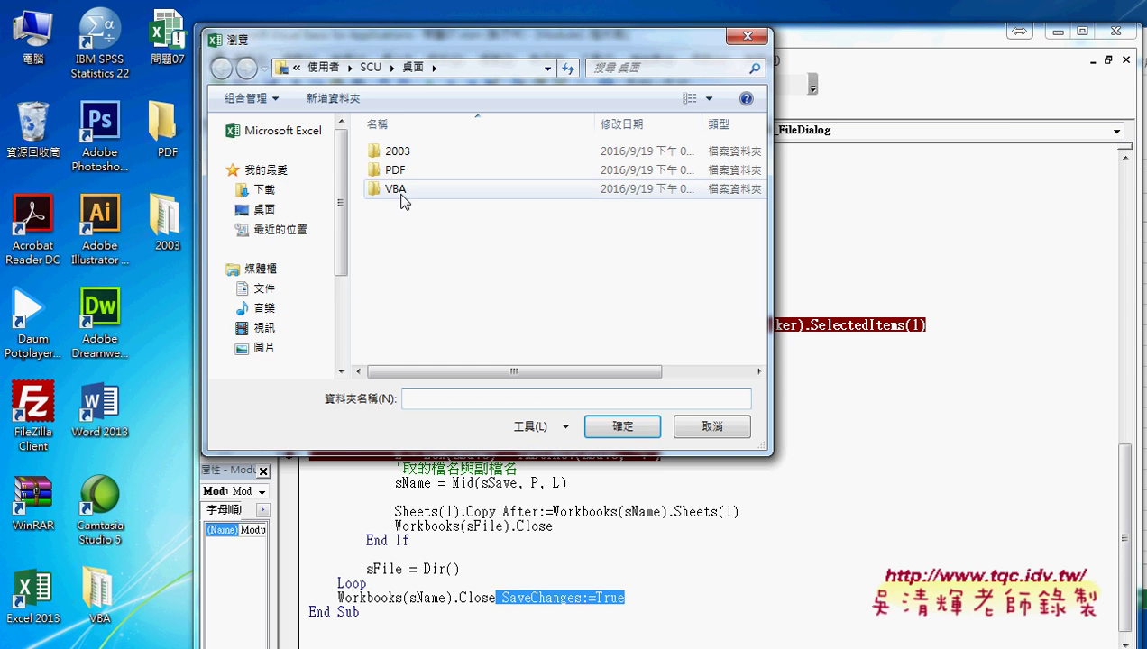
click(625, 437)
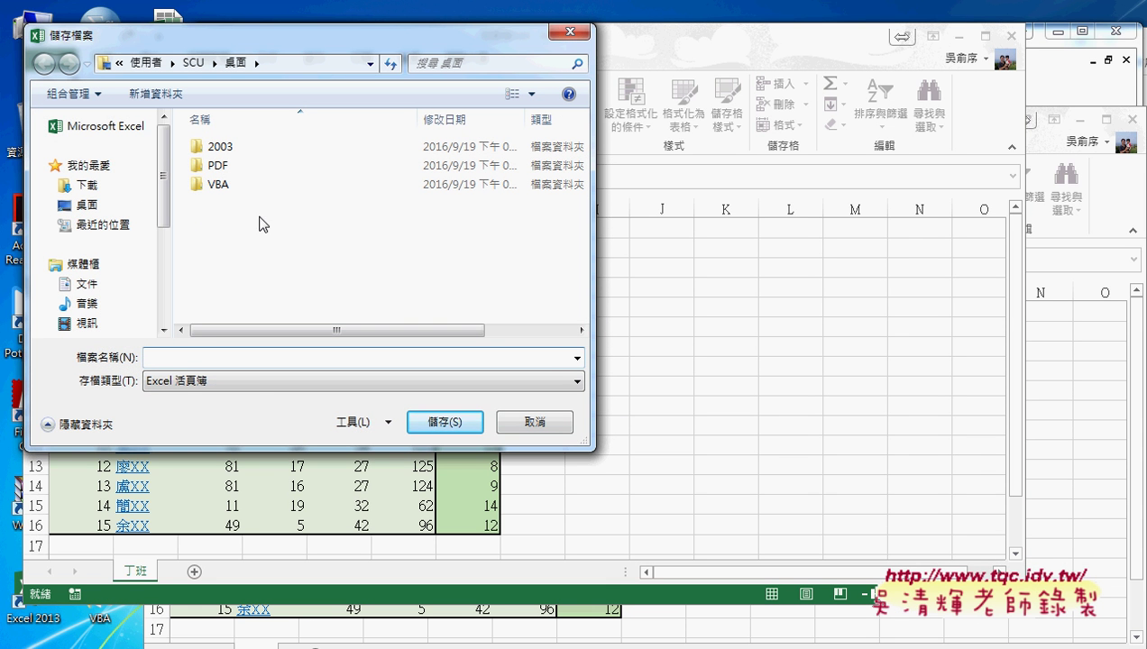
text(a)
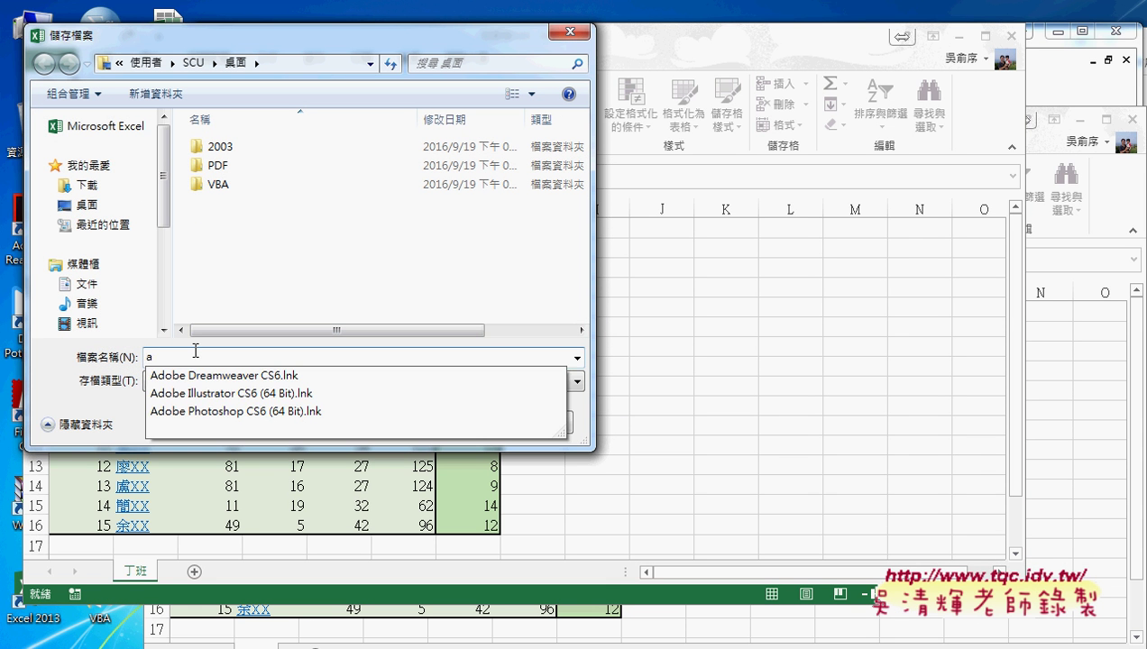
text(ll)
click(446, 422)
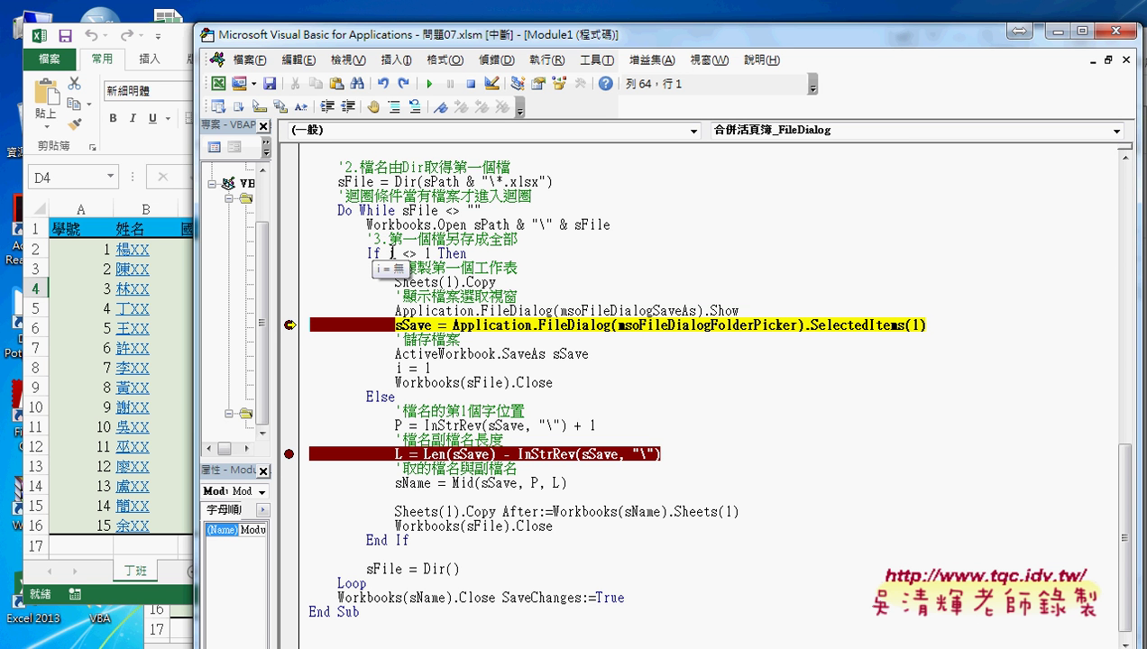
- Step through saving the first class as all.xlsx, setting i = 1, closing it, and fetching 丙班.xlsx via Dir
key(F8)
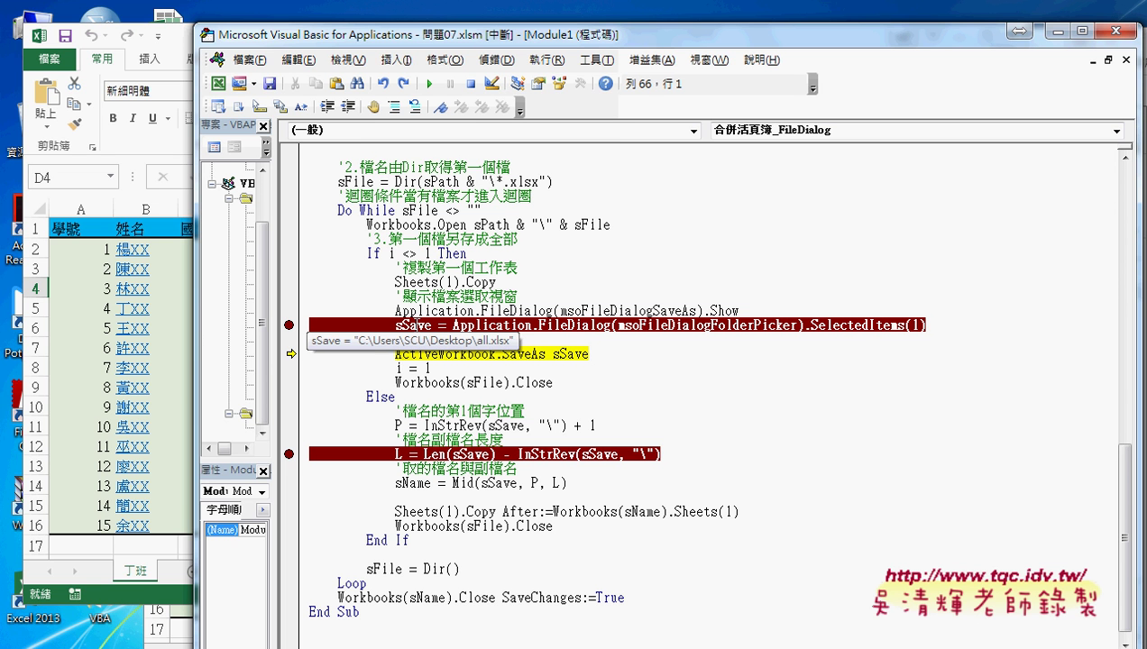
key(F8)
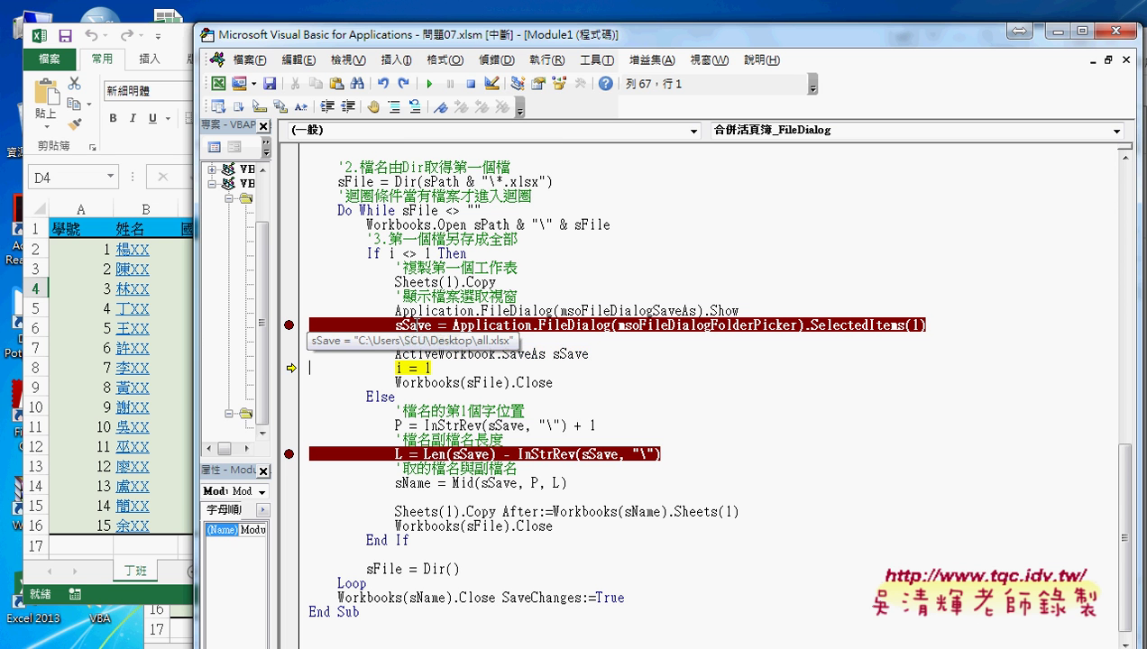
key(F8)
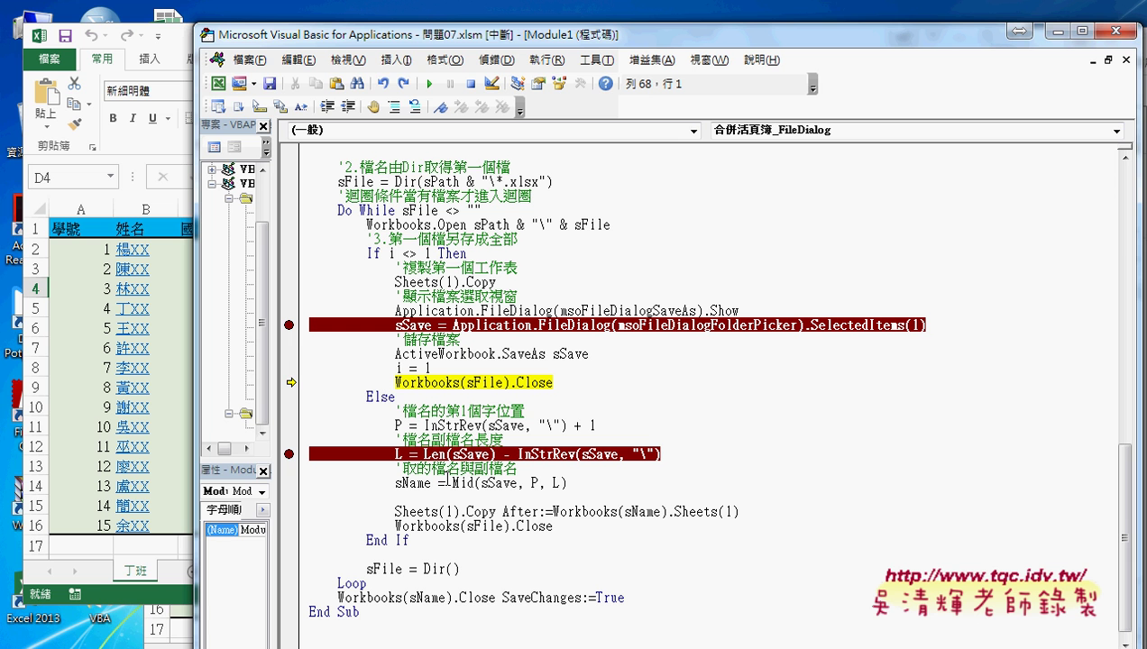
key(F8)
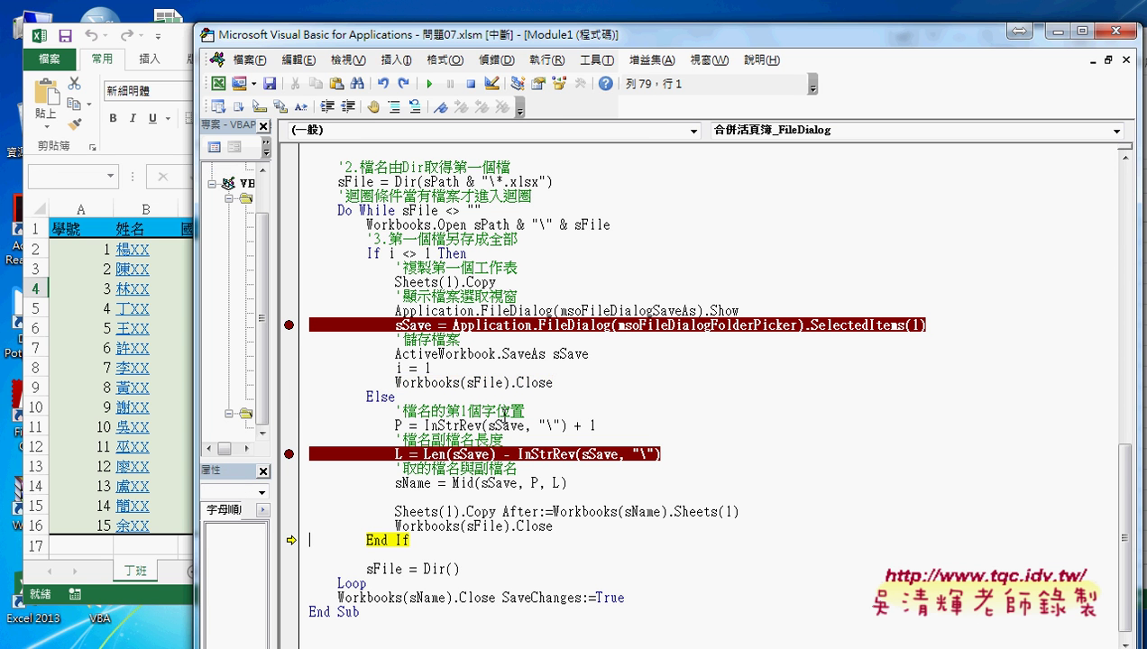
key(F8)
key(F8)
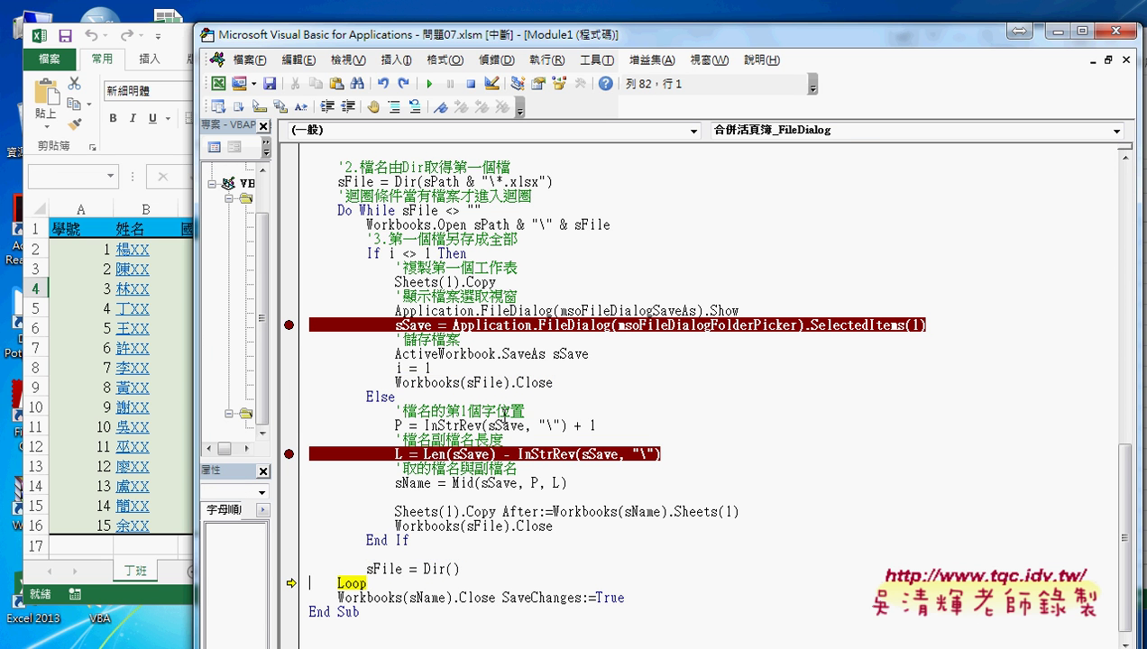
mouse_move(380, 569)
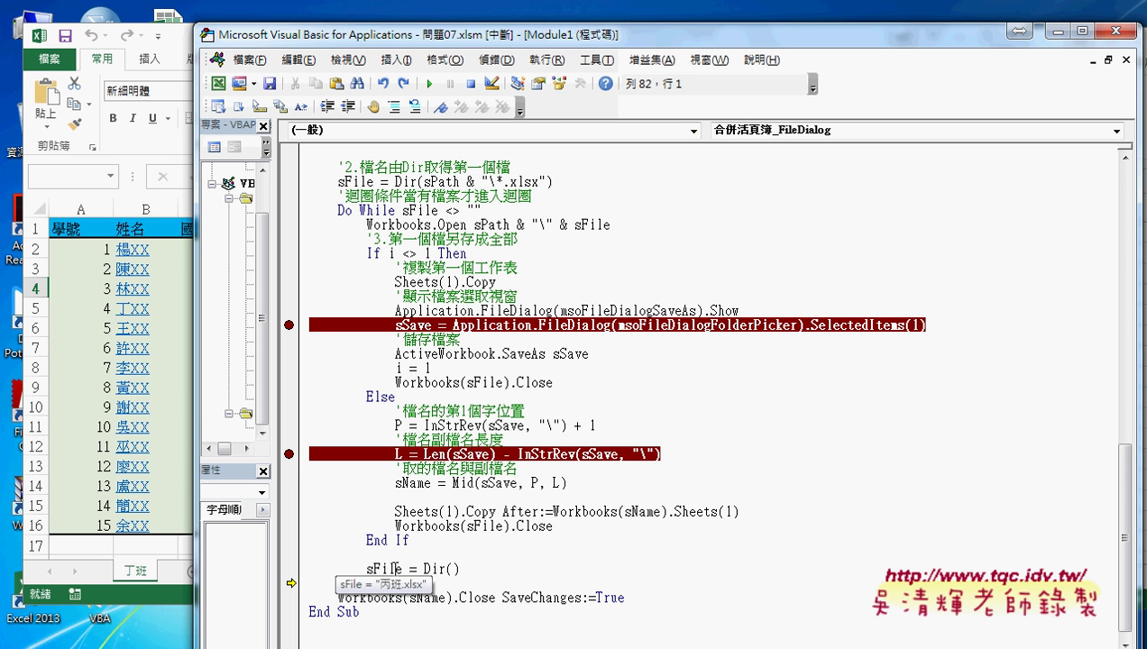
key(F8)
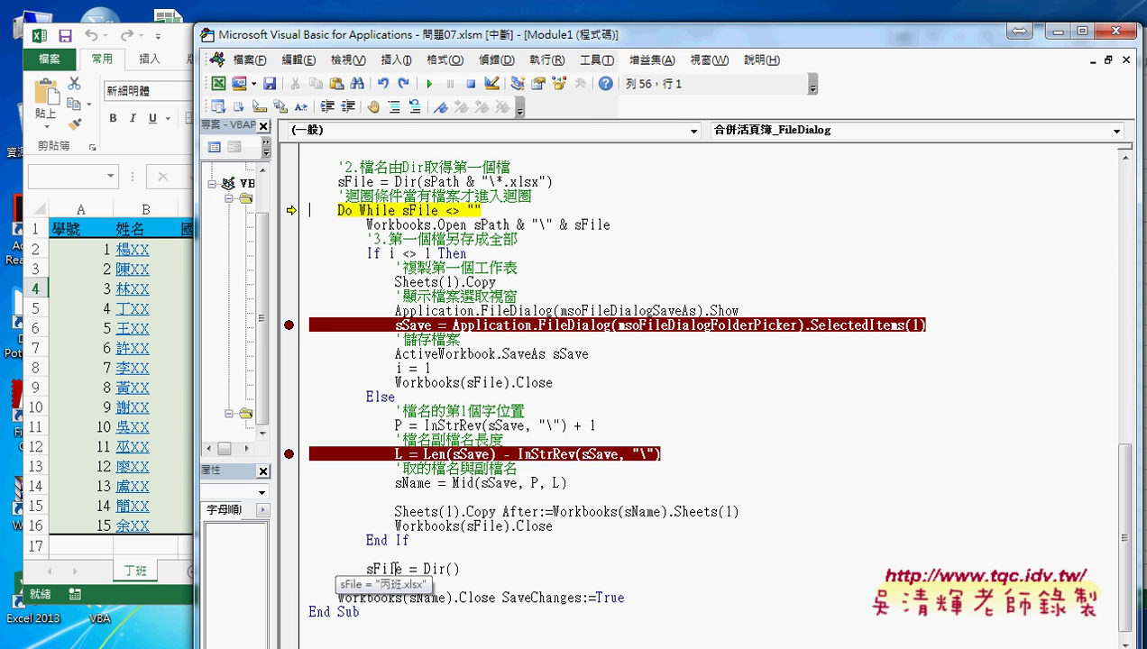
- Step past If i <> 1 into the Else branch, stopping at the P = InStrRev line
key(F8)
key(F8)
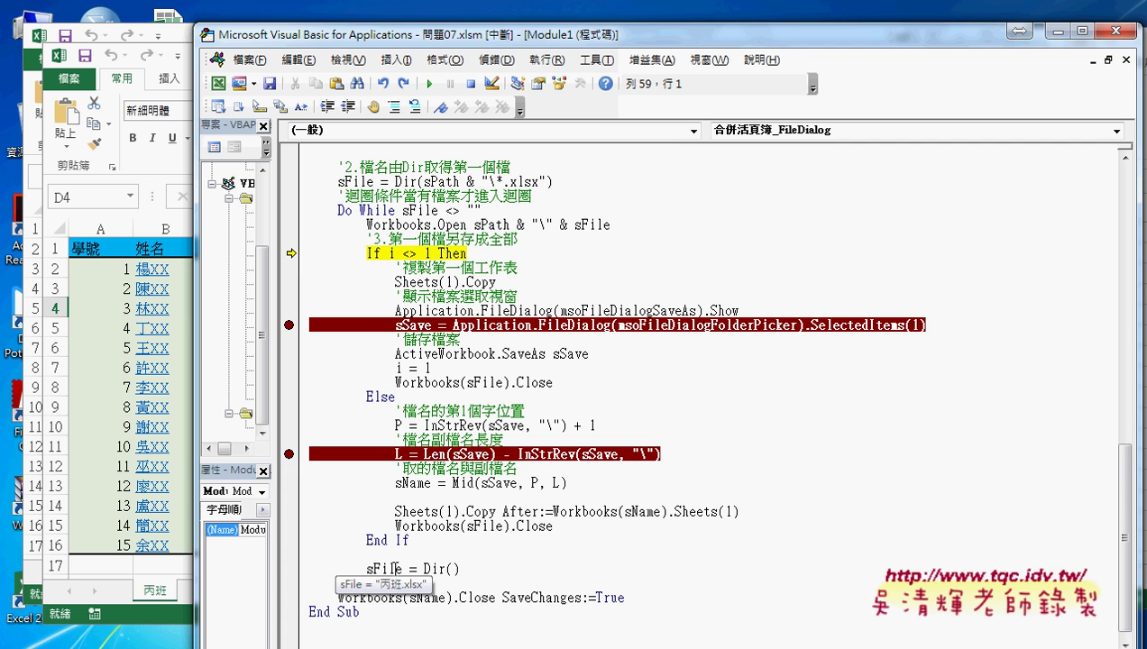
key(F8)
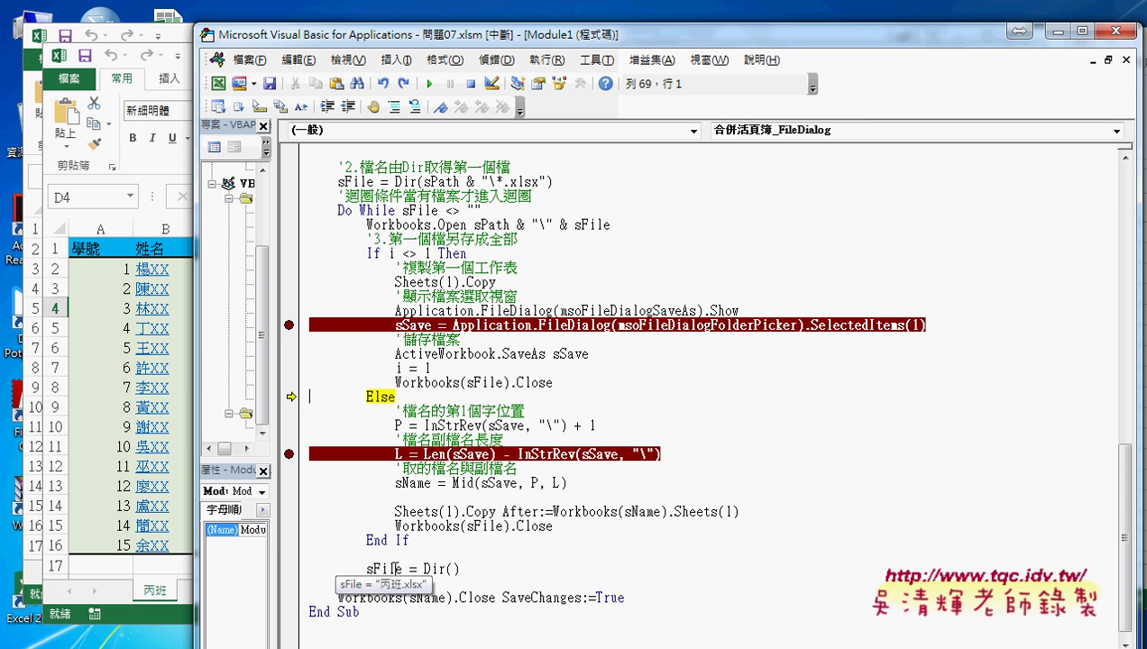
key(F8)
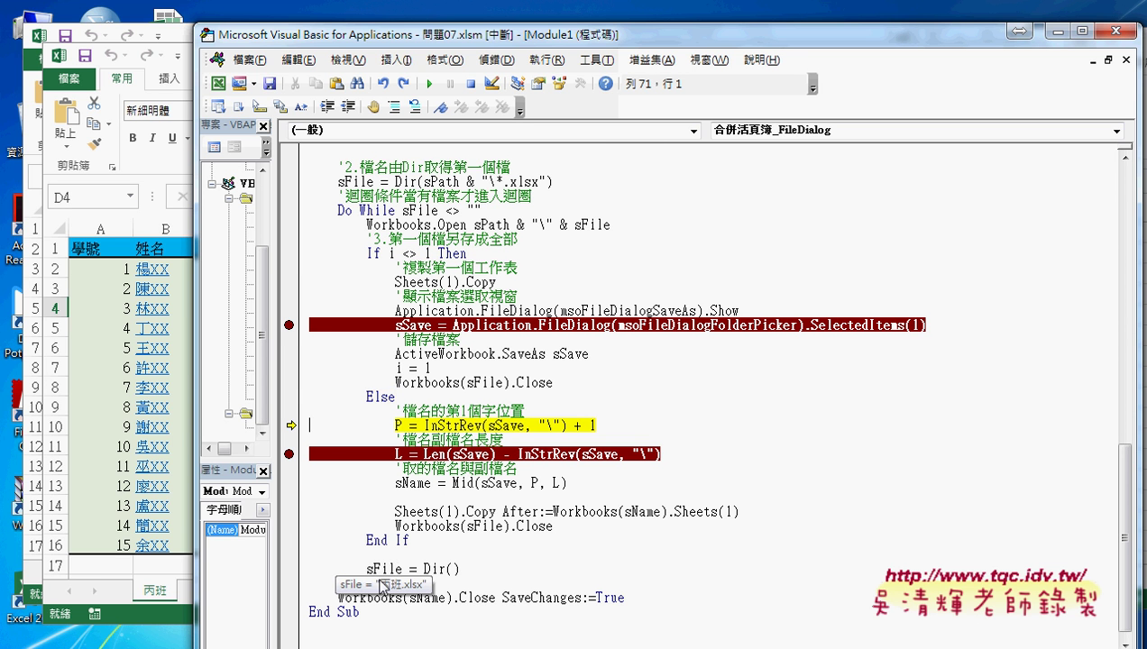
mouse_move(507, 426)
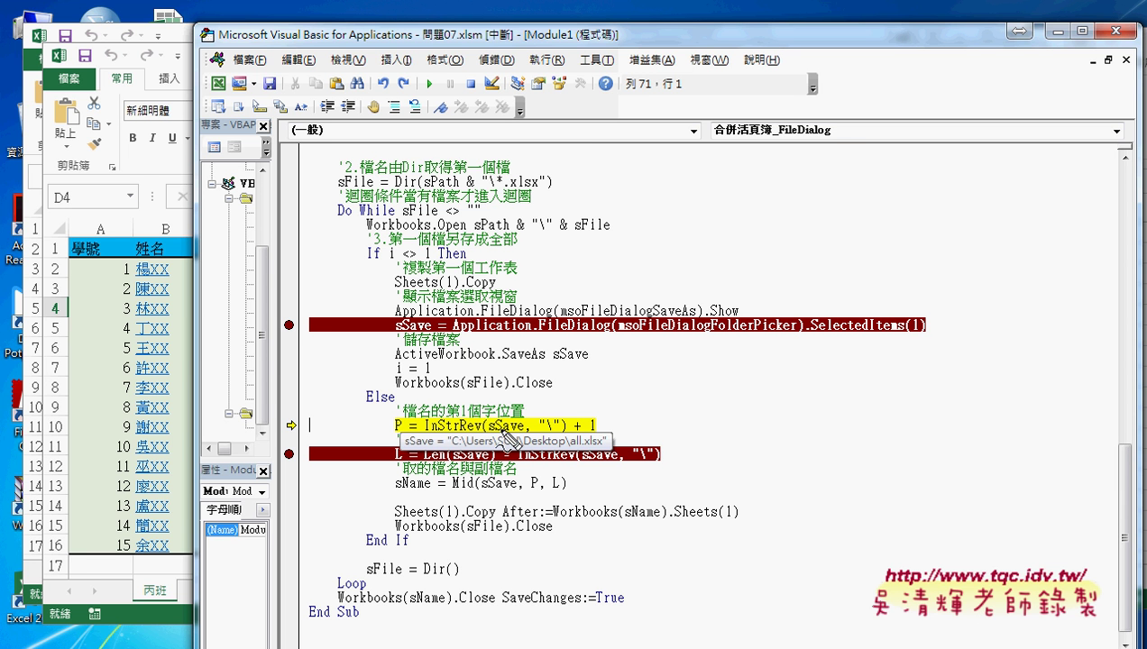
- Annotate where the all.xlsx file name begins in the sSave data tip, then clear the marks
drag(571, 446, 607, 449)
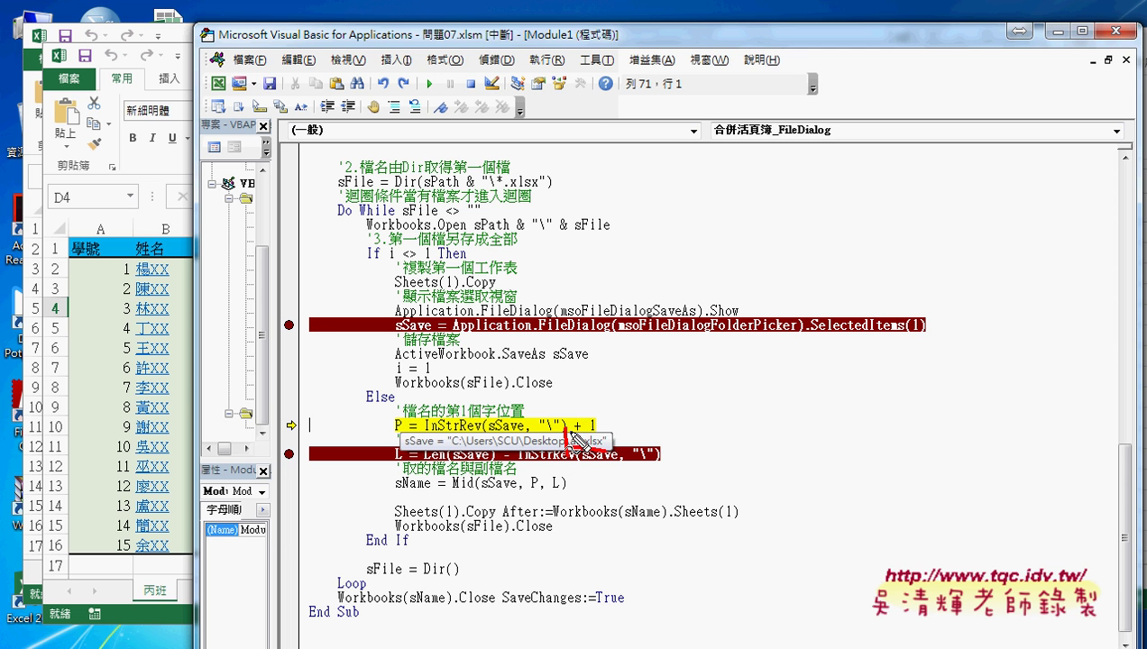
mouse_move(568, 431)
mouse_down()
mouse_move(604, 449)
mouse_move(584, 458)
mouse_up()
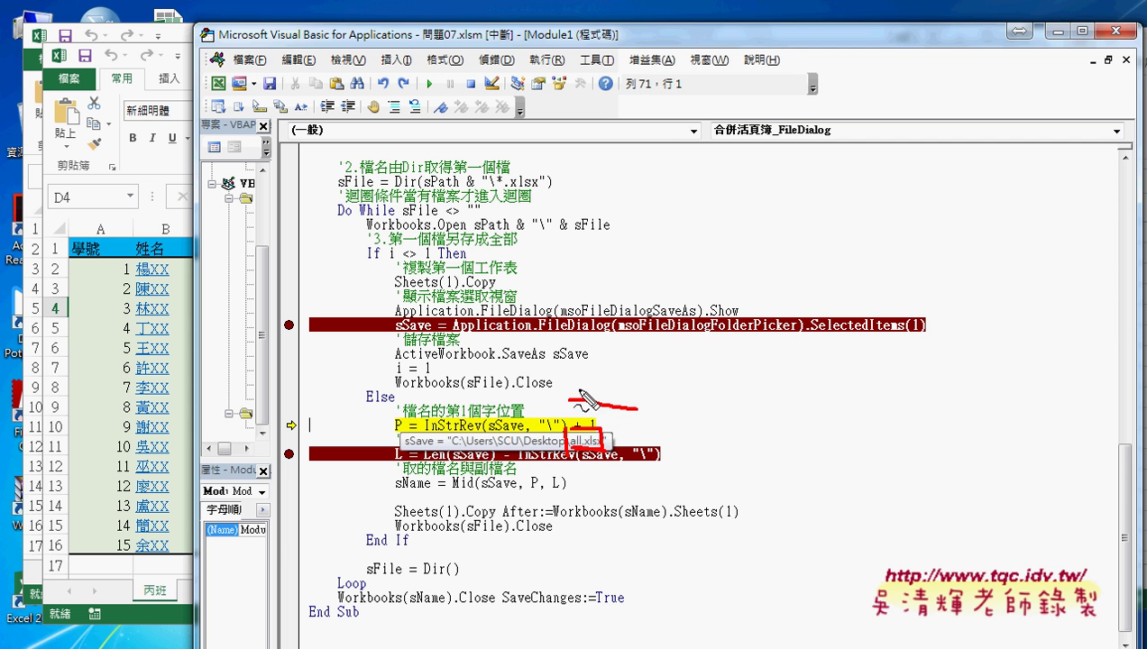
drag(587, 394, 574, 449)
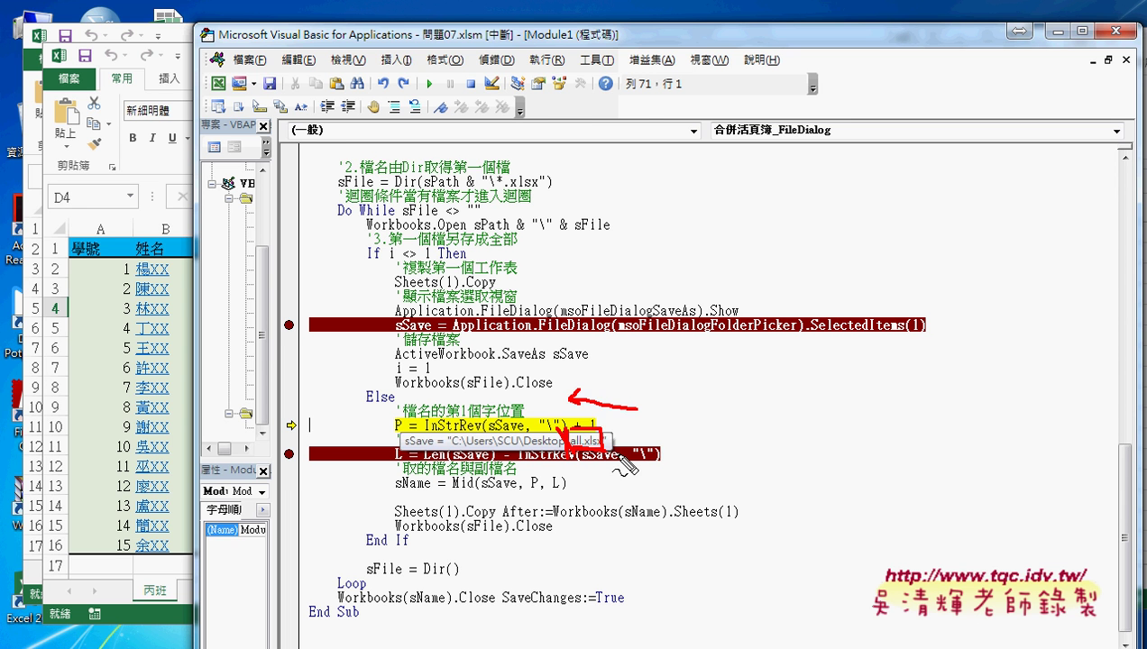
key(Escape)
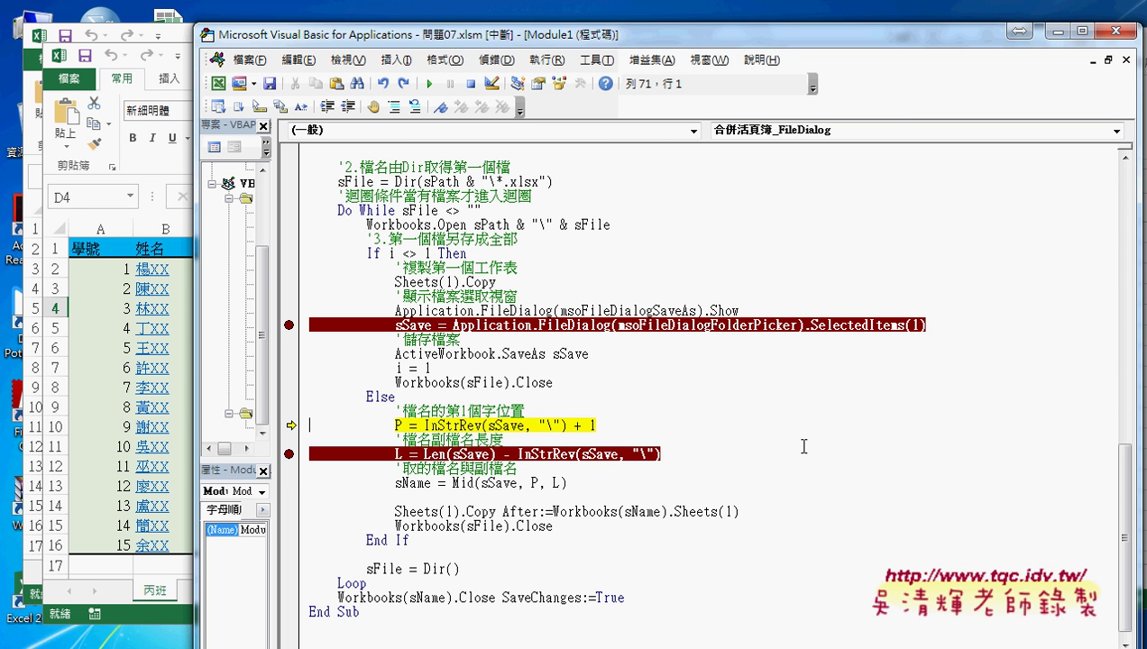
- Run the P, L and sName lines so sName becomes all.xlsx, marking the backslash searched in sSave
key(F8)
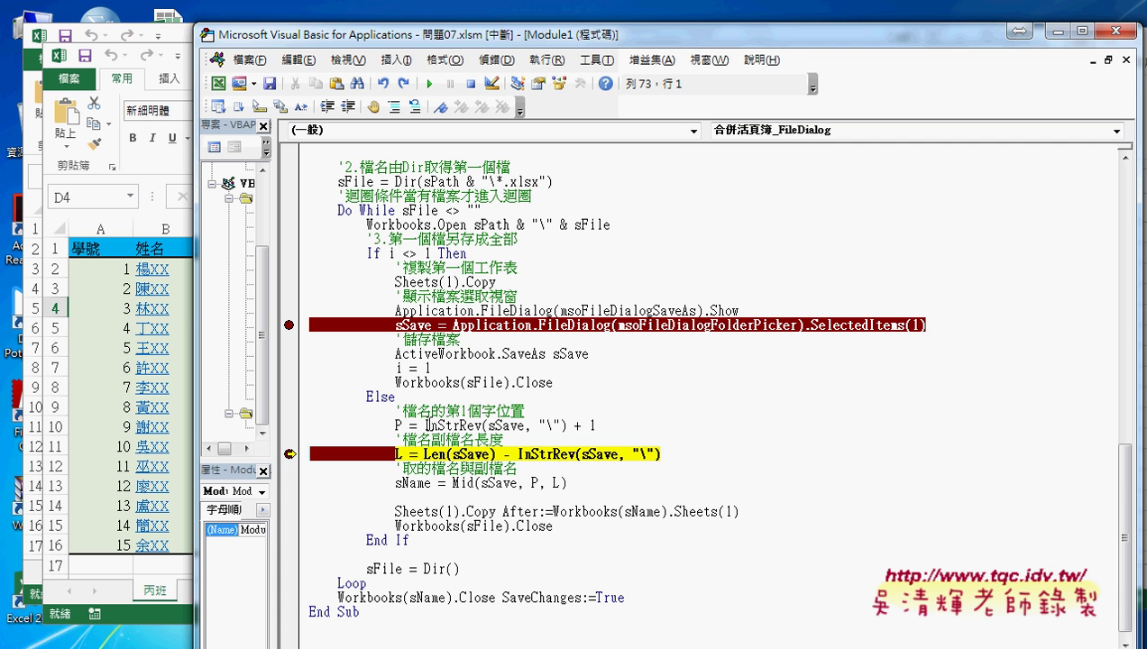
mouse_move(398, 425)
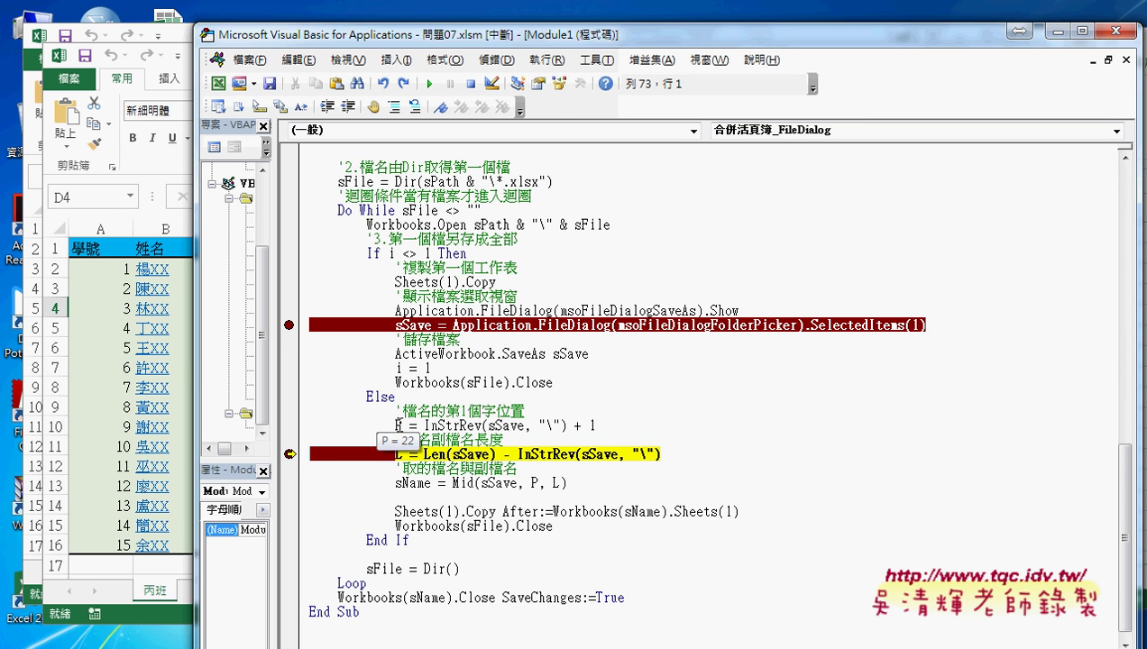
key(F8)
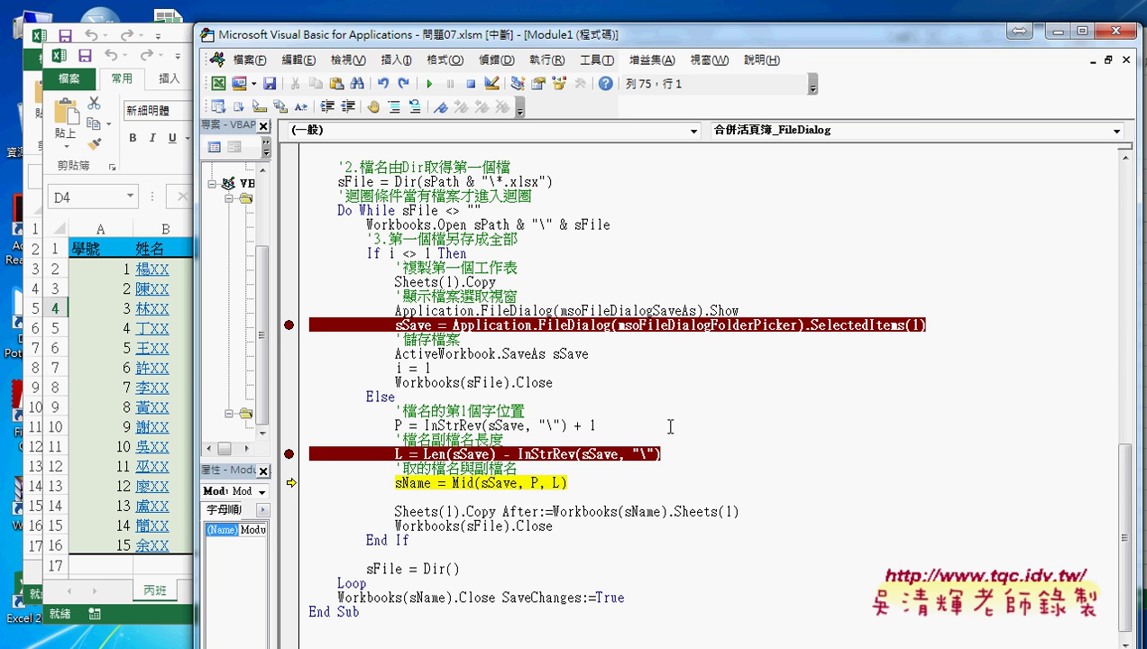
drag(543, 426, 552, 426)
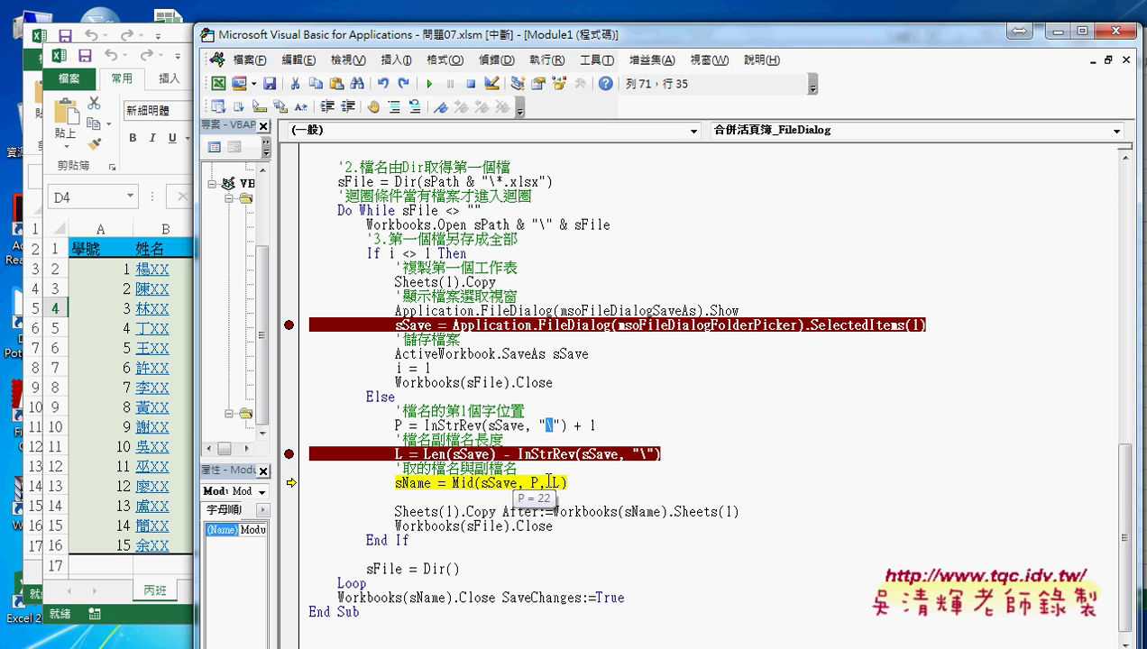
key(F8)
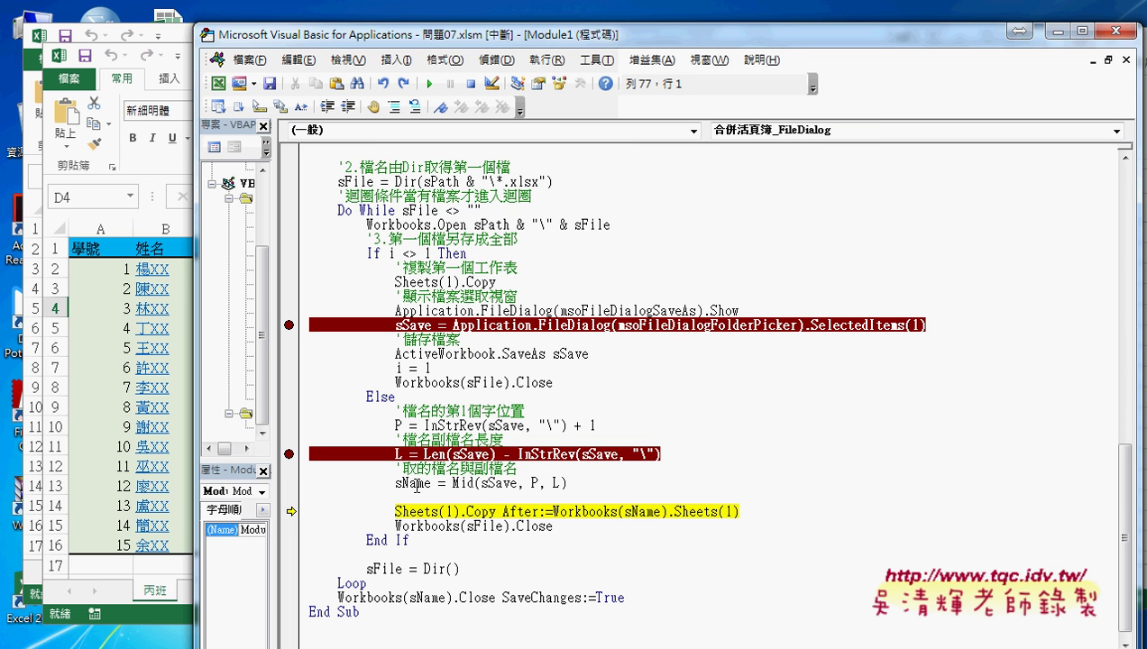
- Copy the class sheet into the all workbook, close the class file, and fetch the next file name
key(F8)
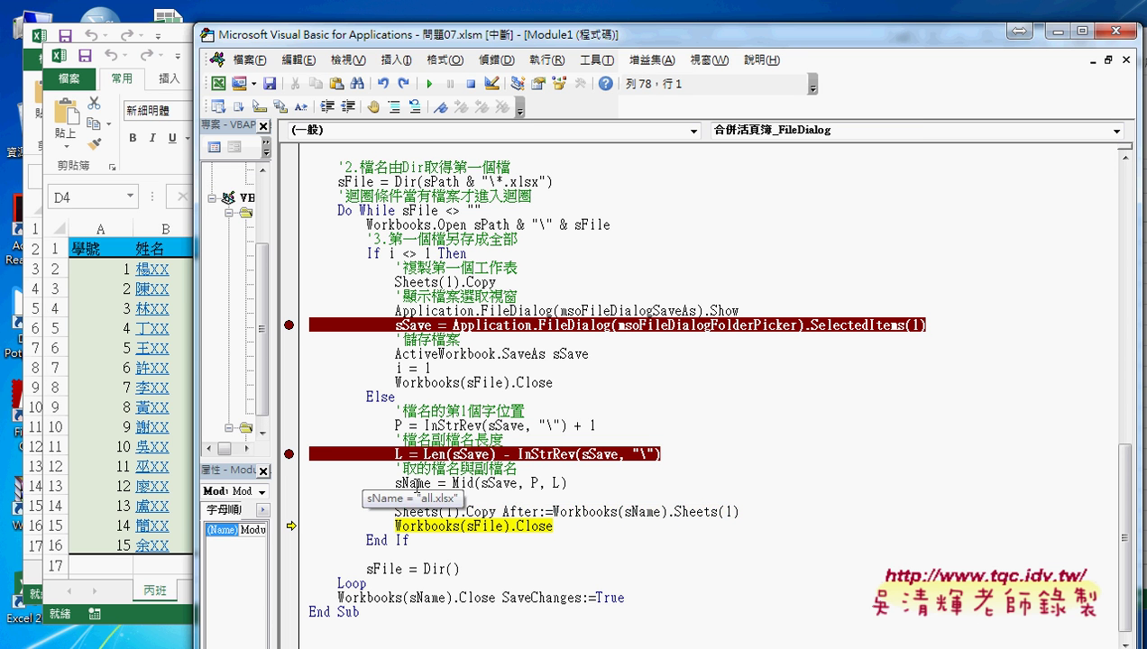
key(F8)
key(F8)
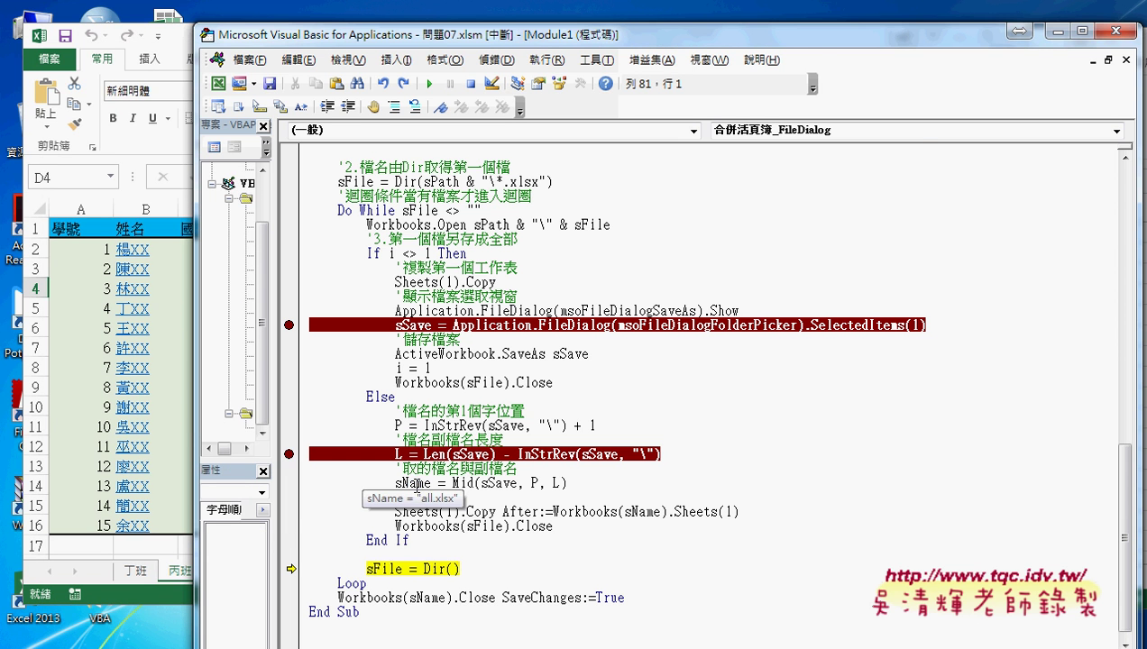
key(F8)
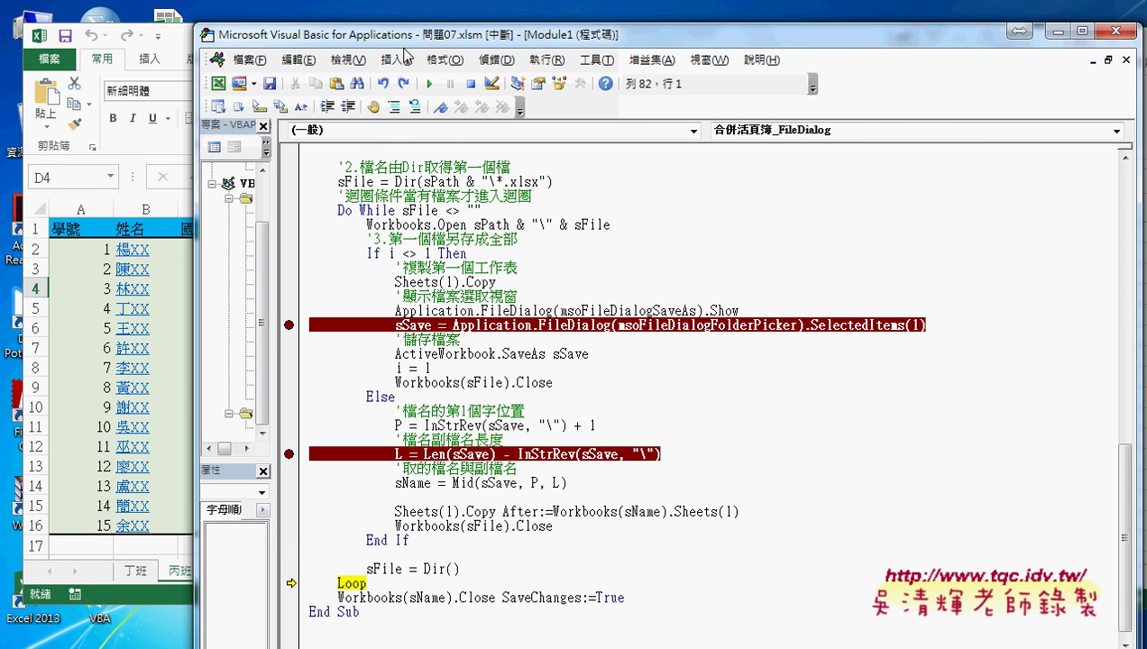
- Move the code editor right, remove the sSave-line breakpoint, and resume the macro
drag(418, 38, 516, 38)
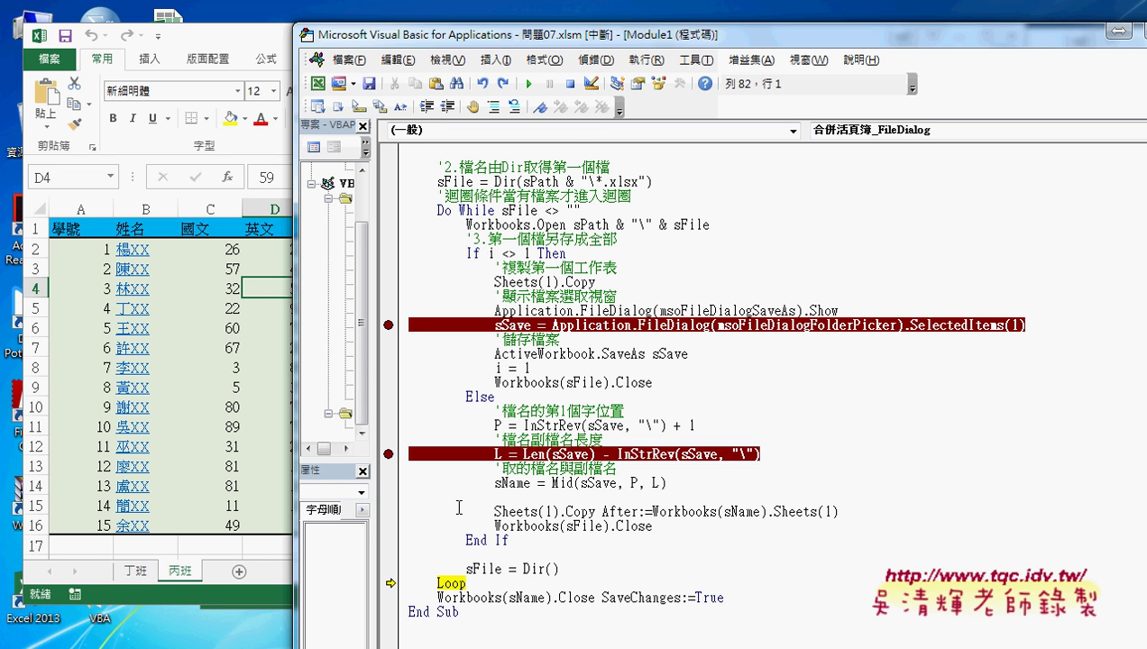
click(389, 325)
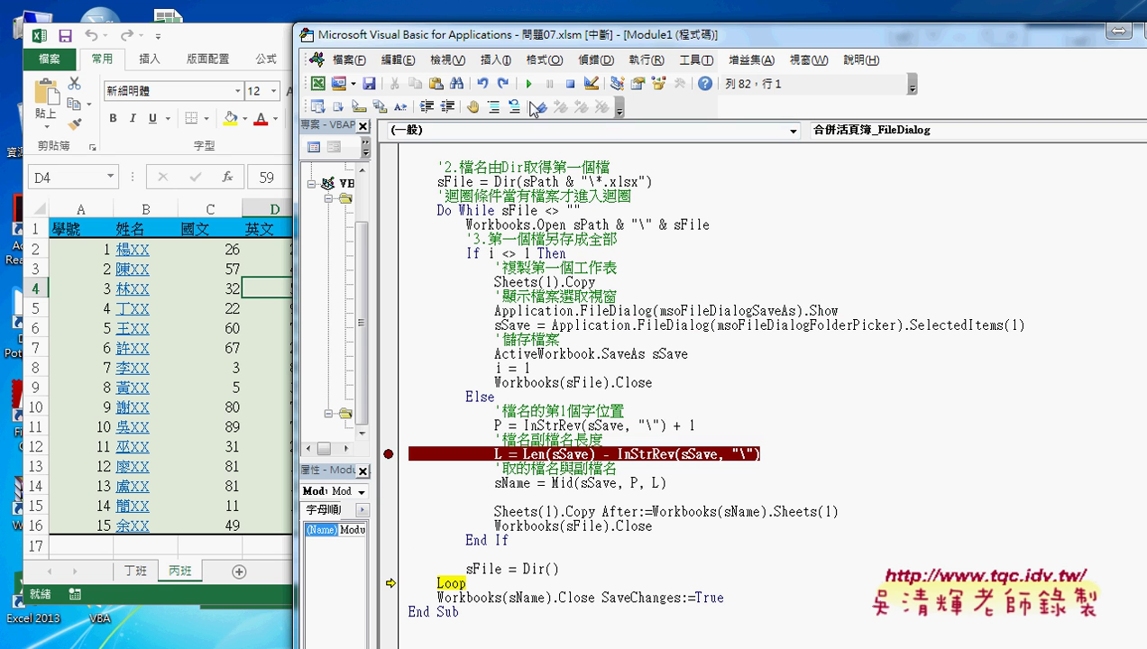
click(529, 84)
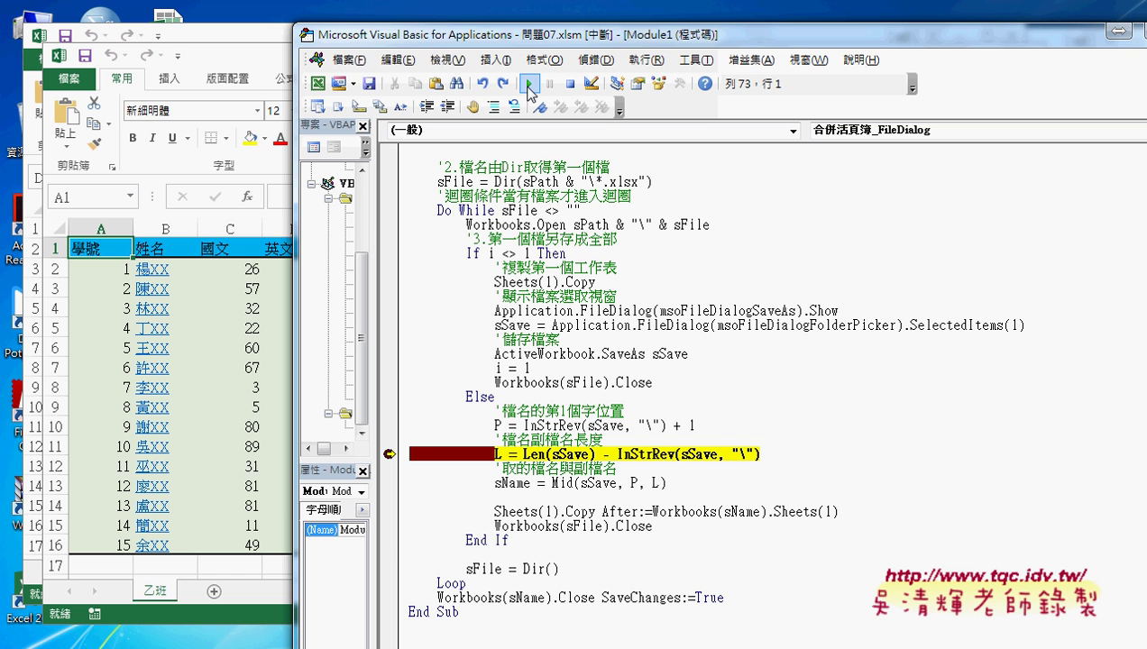
- Step through copying the 乙班 sheet into all, remove the L-line breakpoint, and highlight SaveChanges:=True
key(F8)
key(F8)
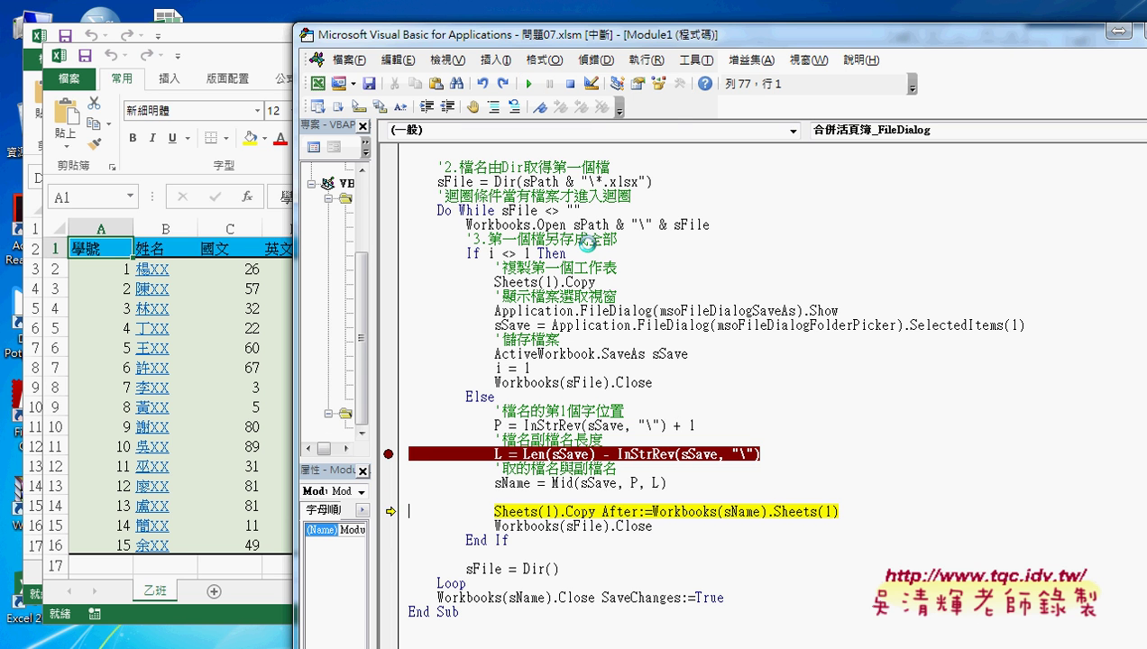
key(F8)
key(F8)
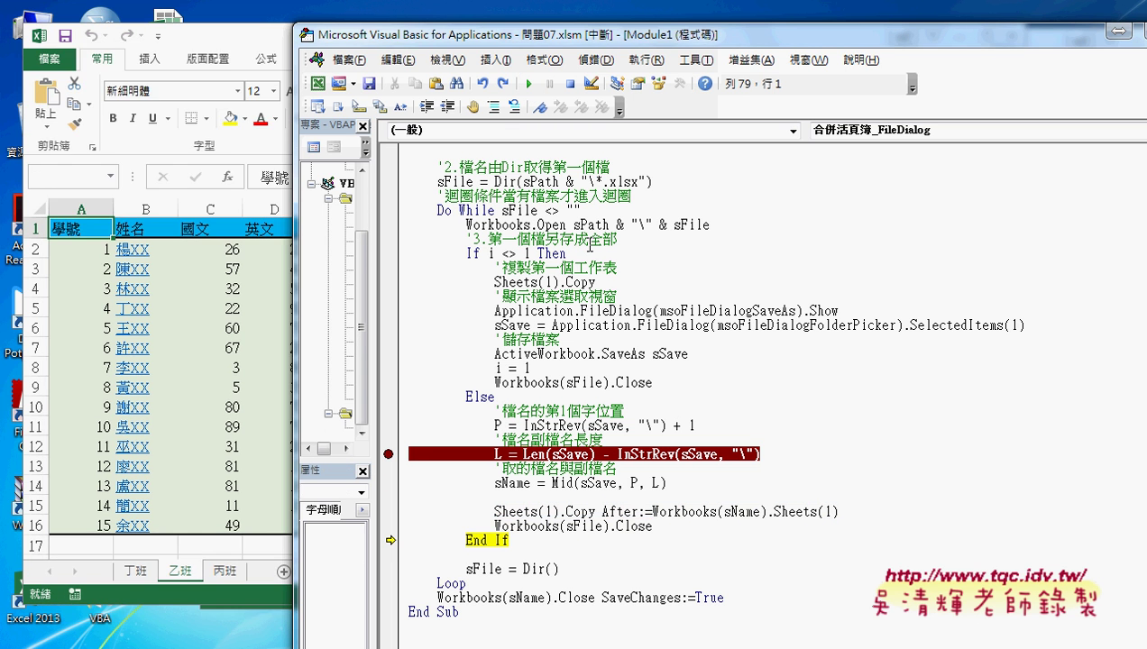
key(F8)
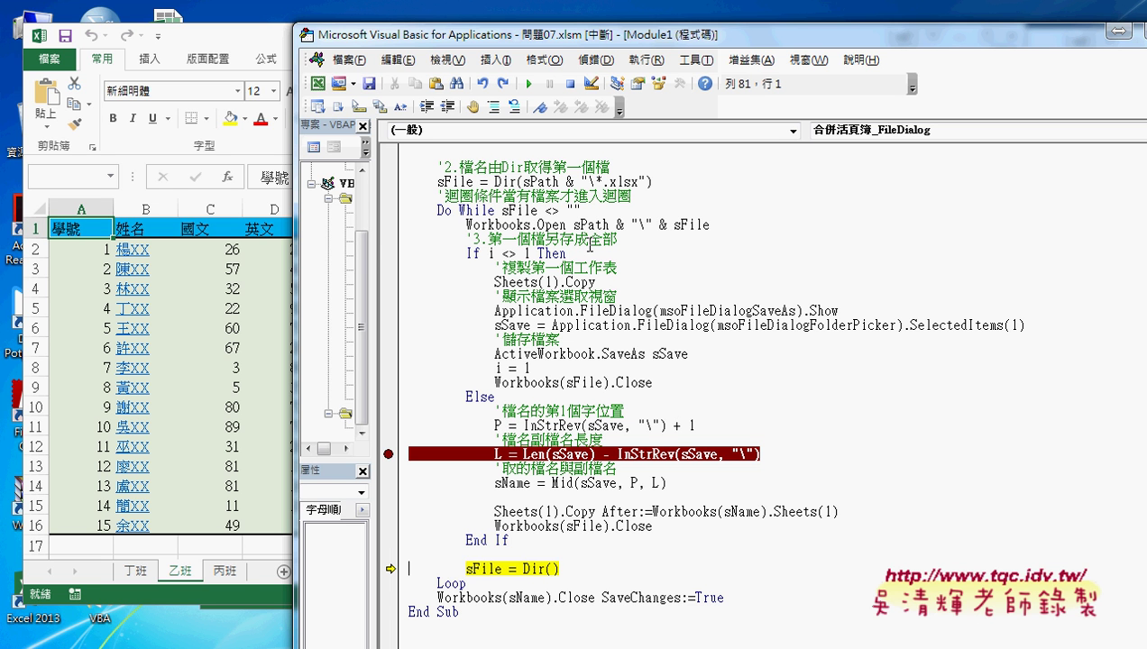
key(F8)
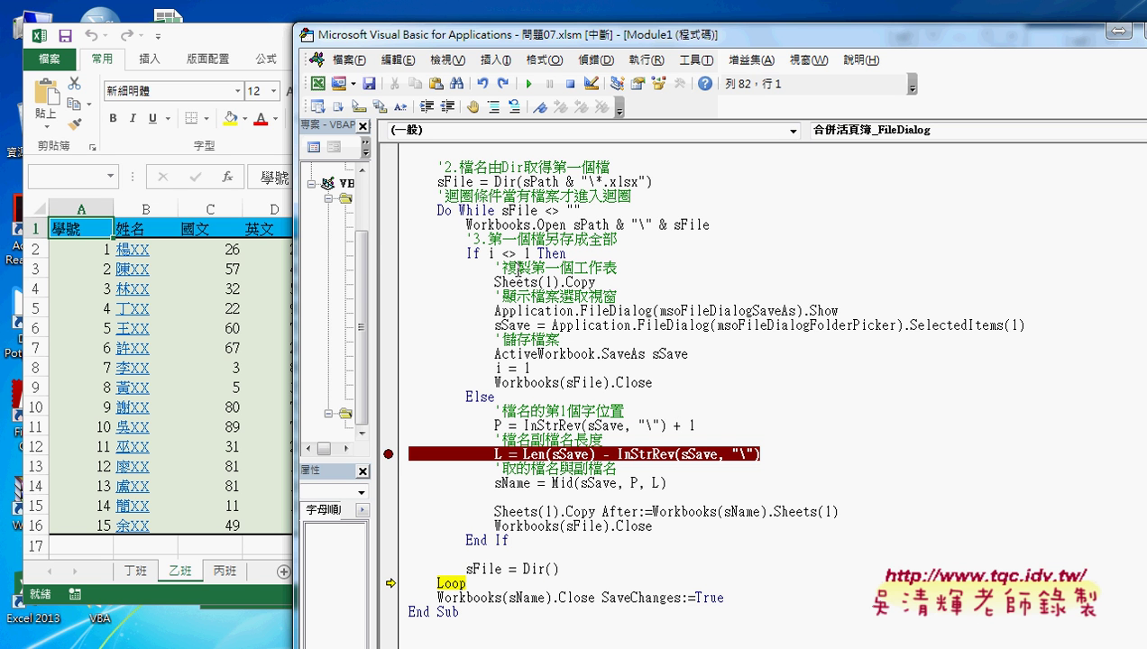
click(389, 454)
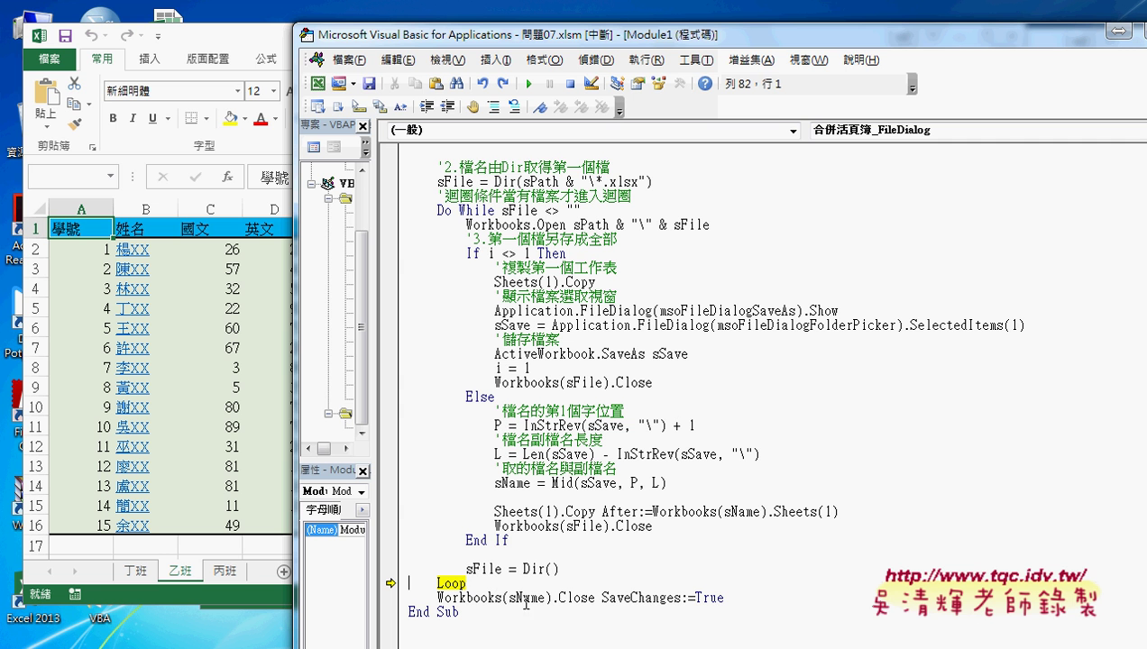
drag(603, 598, 754, 603)
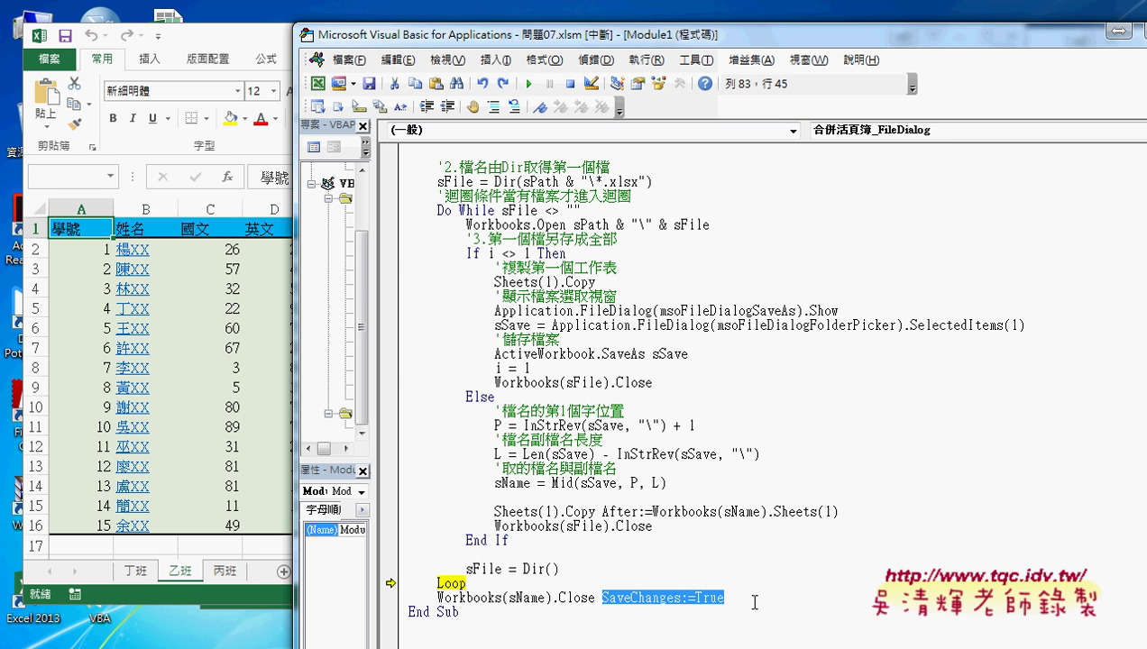
- Let the macro finish merging all files, then review the Sheets(1).Copy line and the loop's sFile condition
click(528, 83)
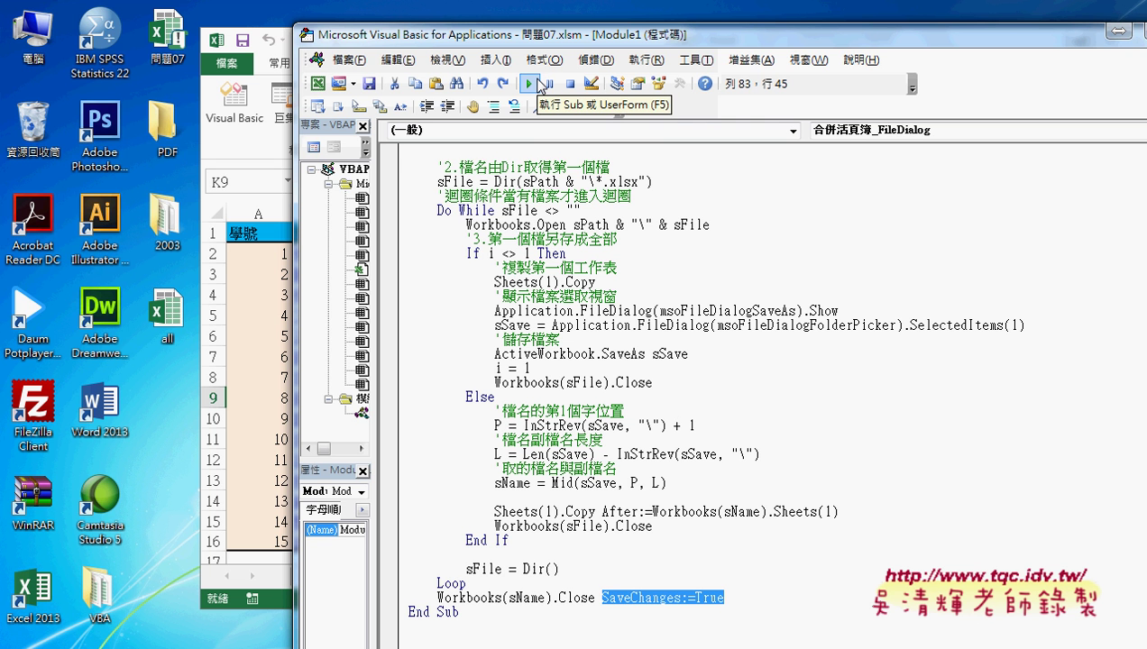
click(560, 282)
scroll(560, 275, up, 2)
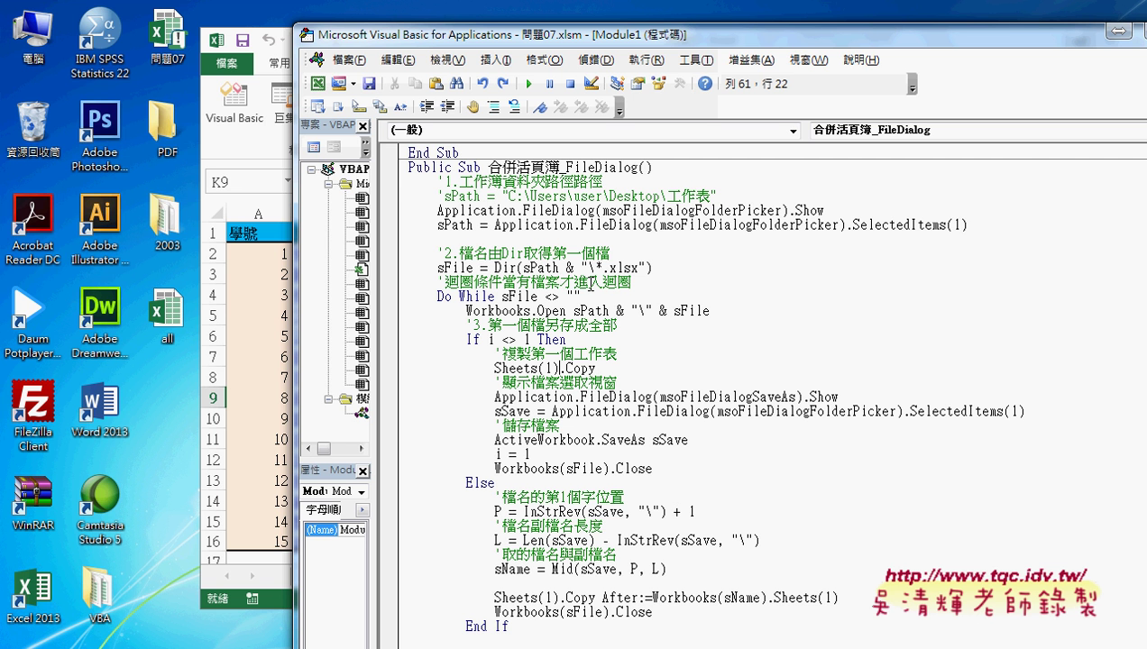
scroll(609, 308, down, 1)
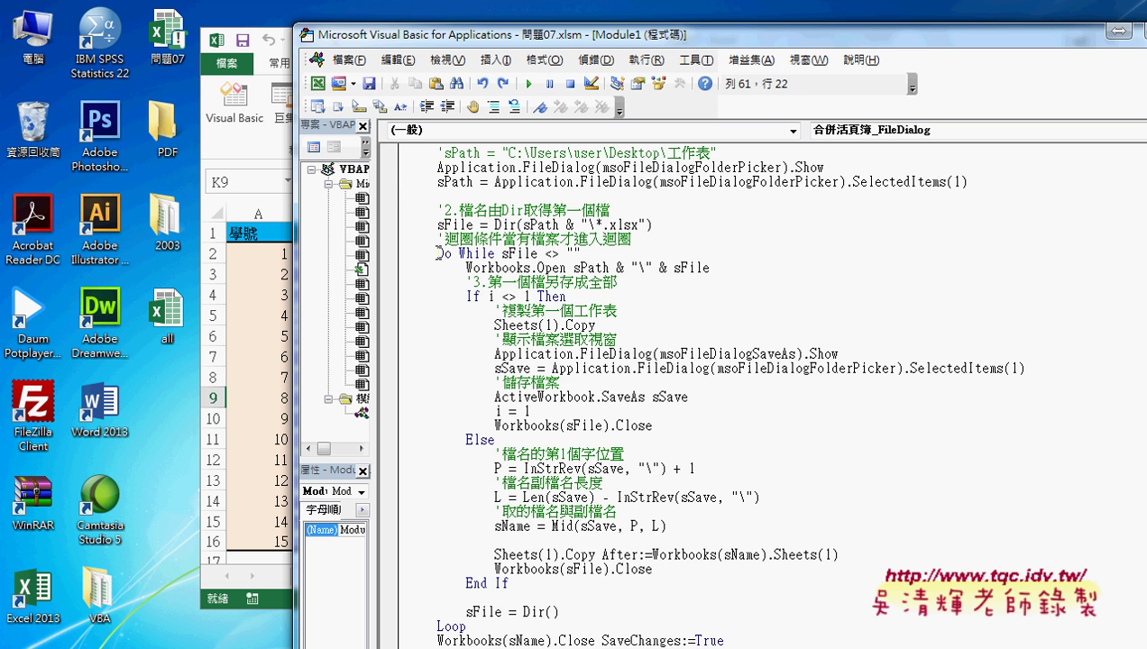
drag(437, 253, 581, 253)
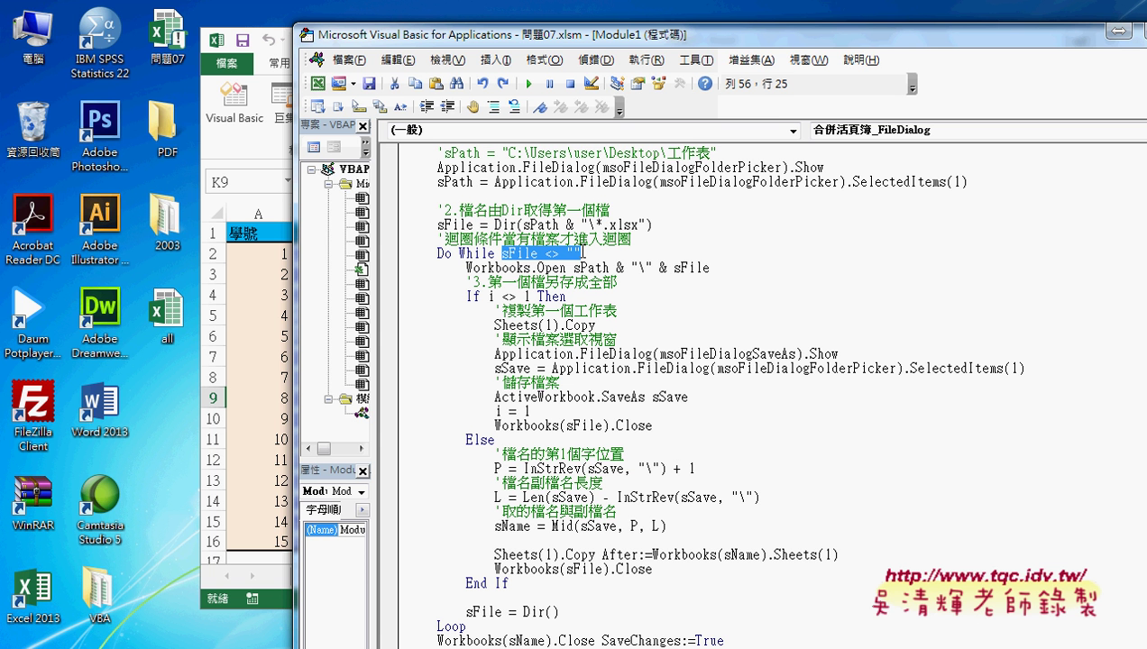
- Point out the Dir(sPath call and set a breakpoint on the msoFileDialogSaveAs .Show line
click(530, 225)
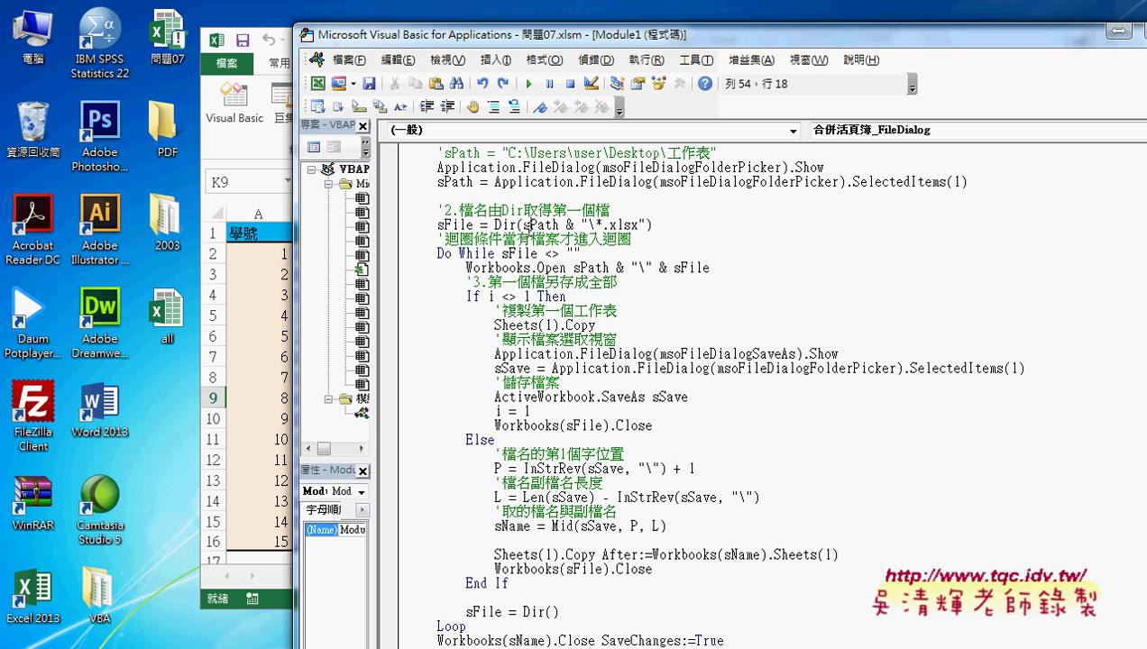
click(506, 225)
click(390, 354)
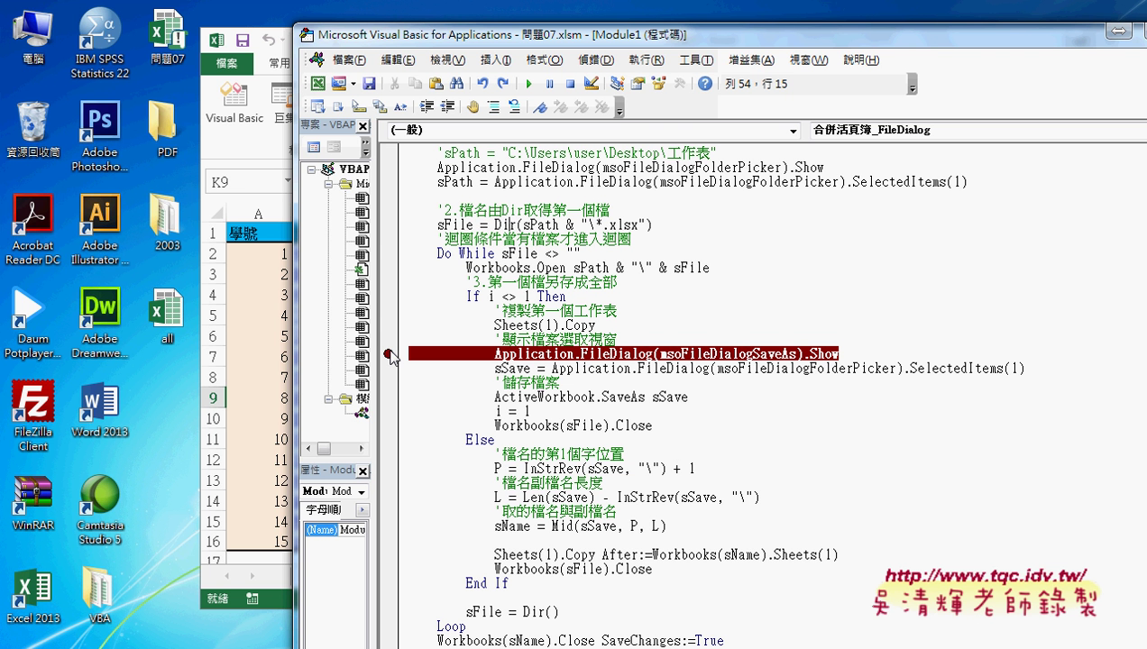